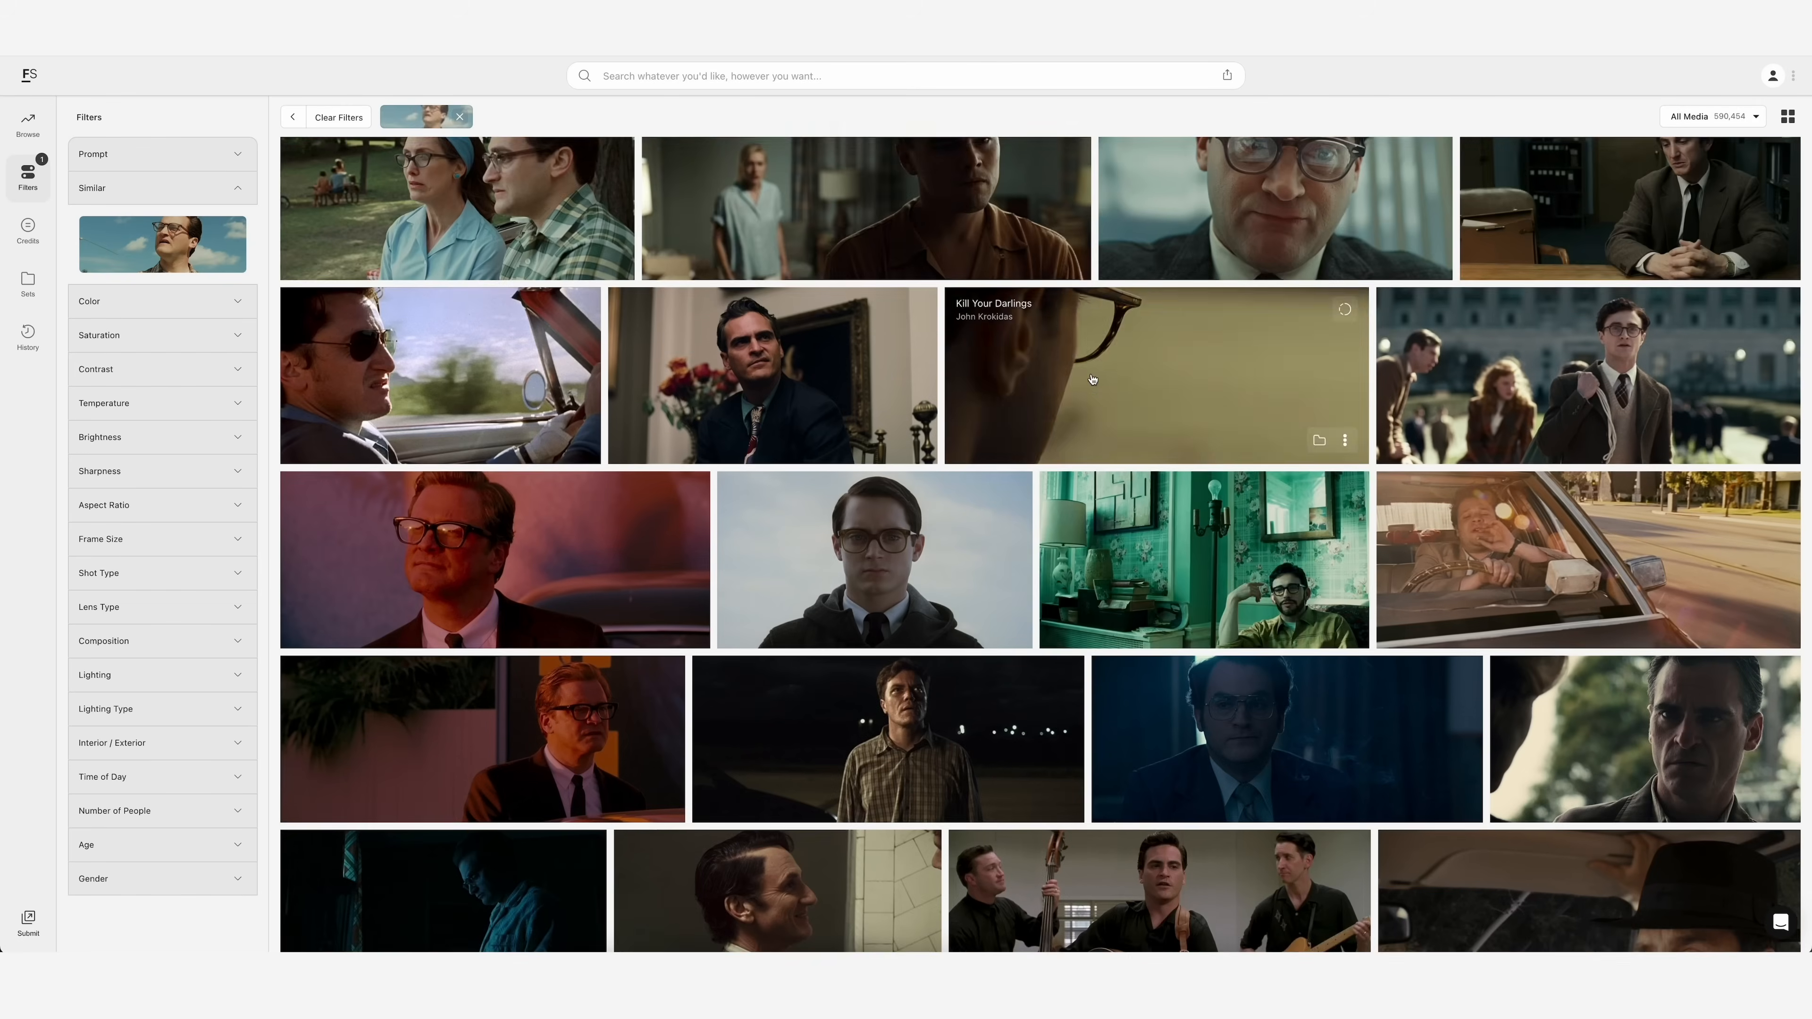
scroll(1288, 601, "down", 5)
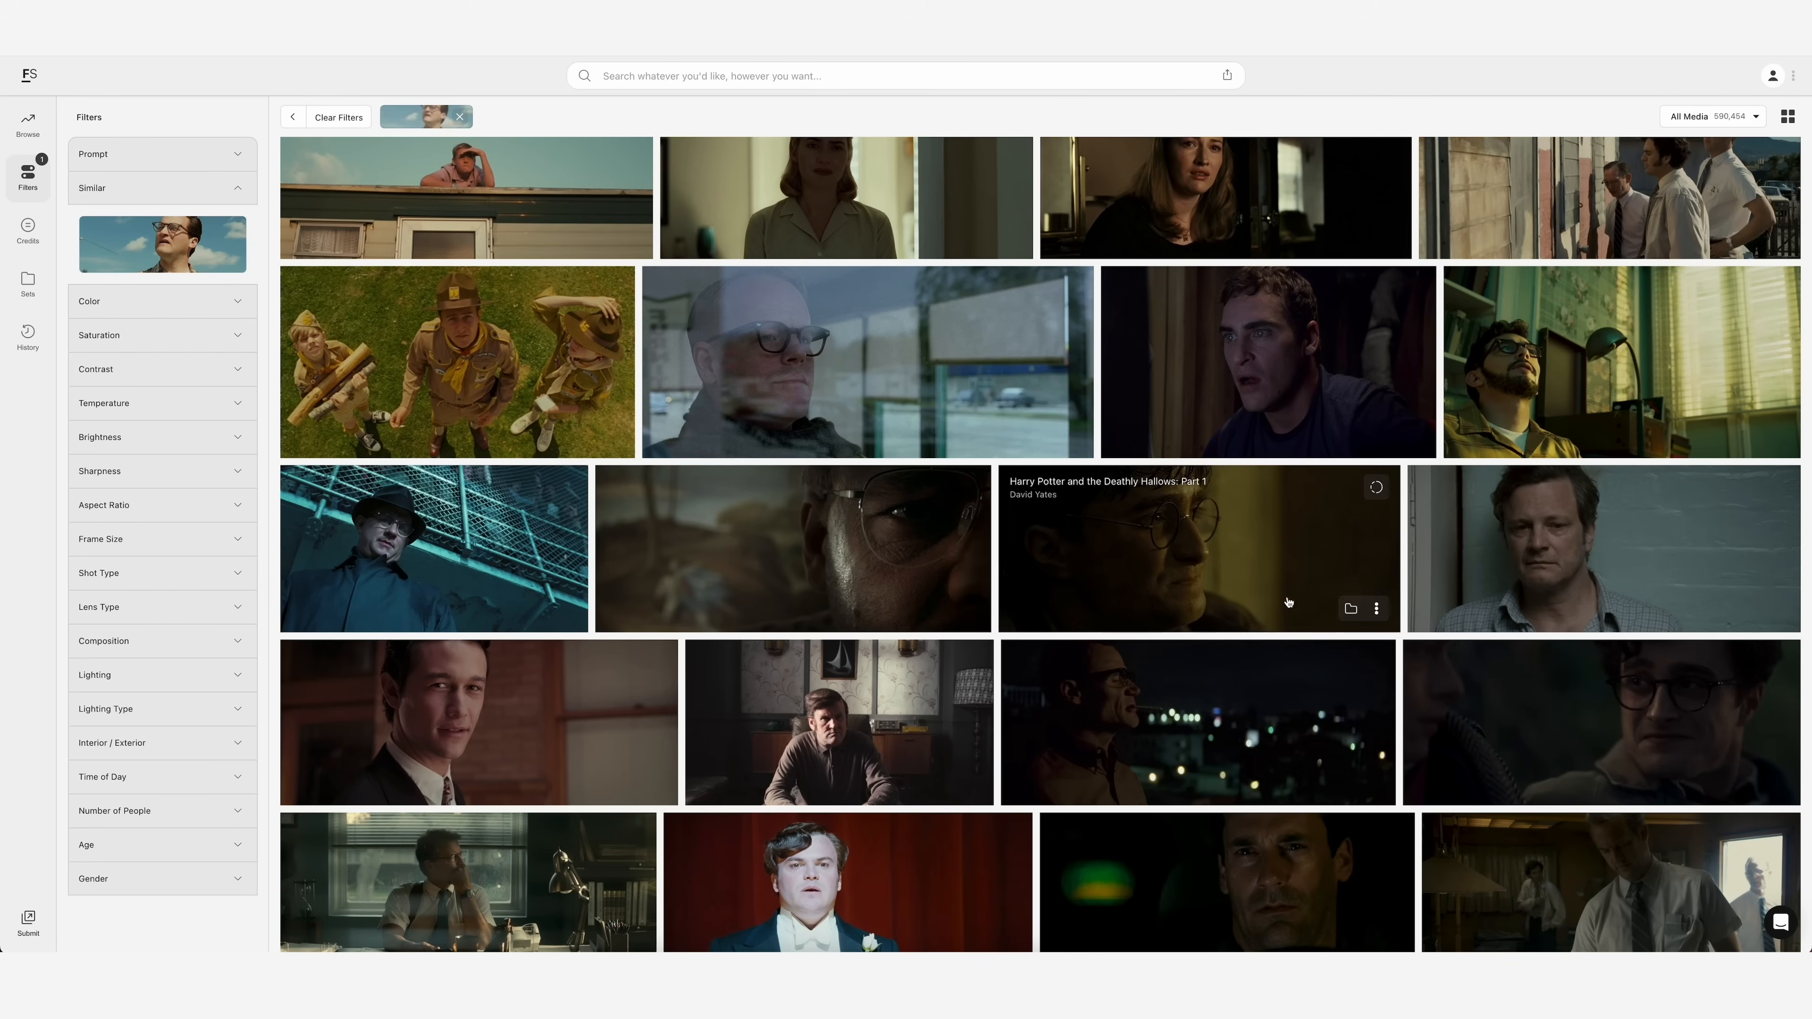
Add the Harry Potter and the Deathly Hallows: Part 1 frame to the Green/Yellow set
left_click(1351, 610)
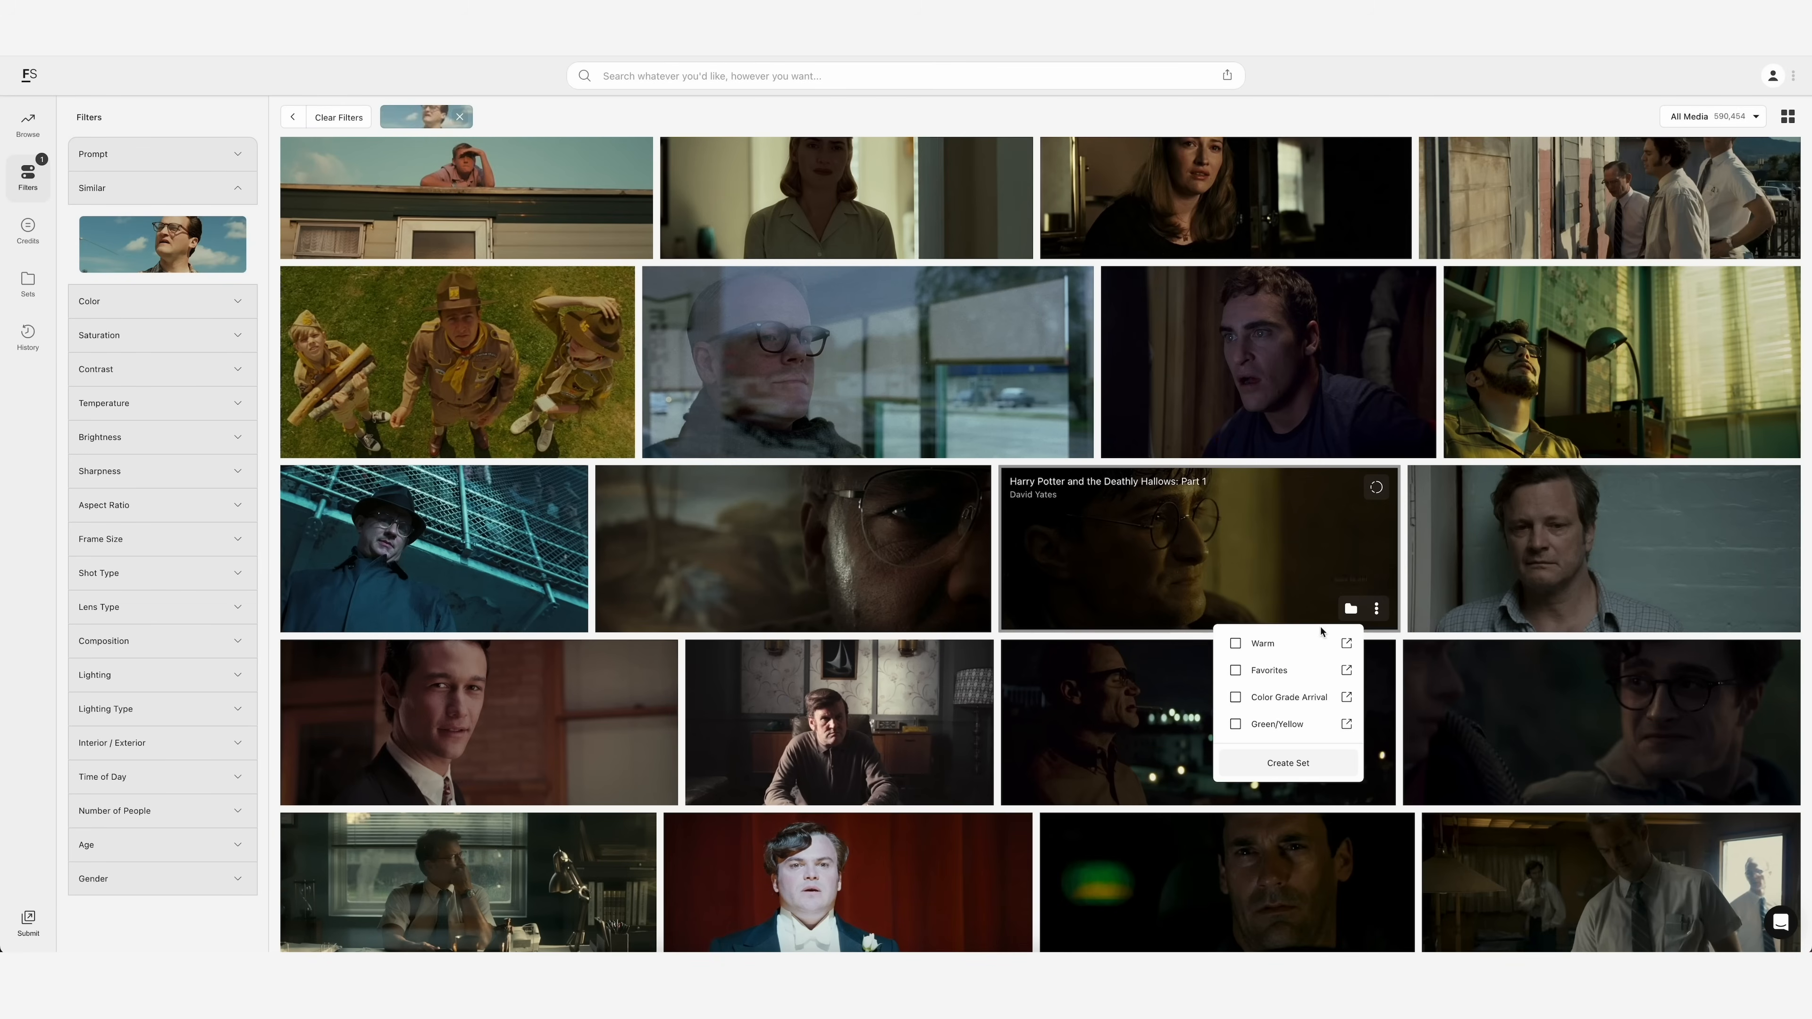
left_click(1277, 724)
Review the reference frames saved in the Green/Yellow, Warm and Color Grade Arrival personal sets
left_click(28, 281)
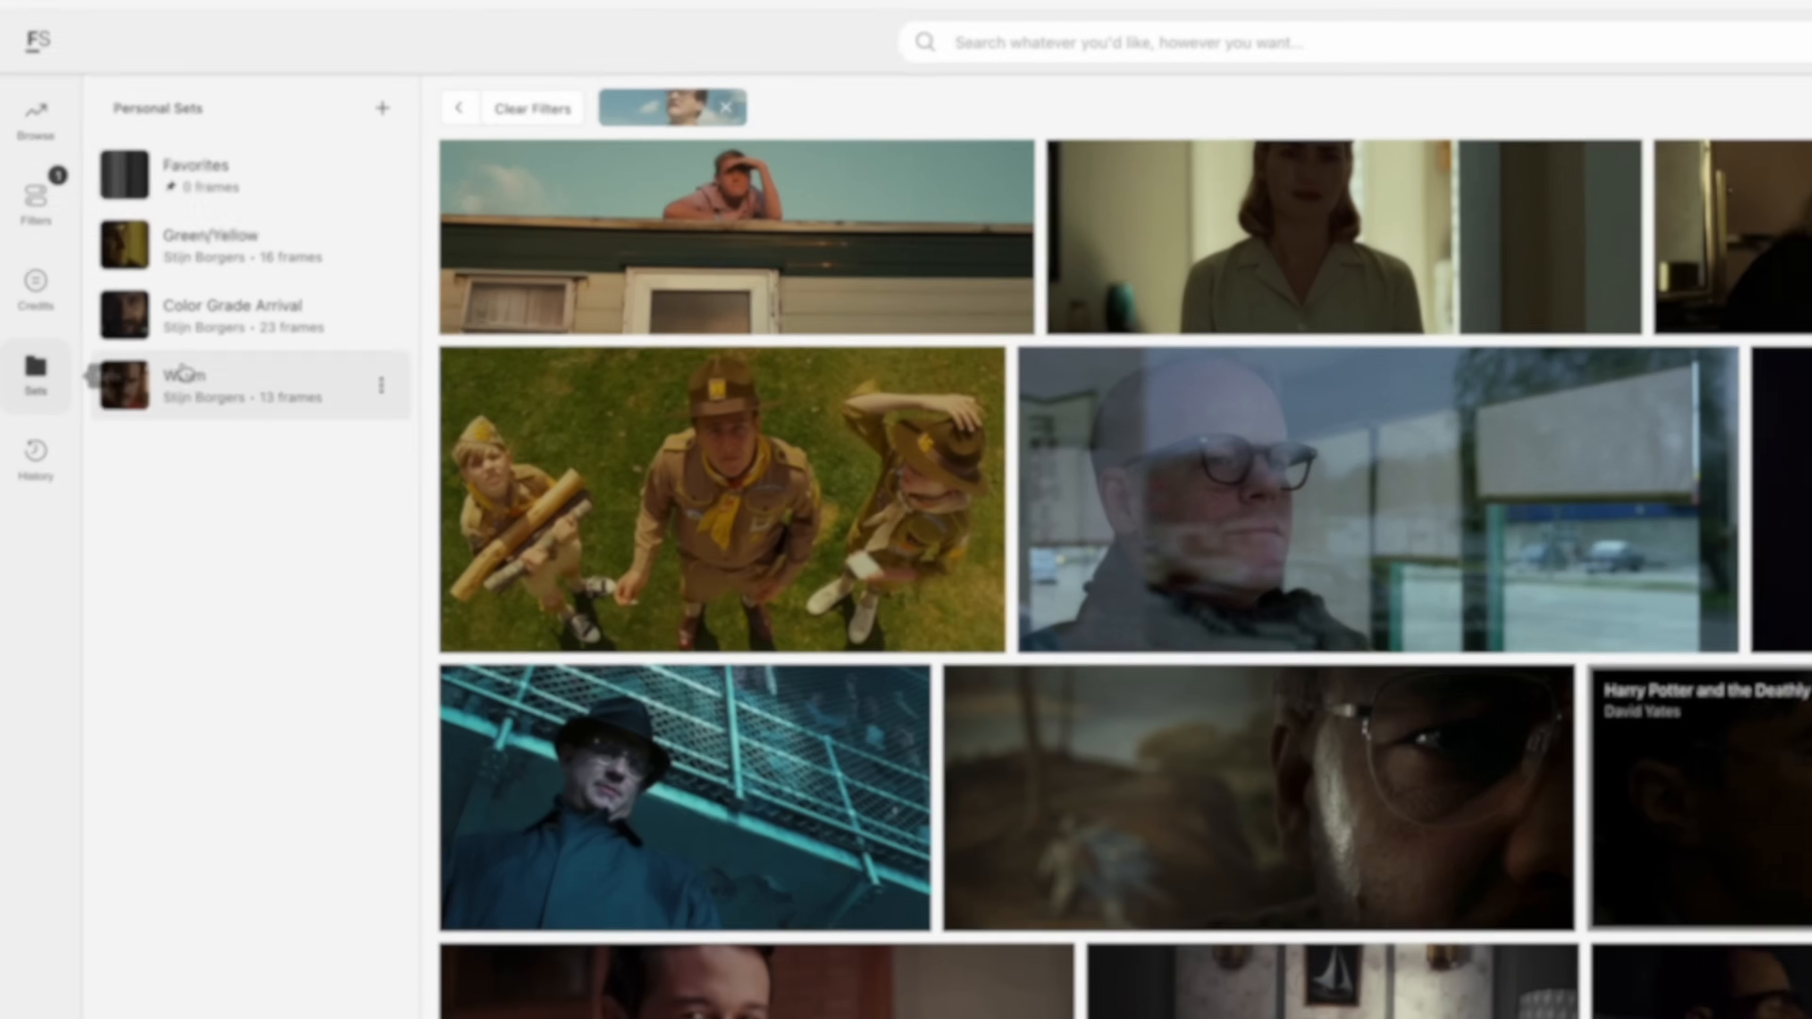
left_click(231, 244)
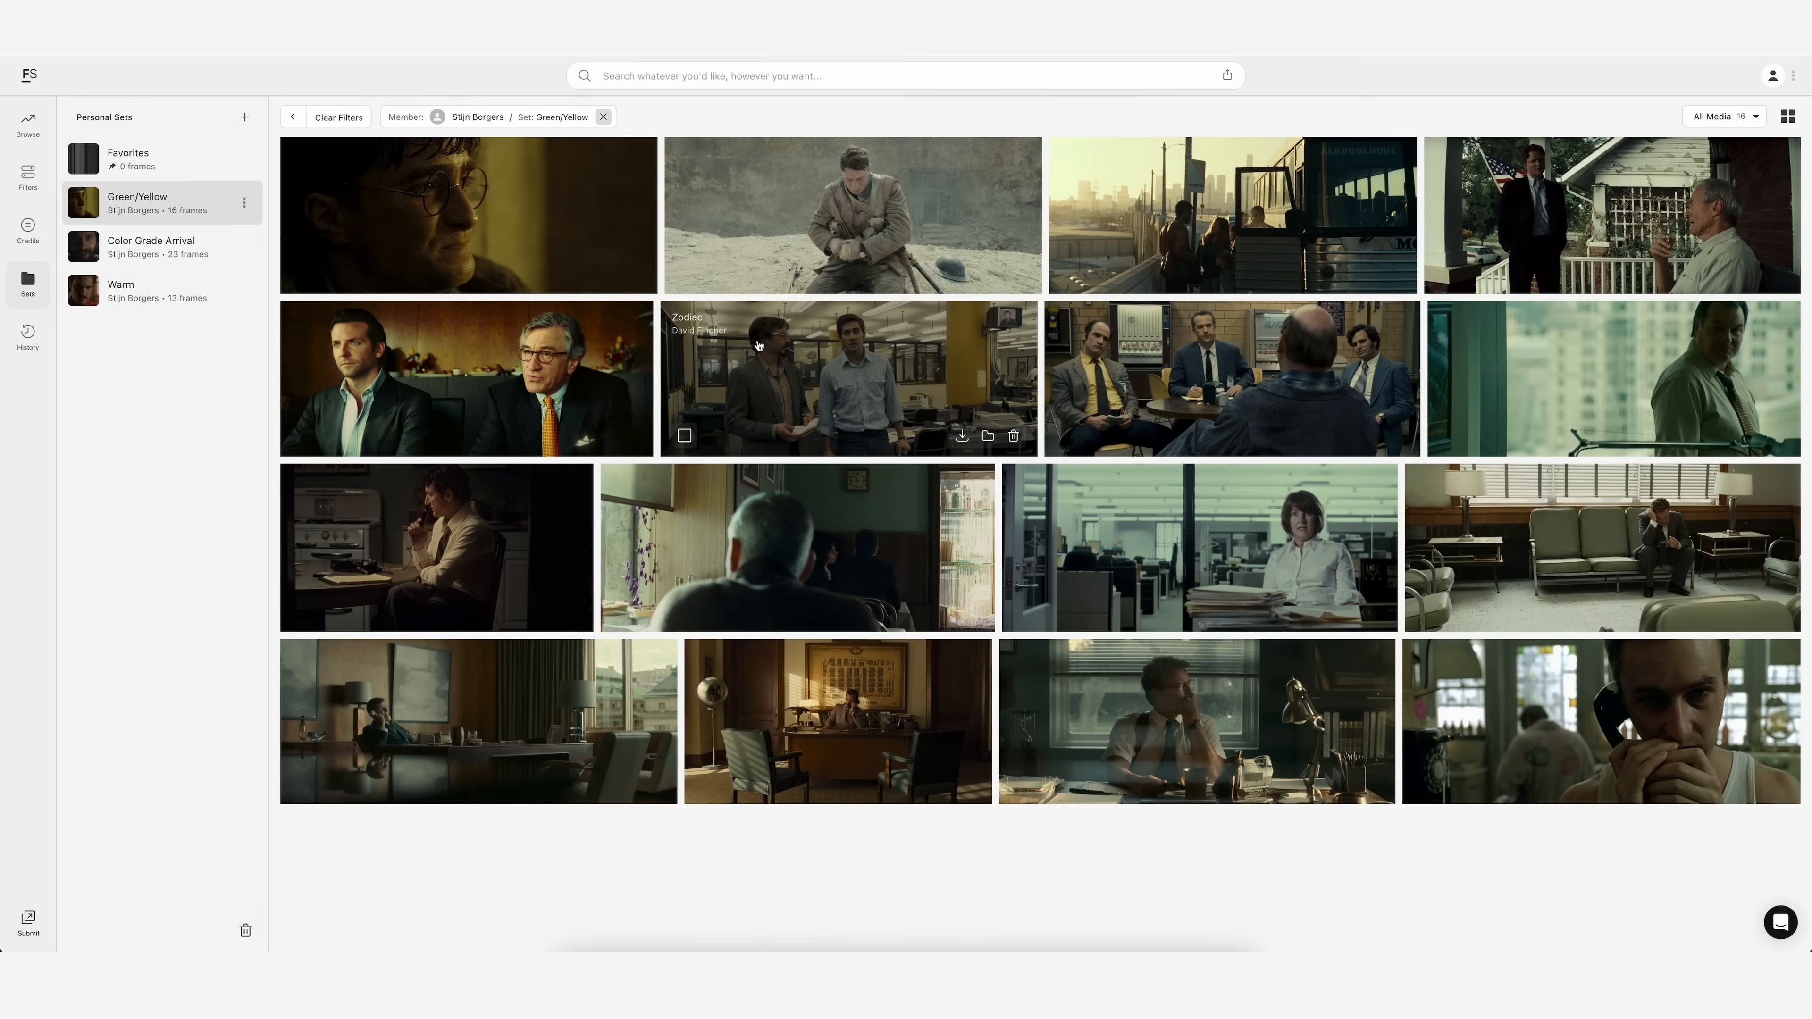
left_click(189, 303)
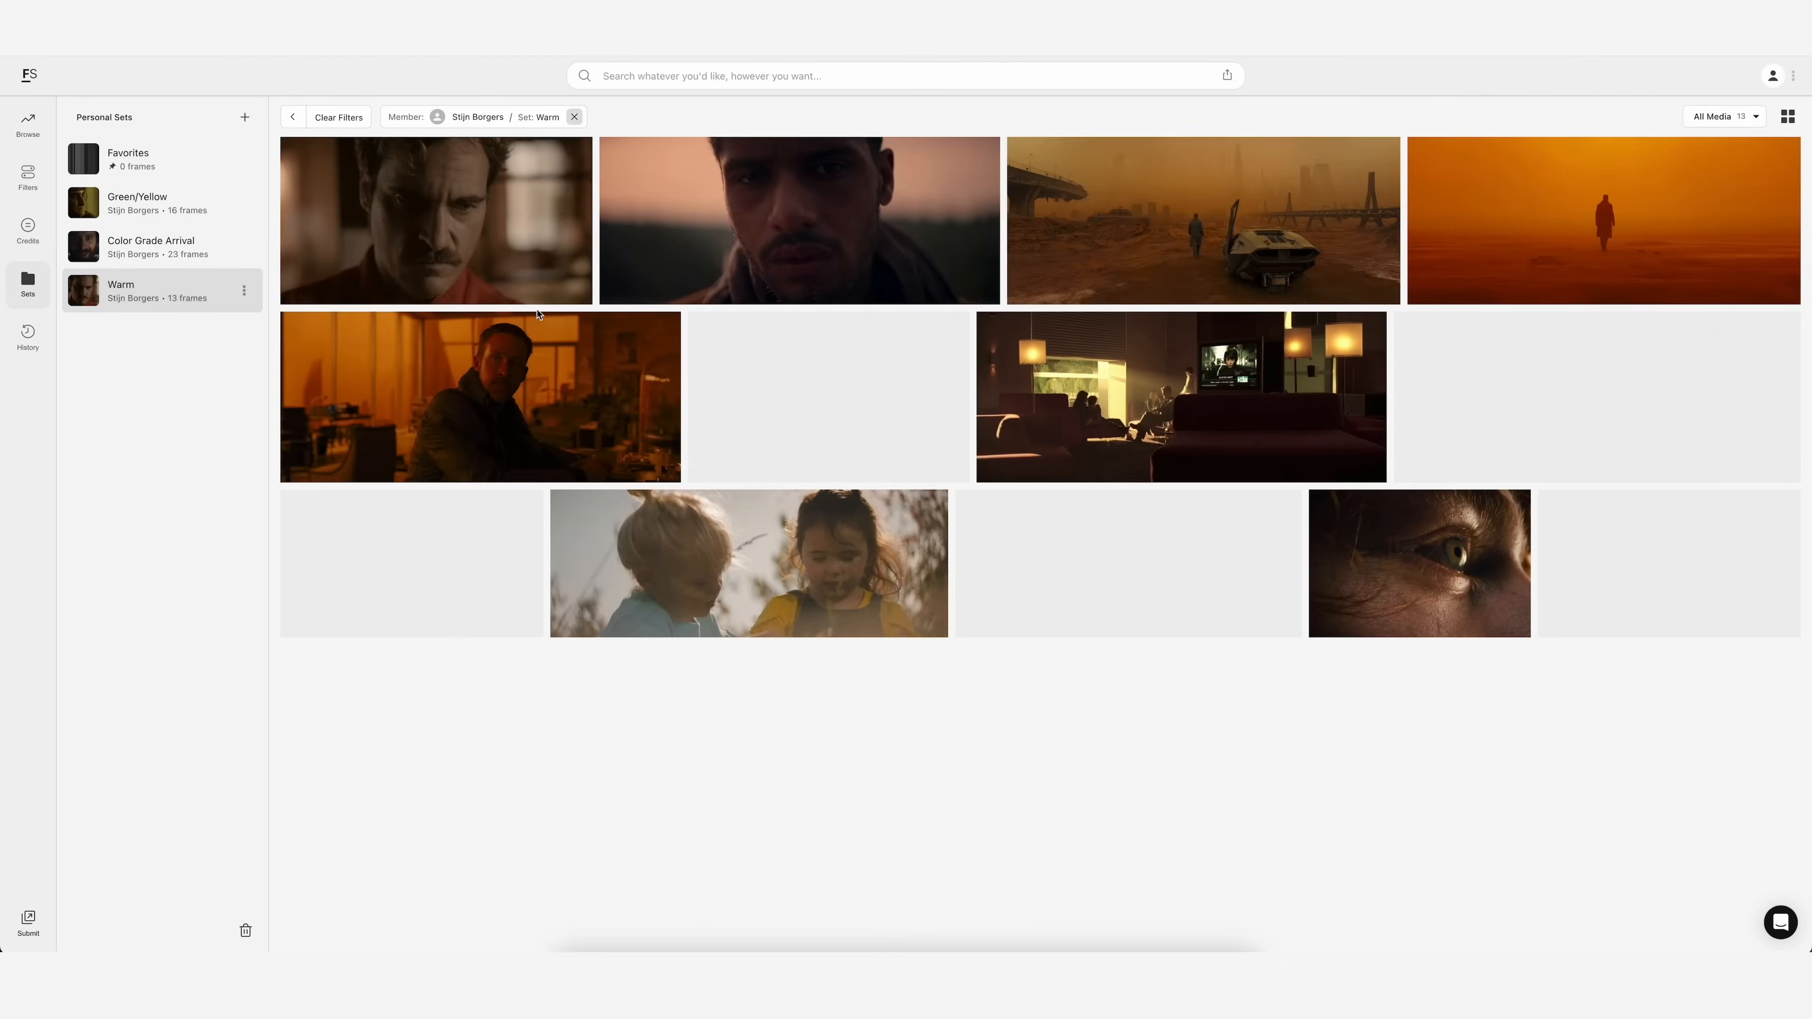
left_click(170, 254)
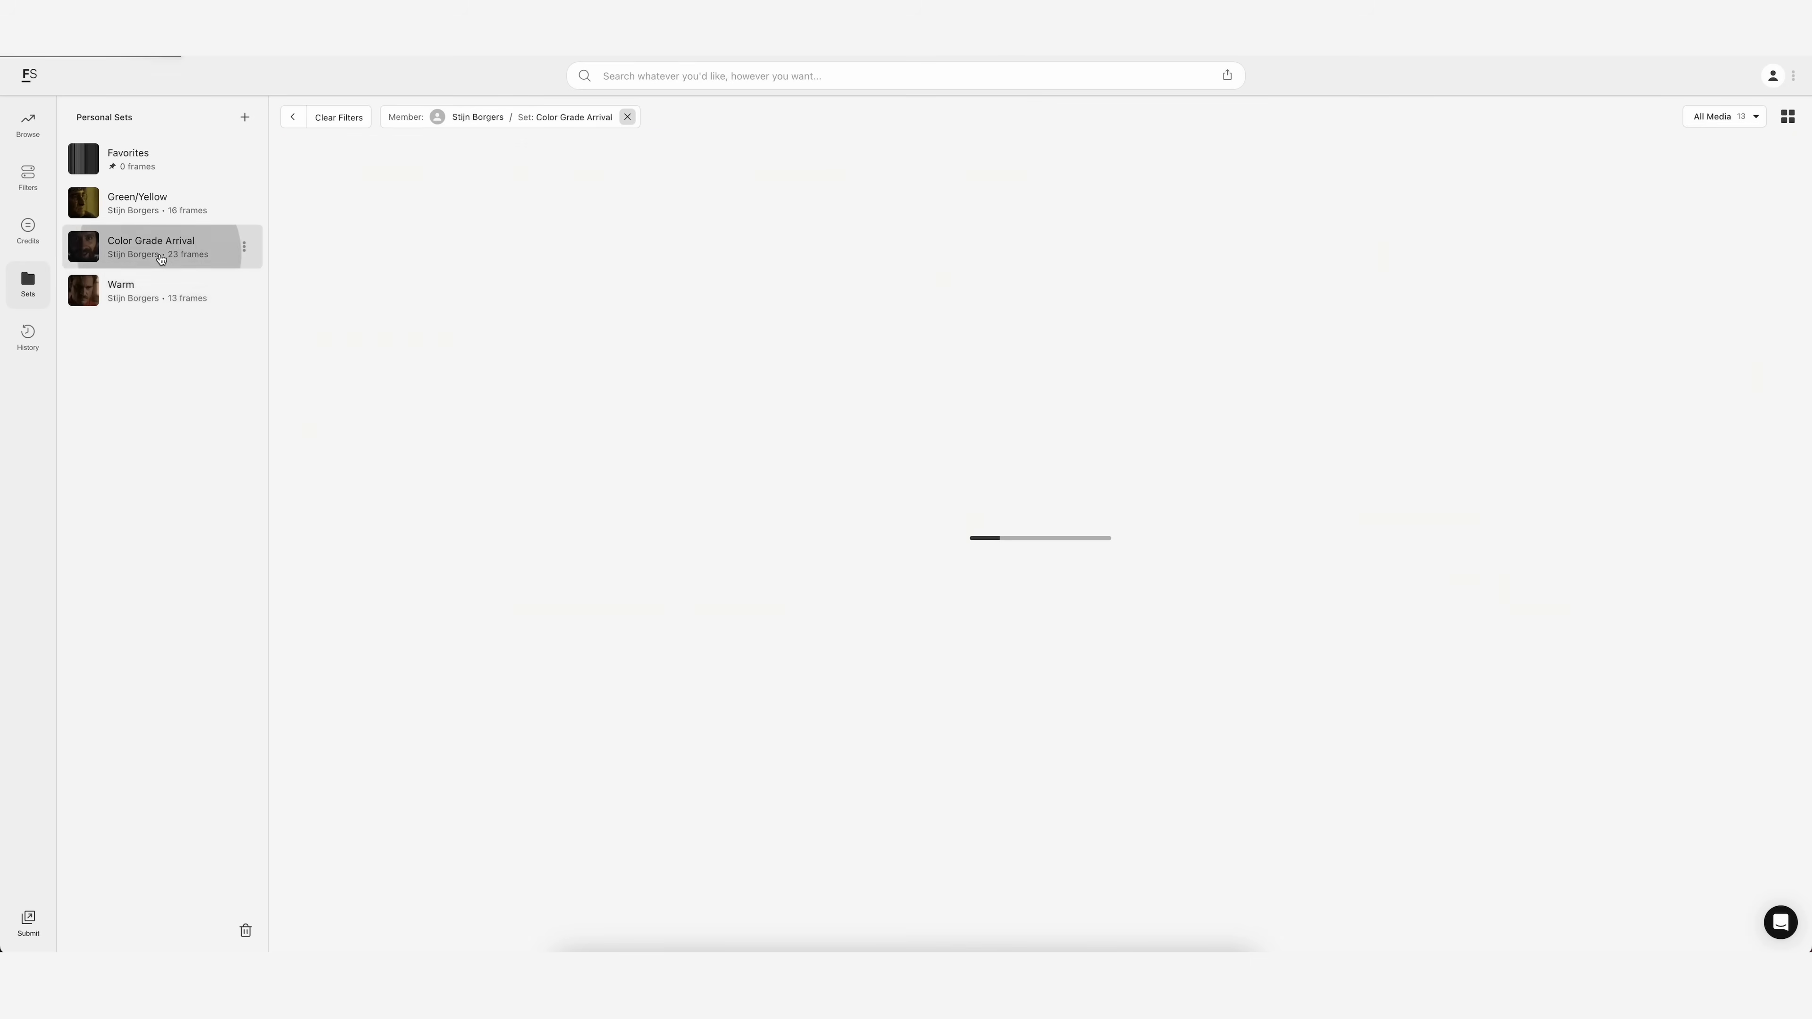
scroll(758, 361, "down", 2)
scroll(758, 361, "down", 3)
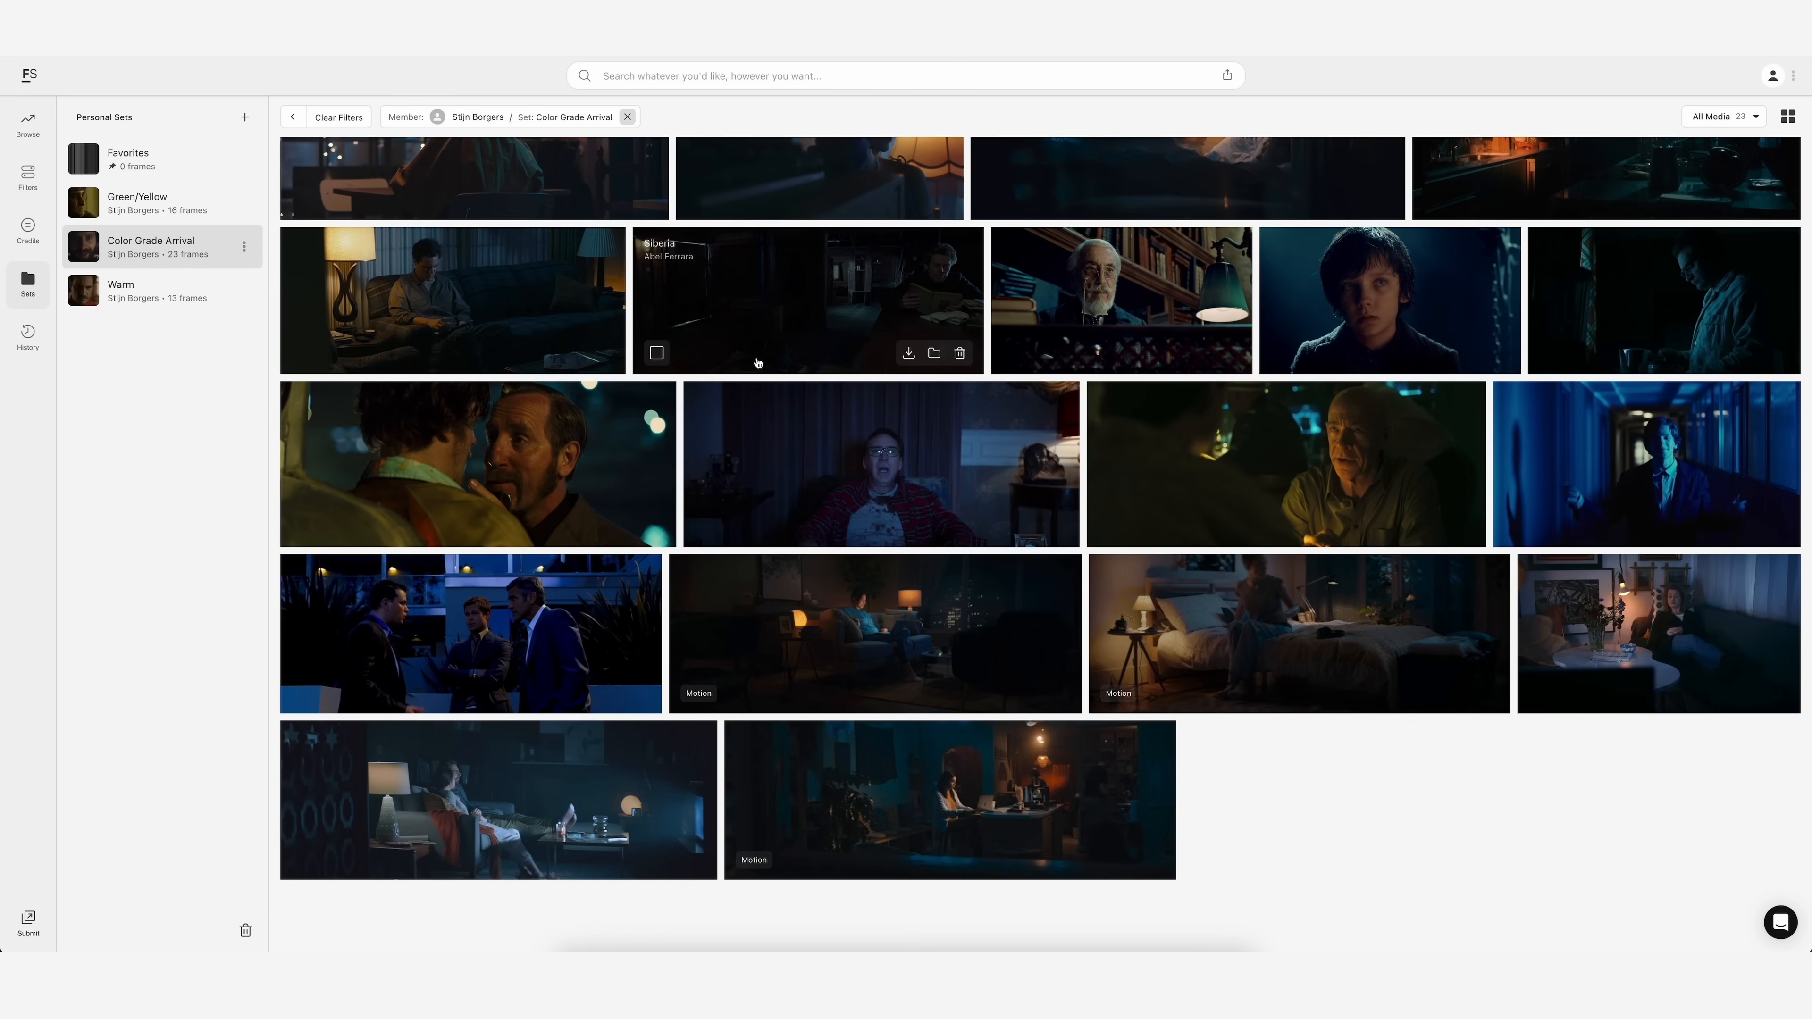
scroll(757, 363, "up", 4)
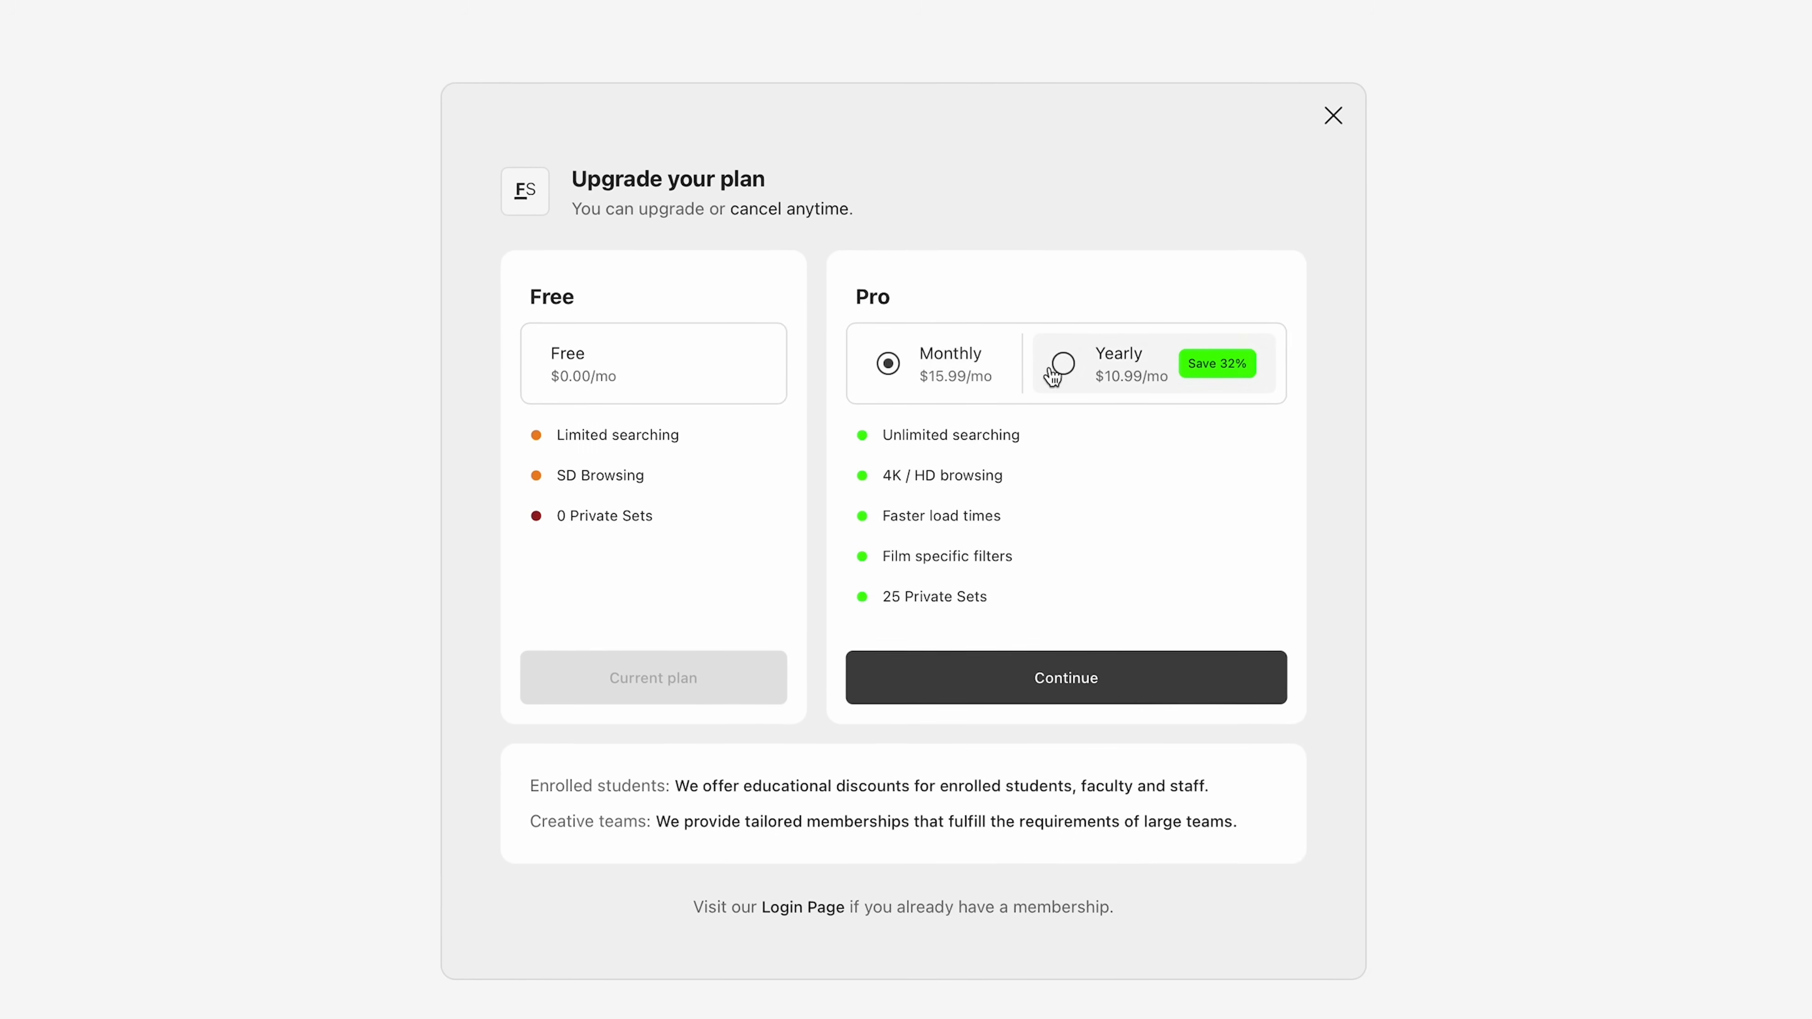
left_click(1053, 372)
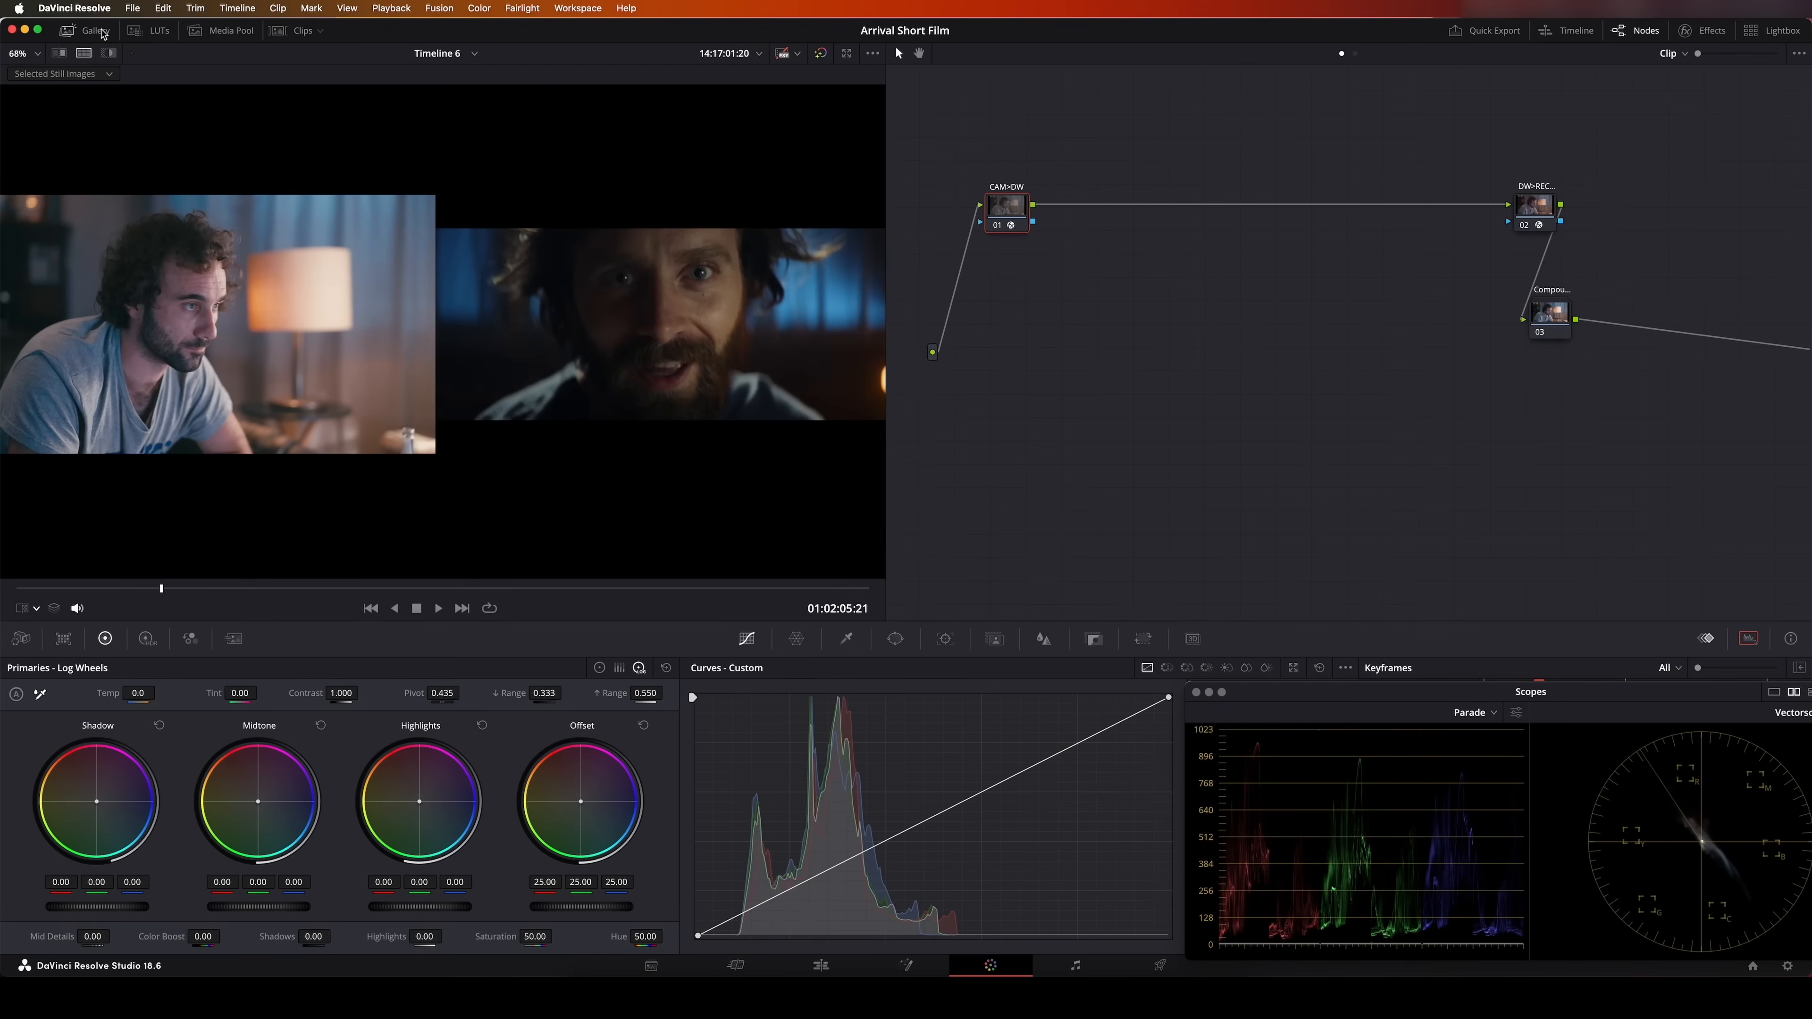
Switch to DaVinci Resolve and check the gallery still and the Selected Still Images split-screen comparison mode
left_click(84, 31)
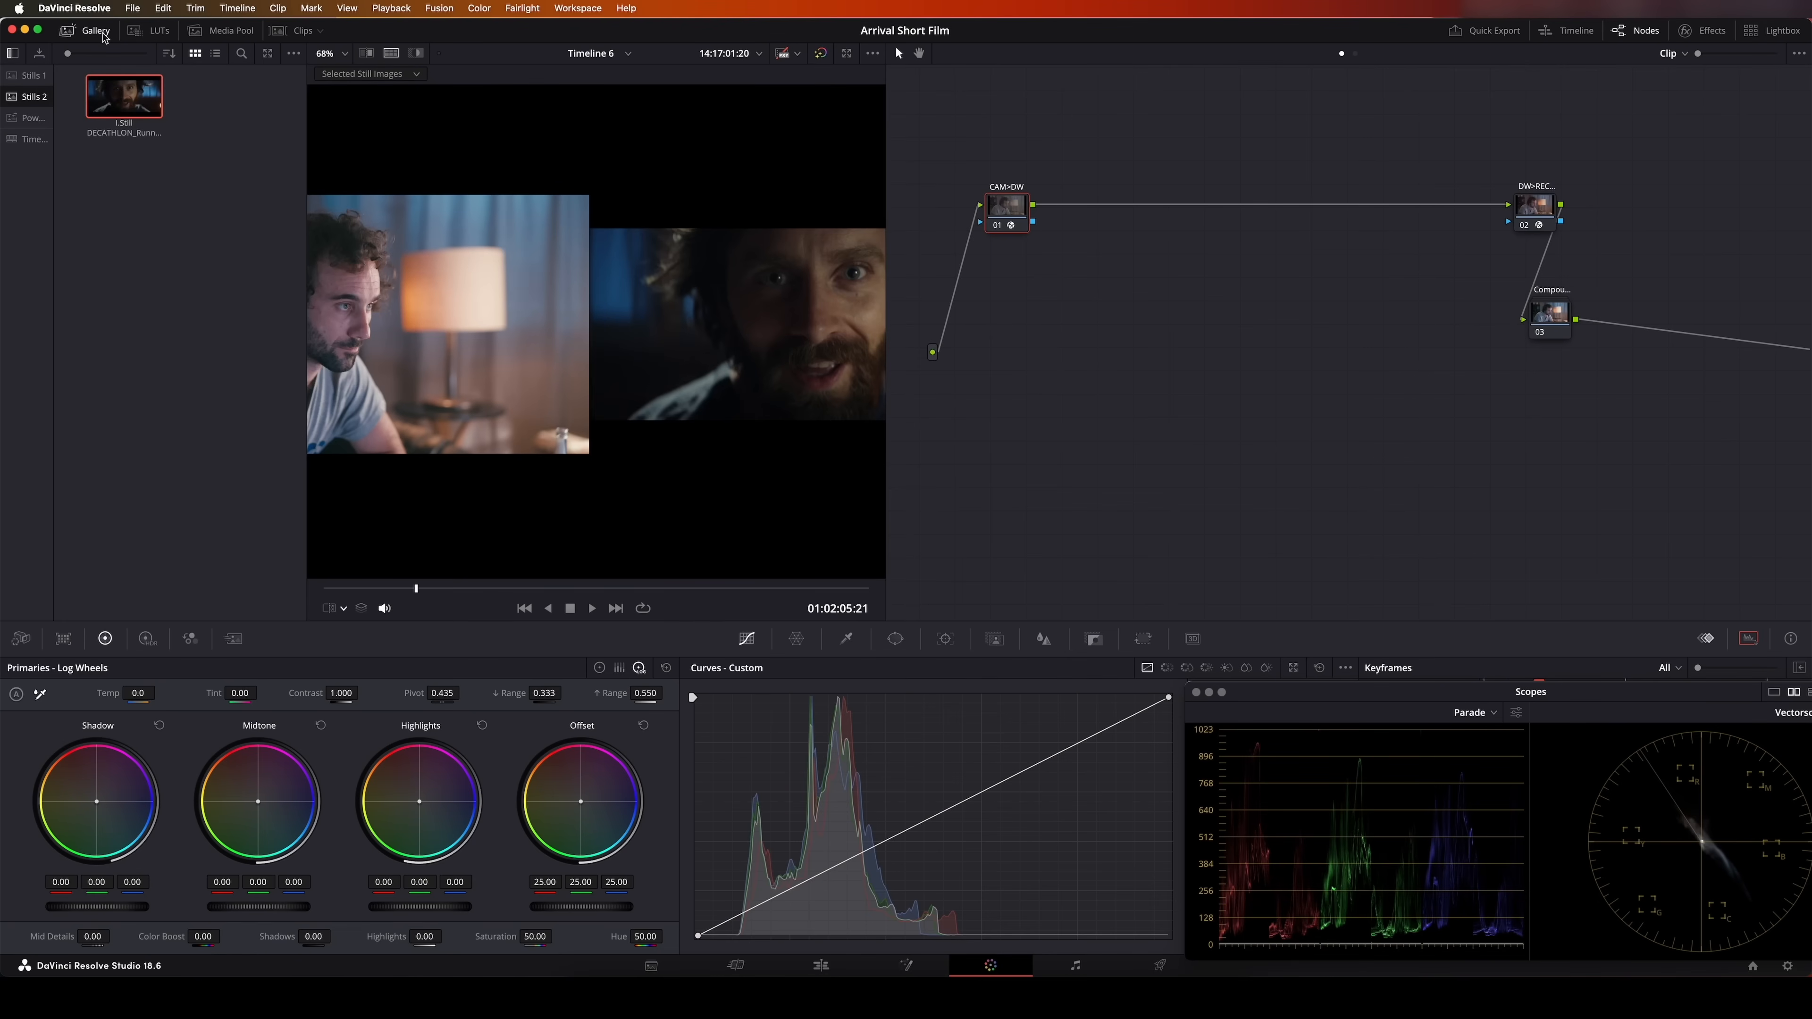
left_click(71, 32)
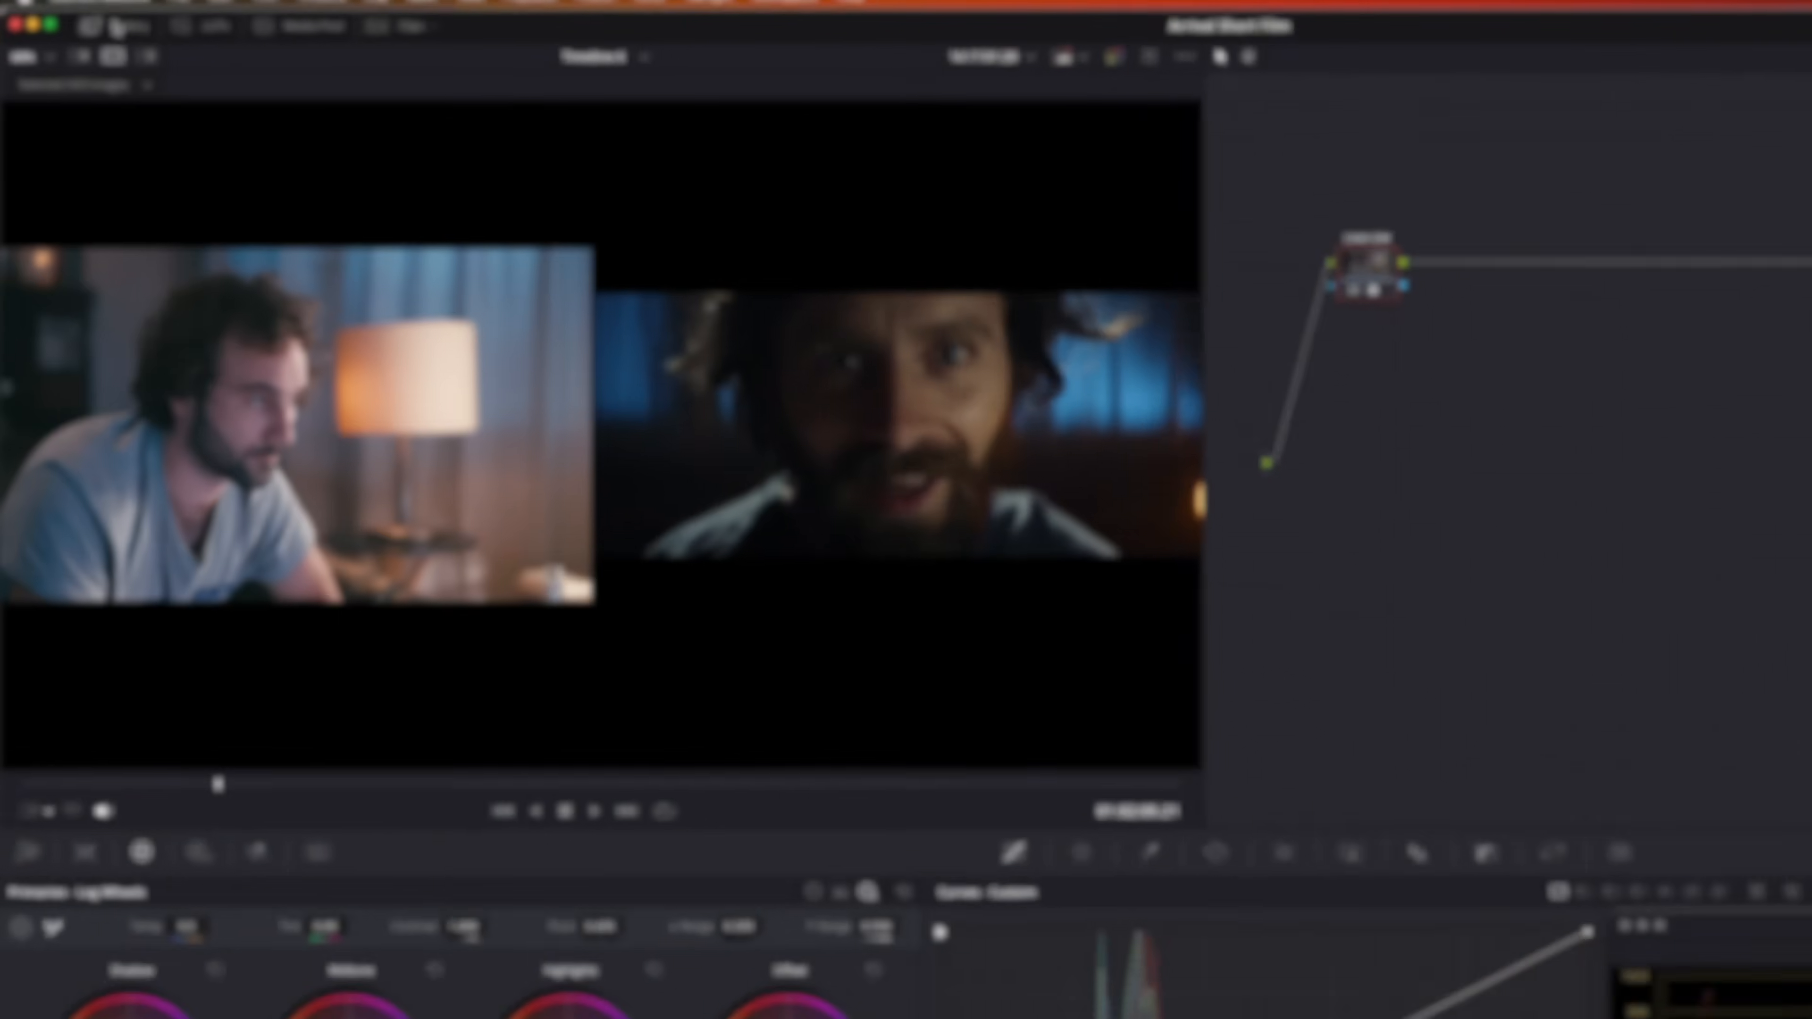
left_click(85, 32)
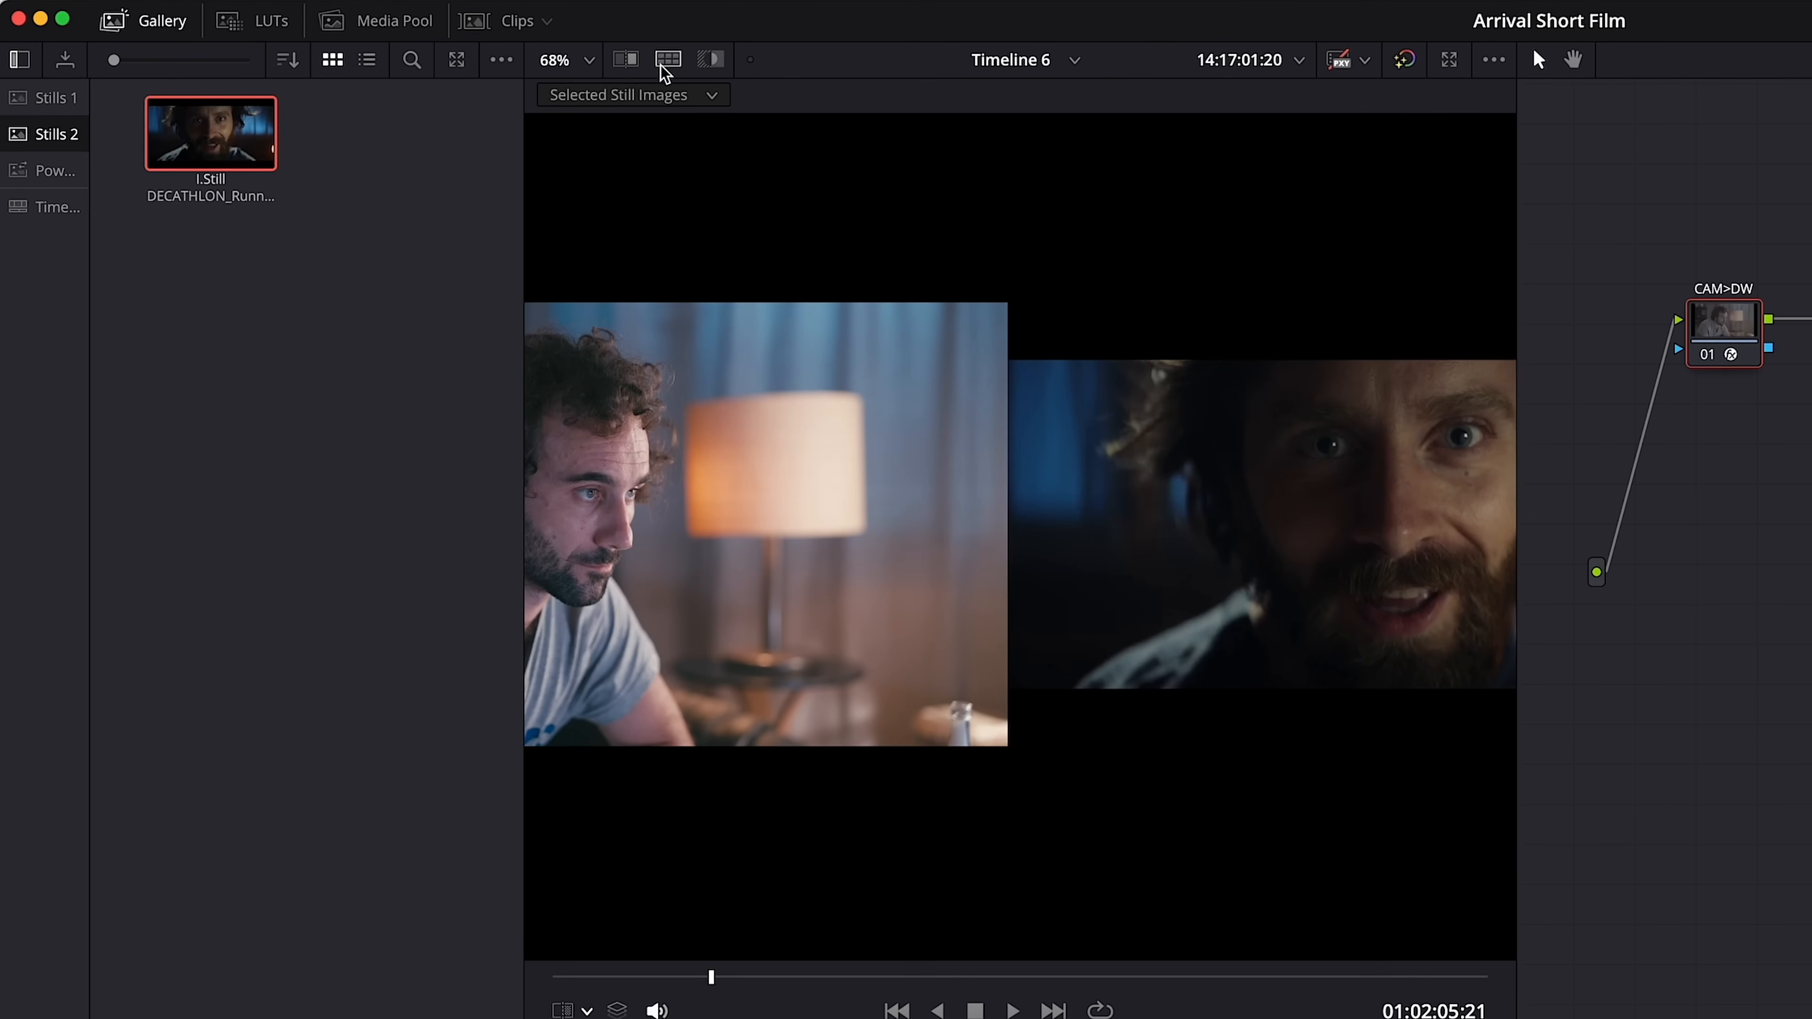
left_click(659, 91)
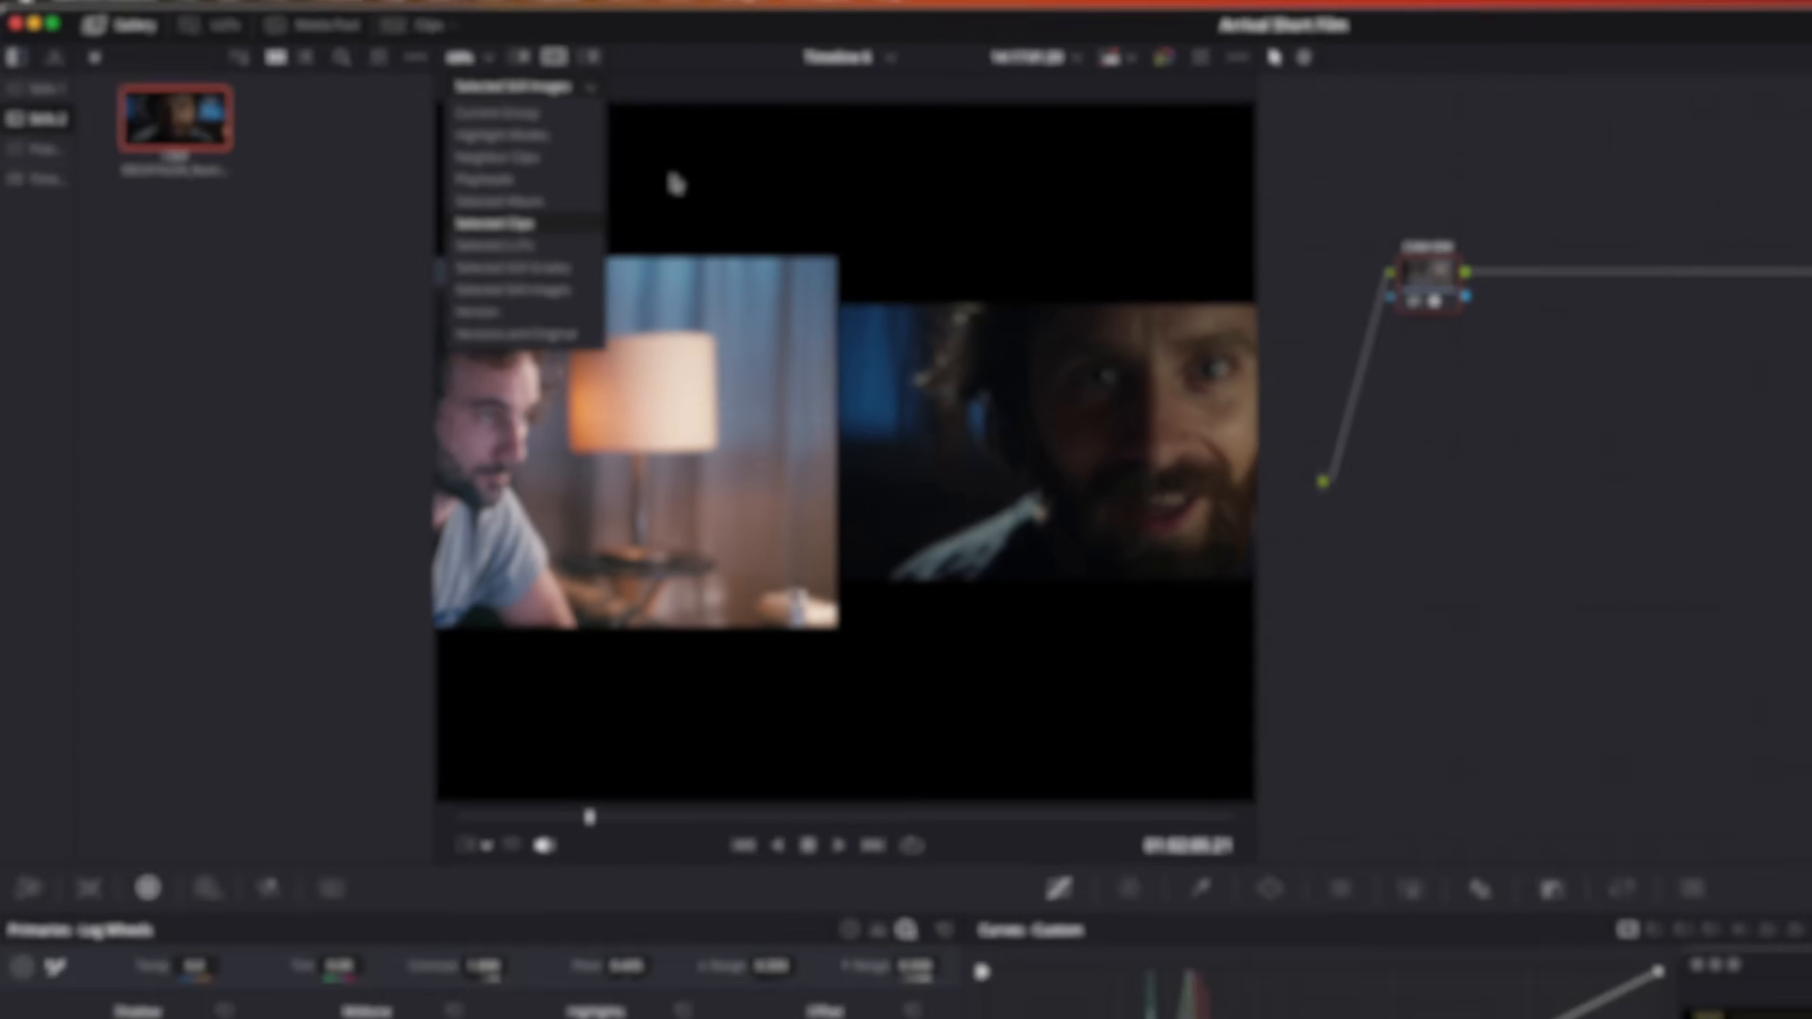
left_click(806, 211)
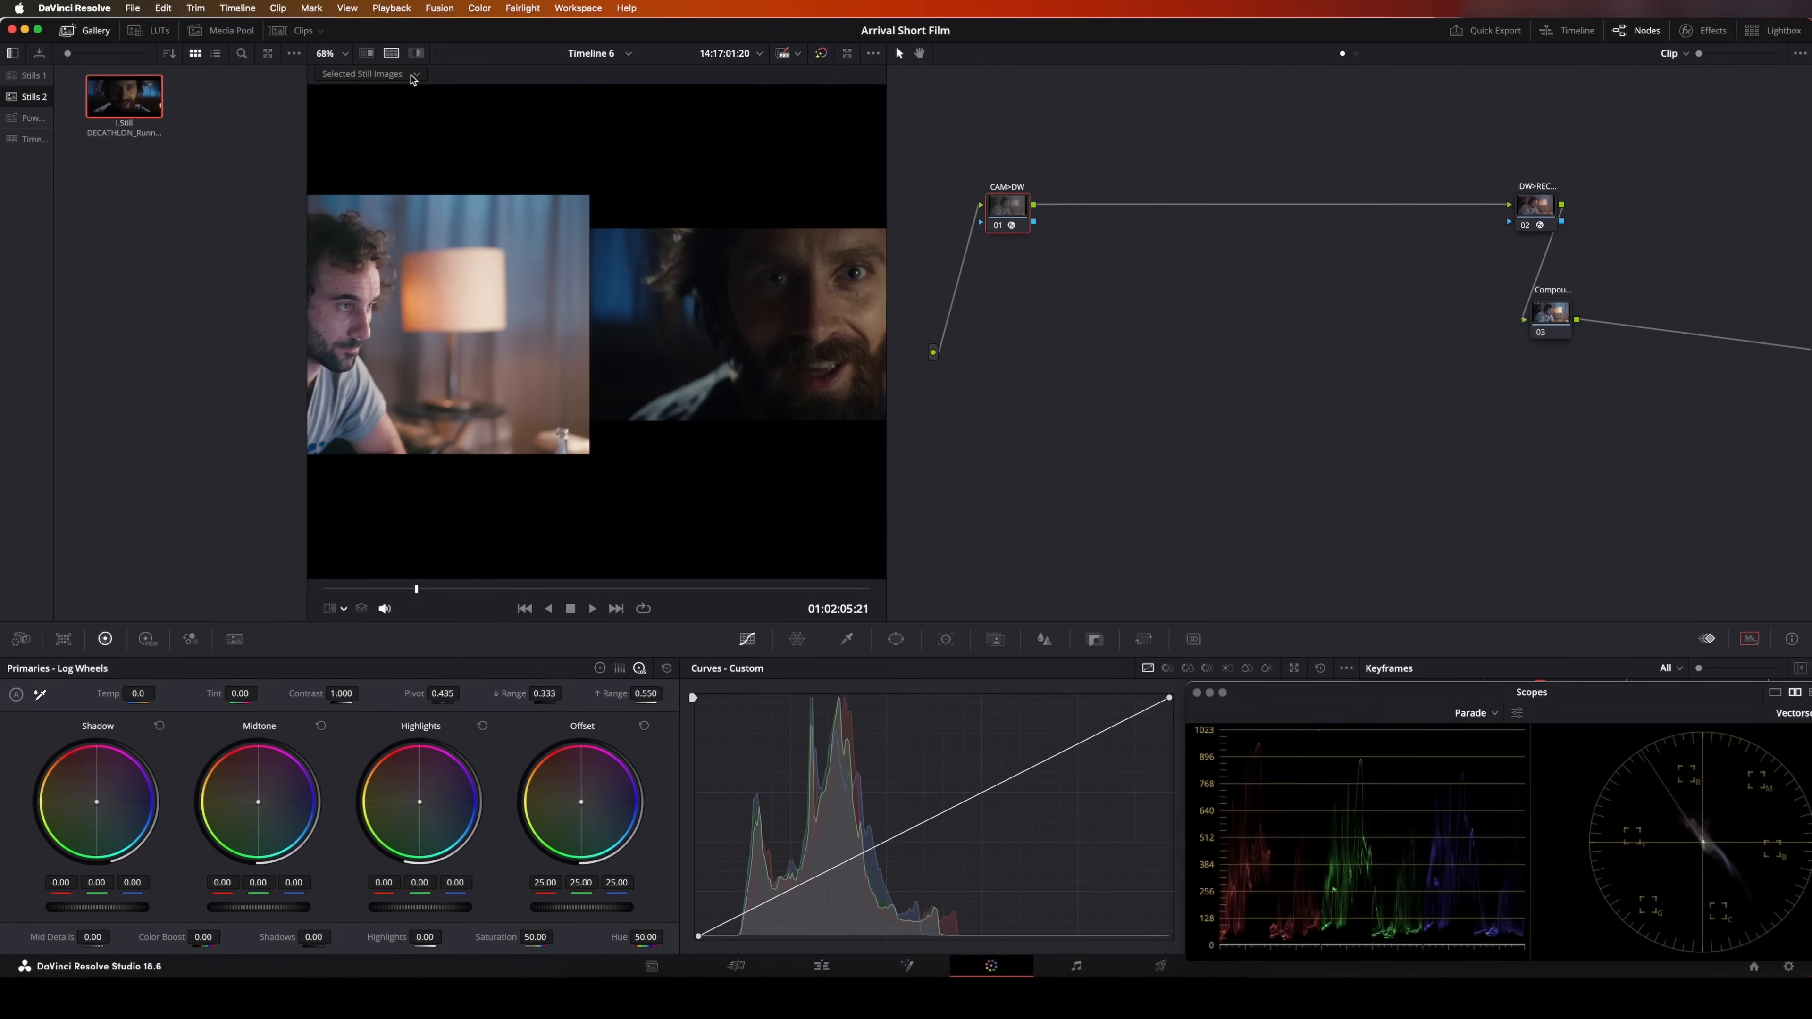
left_click(85, 30)
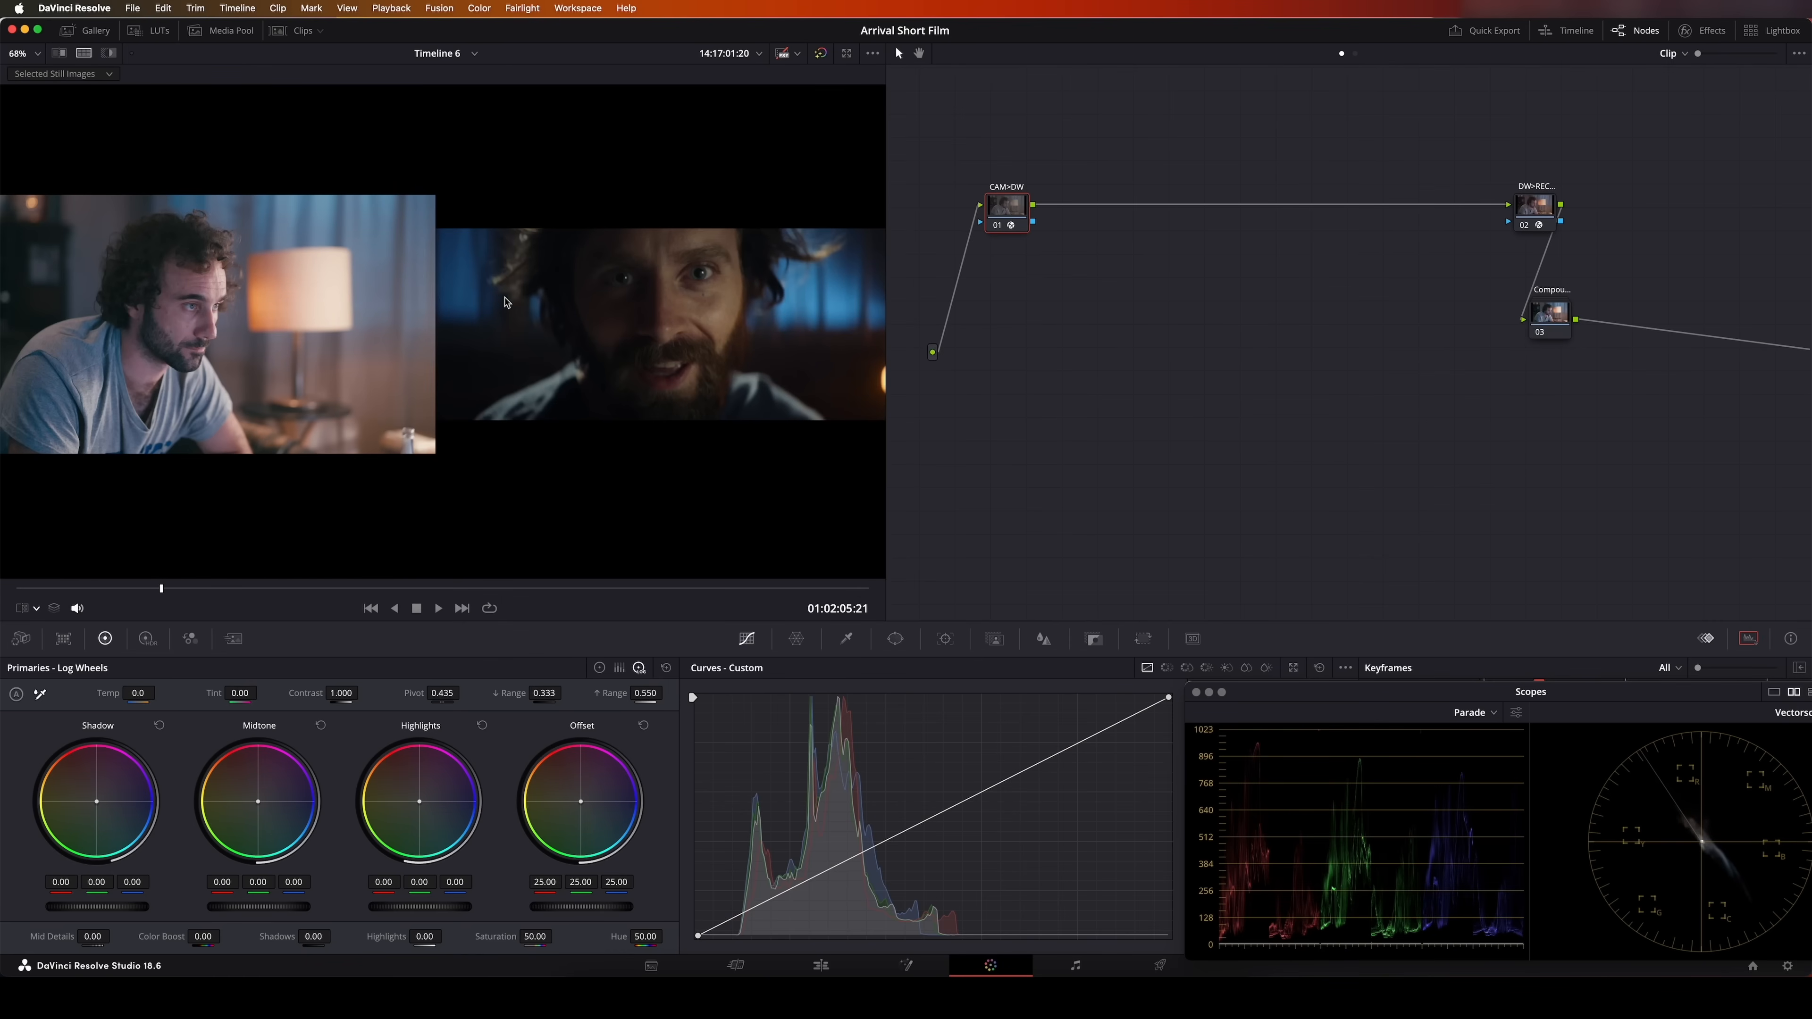
Add six serial nodes after the CAM>DW node and place the new chain below the existing row
key("alt+s")
key("alt+s")
key("alt+s")
key("alt+s")
key("alt+s")
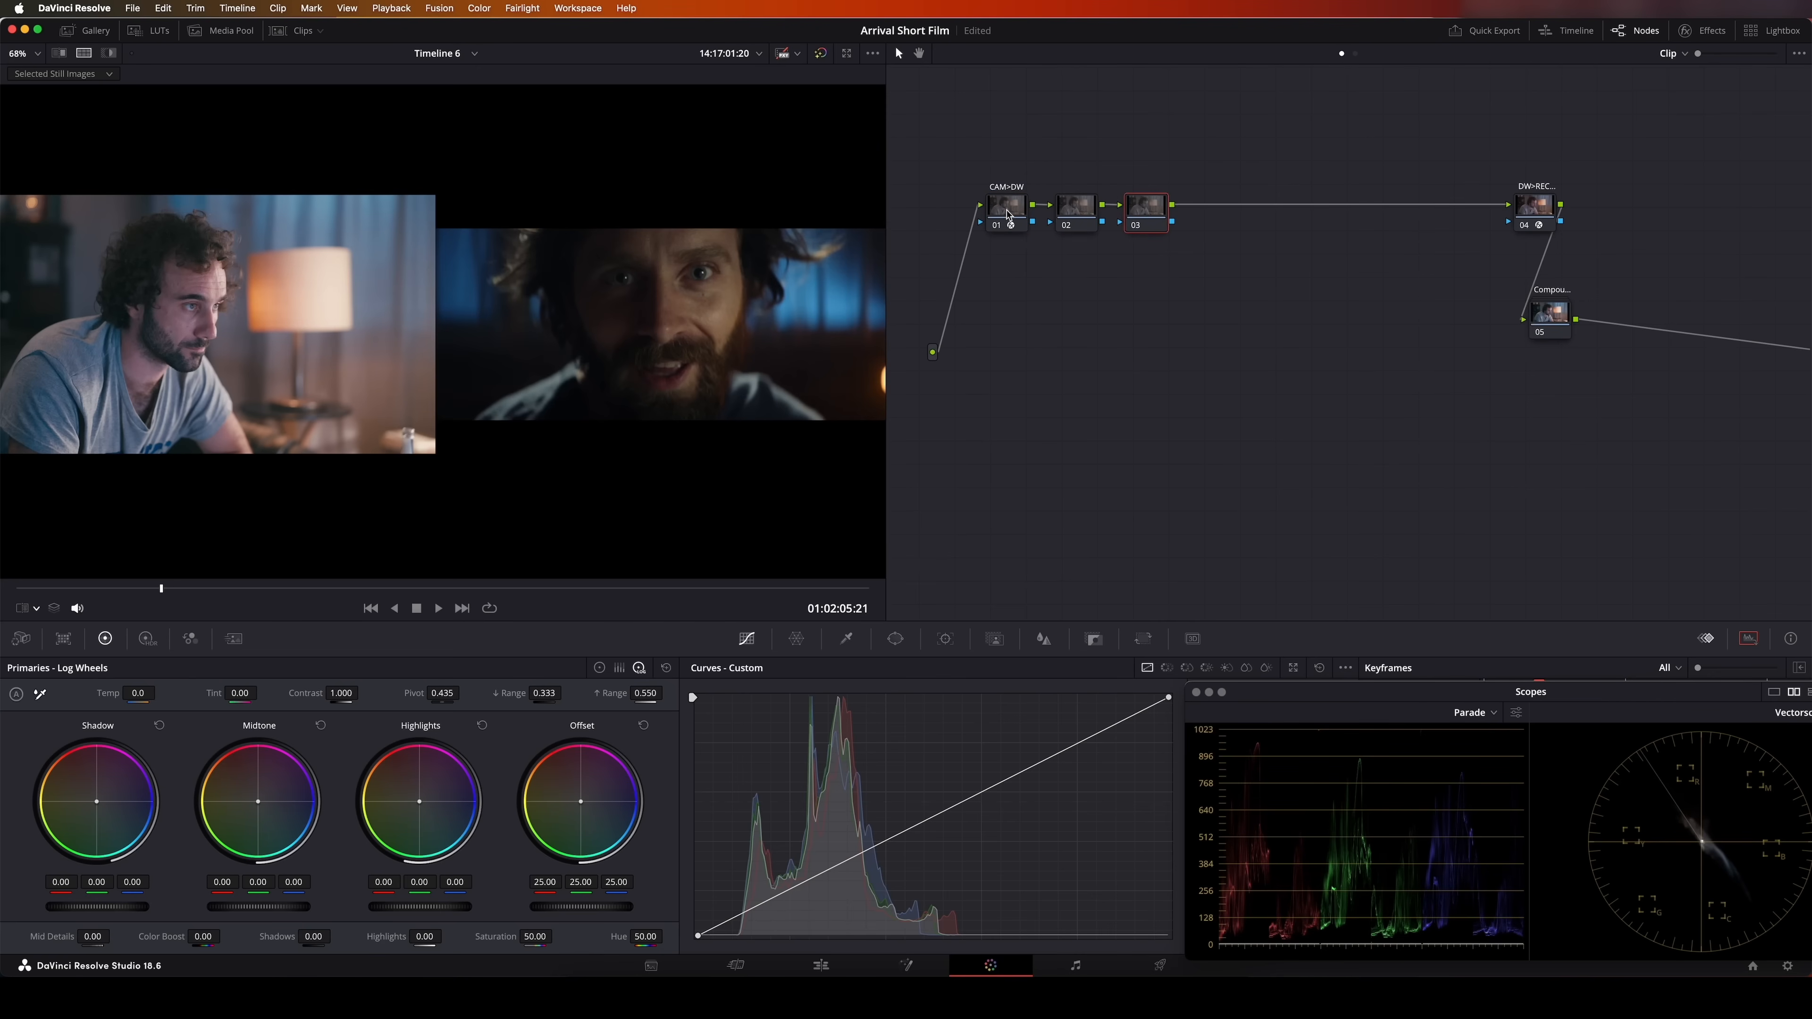
key("alt+s")
left_click_drag(1073, 159, 1371, 273)
left_click_drag(1419, 224, 1402, 387)
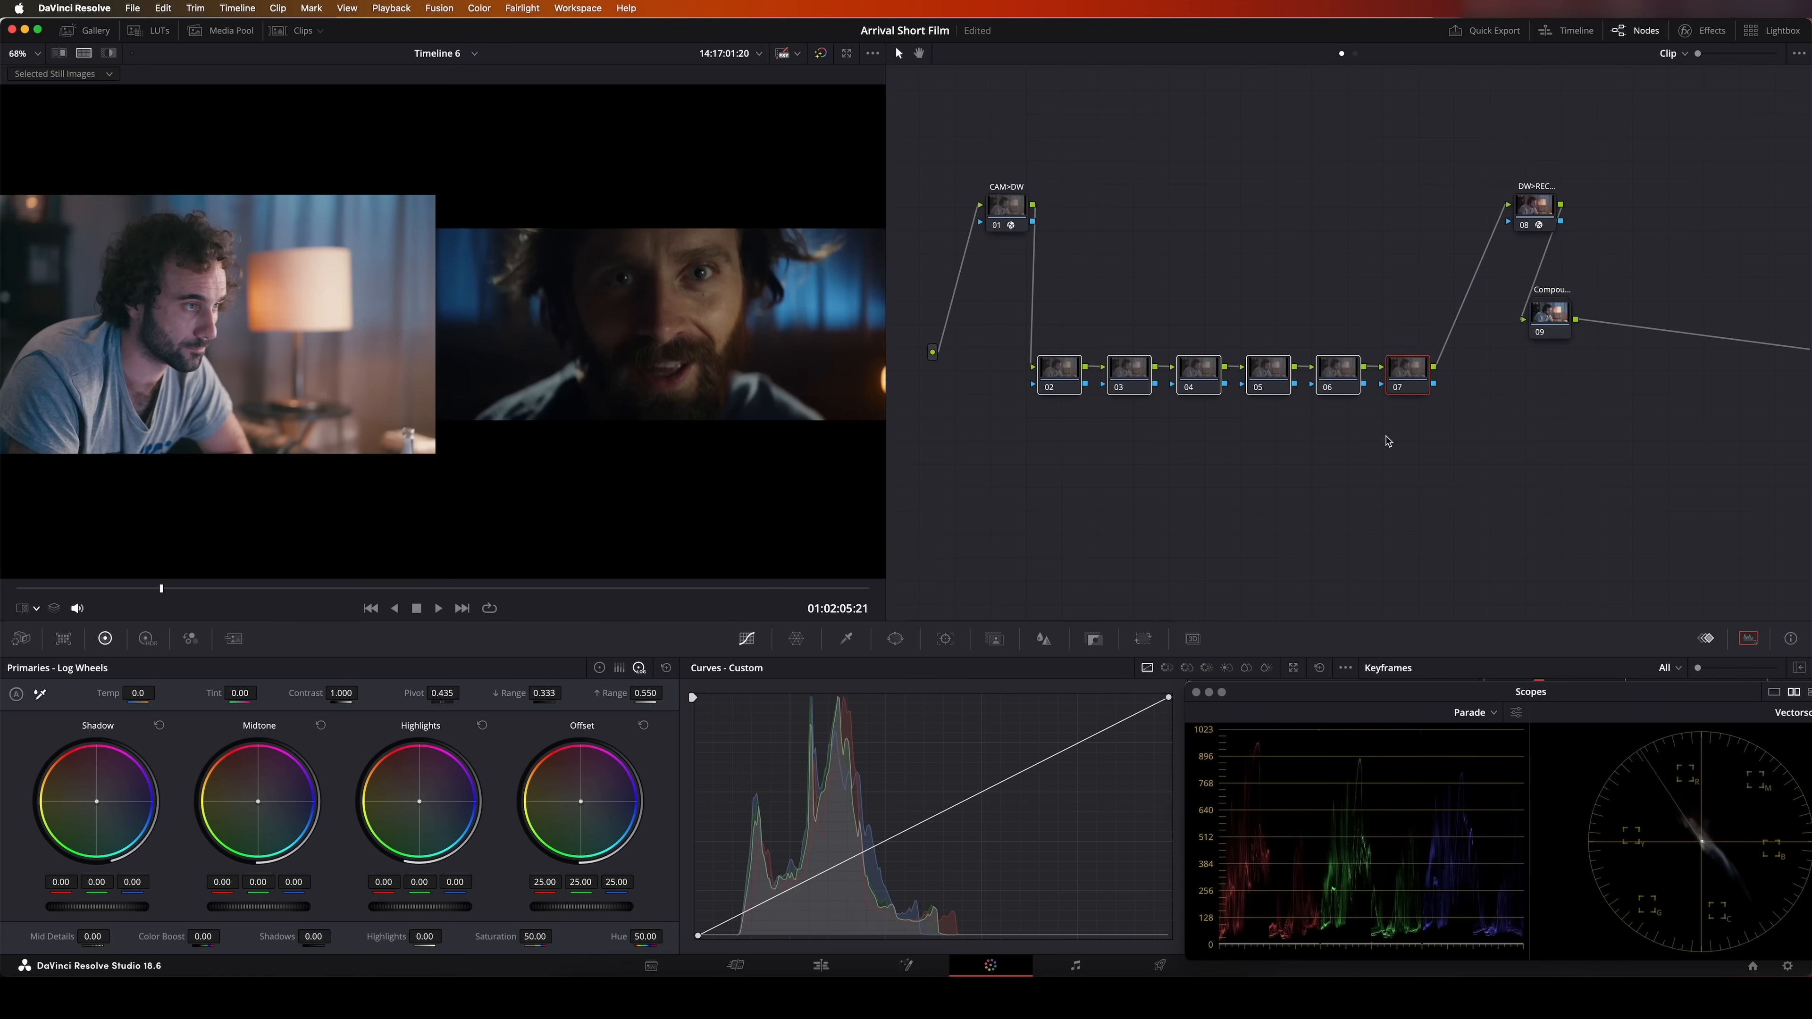
Label the first three new nodes EXP, BAL and LOOK
right_click(1061, 373)
left_click(1082, 405)
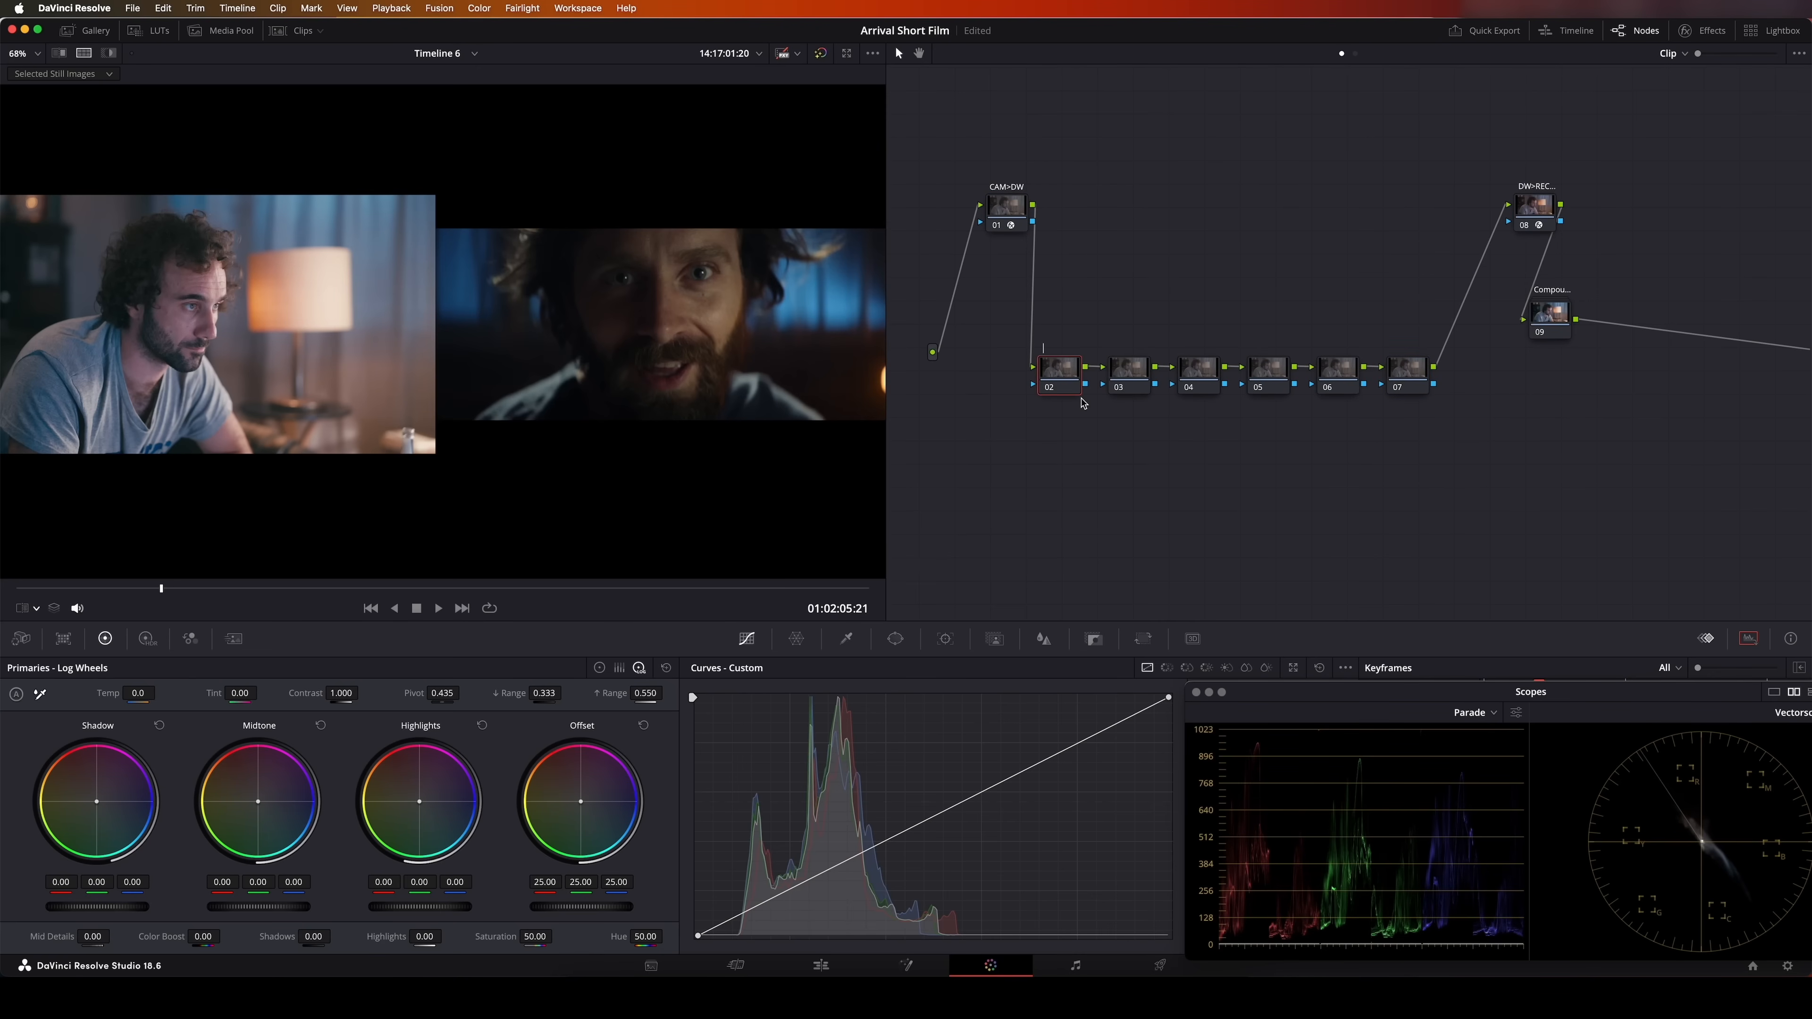
right_click(1133, 379)
left_click(1156, 411)
type("BAL")
right_click(1202, 379)
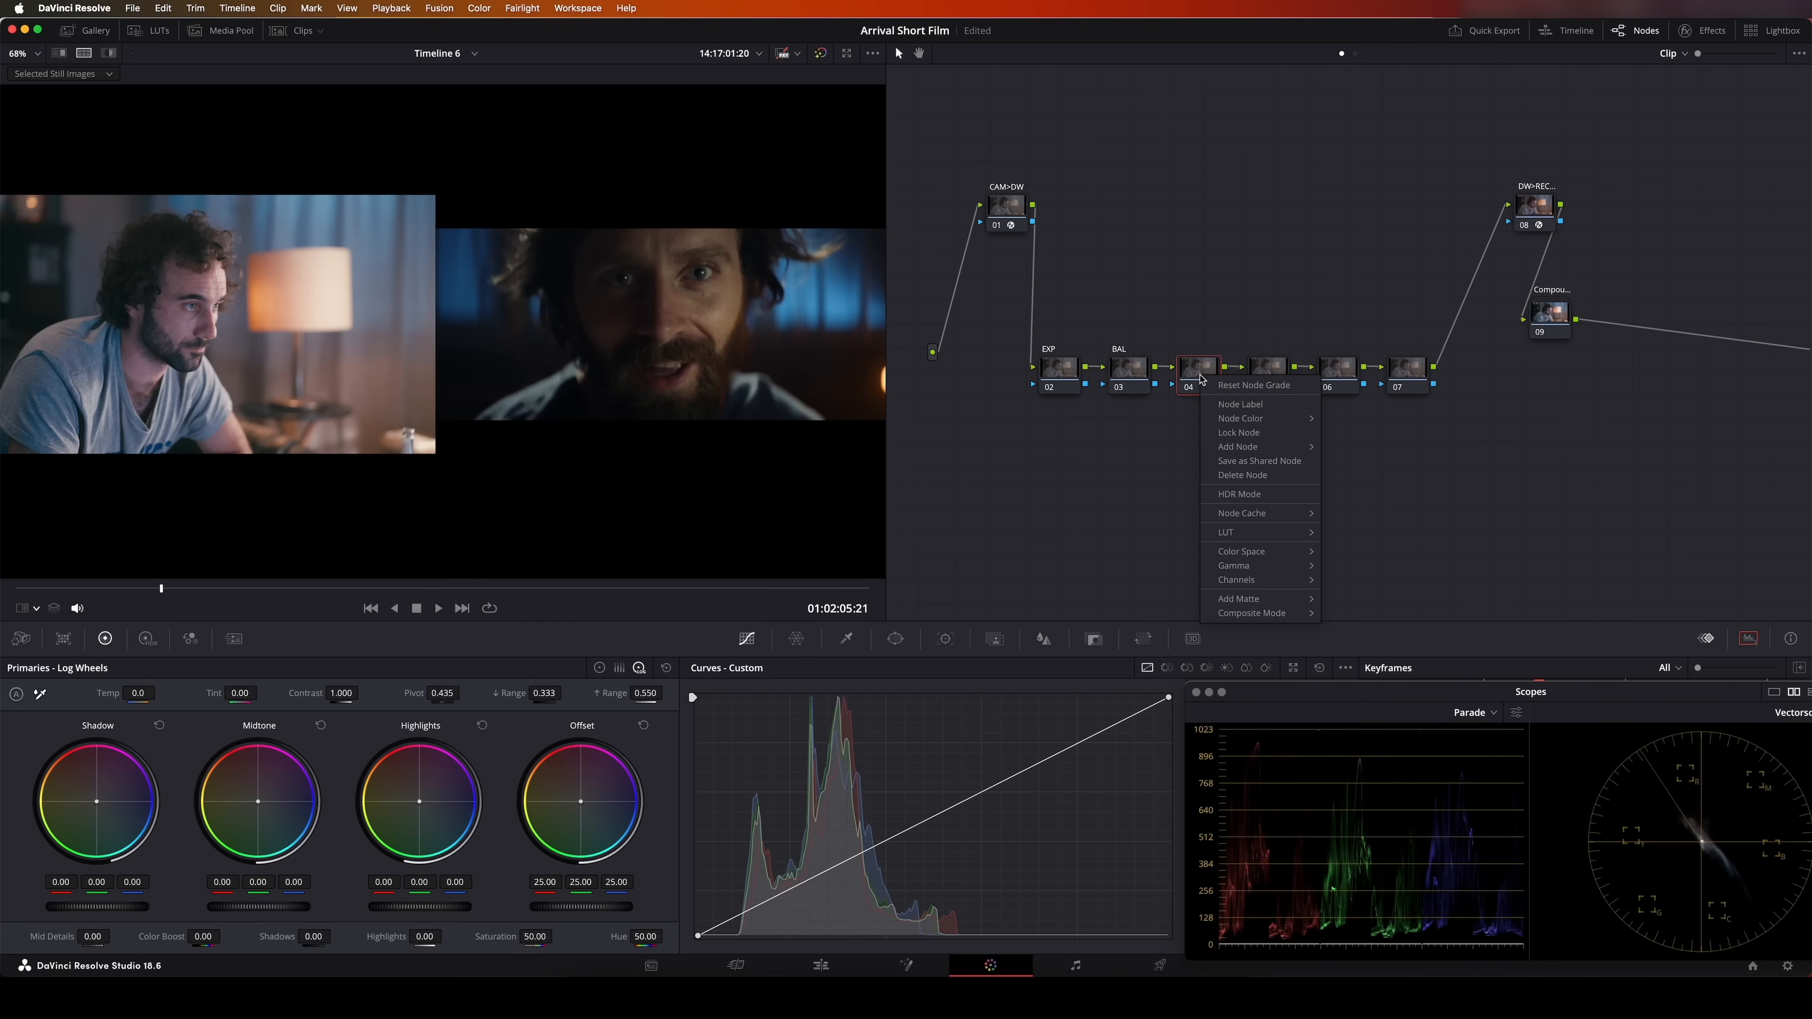
left_click(1230, 400)
type("LOOK")
Label the last three new nodes CURVE, TEXTURE and LIGHT
right_click(1268, 374)
left_click(1300, 397)
type("CURVE")
right_click(1348, 367)
left_click(1377, 404)
type("TEXTURE")
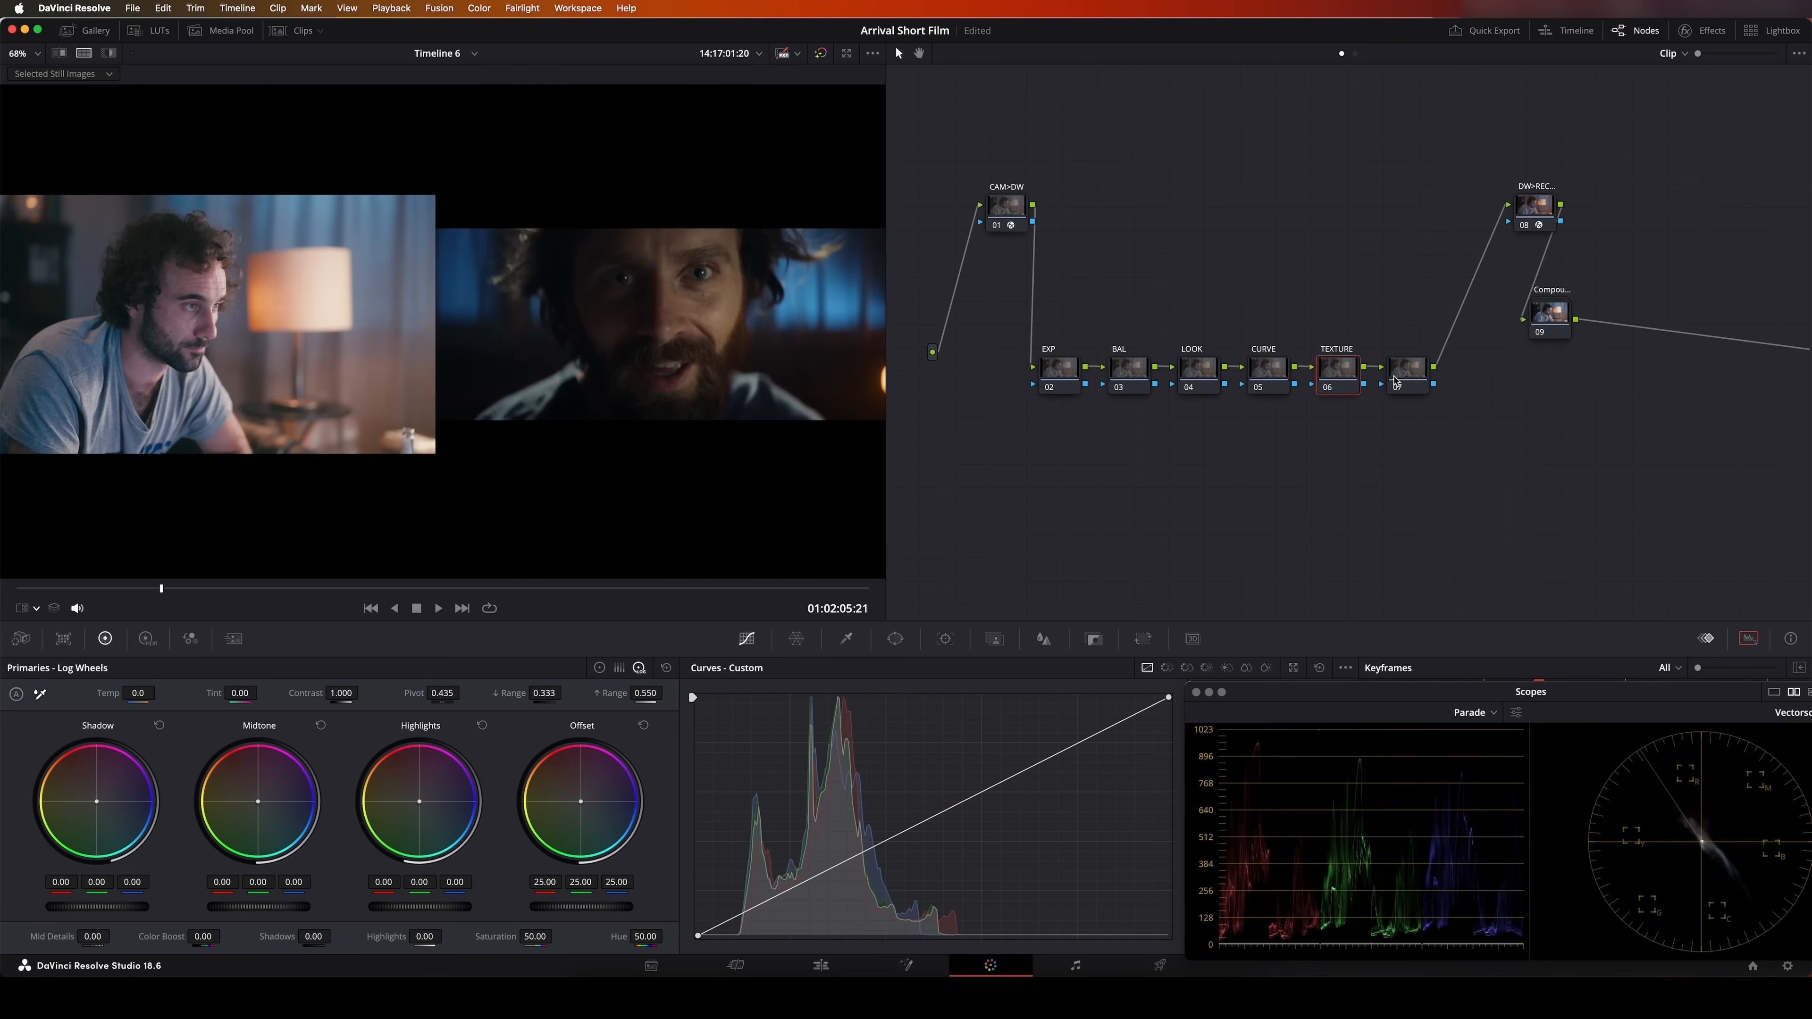
right_click(1396, 381)
left_click(1418, 405)
On the CURVE node, slightly raise the custom curve's black point and lower its white point, viewing the shot without the split screen
left_click(1269, 369)
left_click(109, 54)
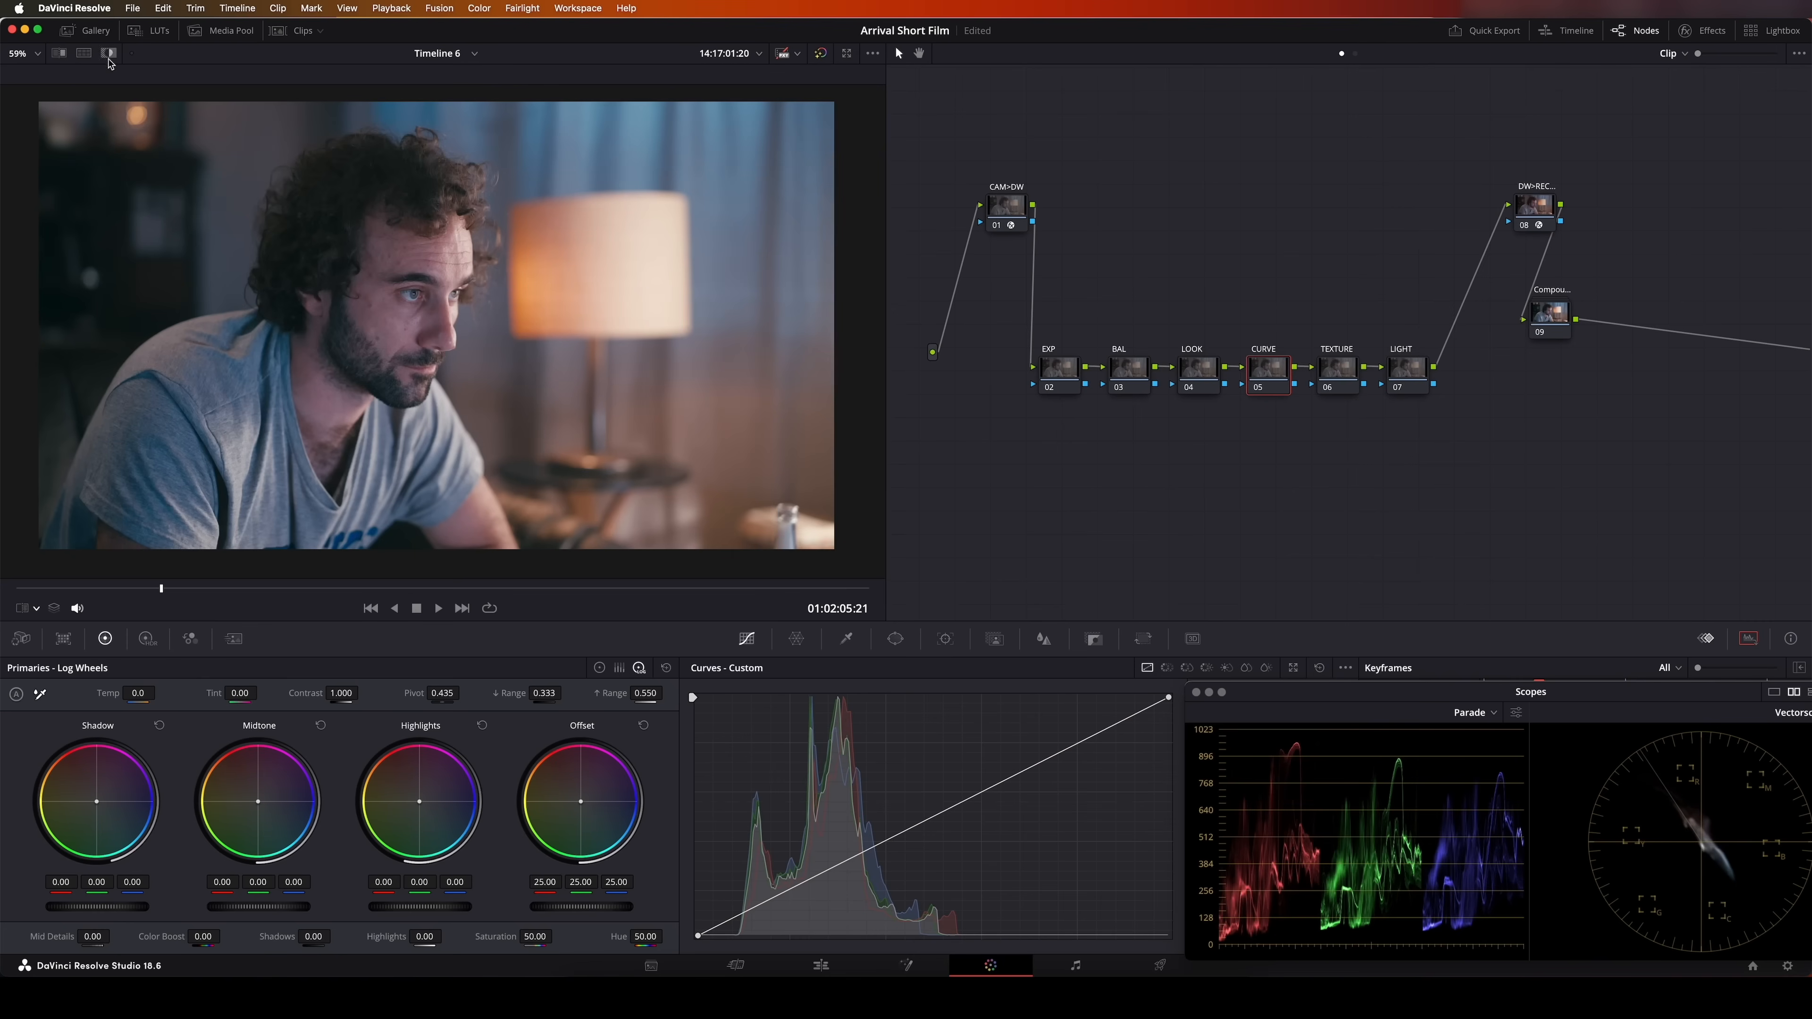
left_click_drag(699, 937, 697, 926)
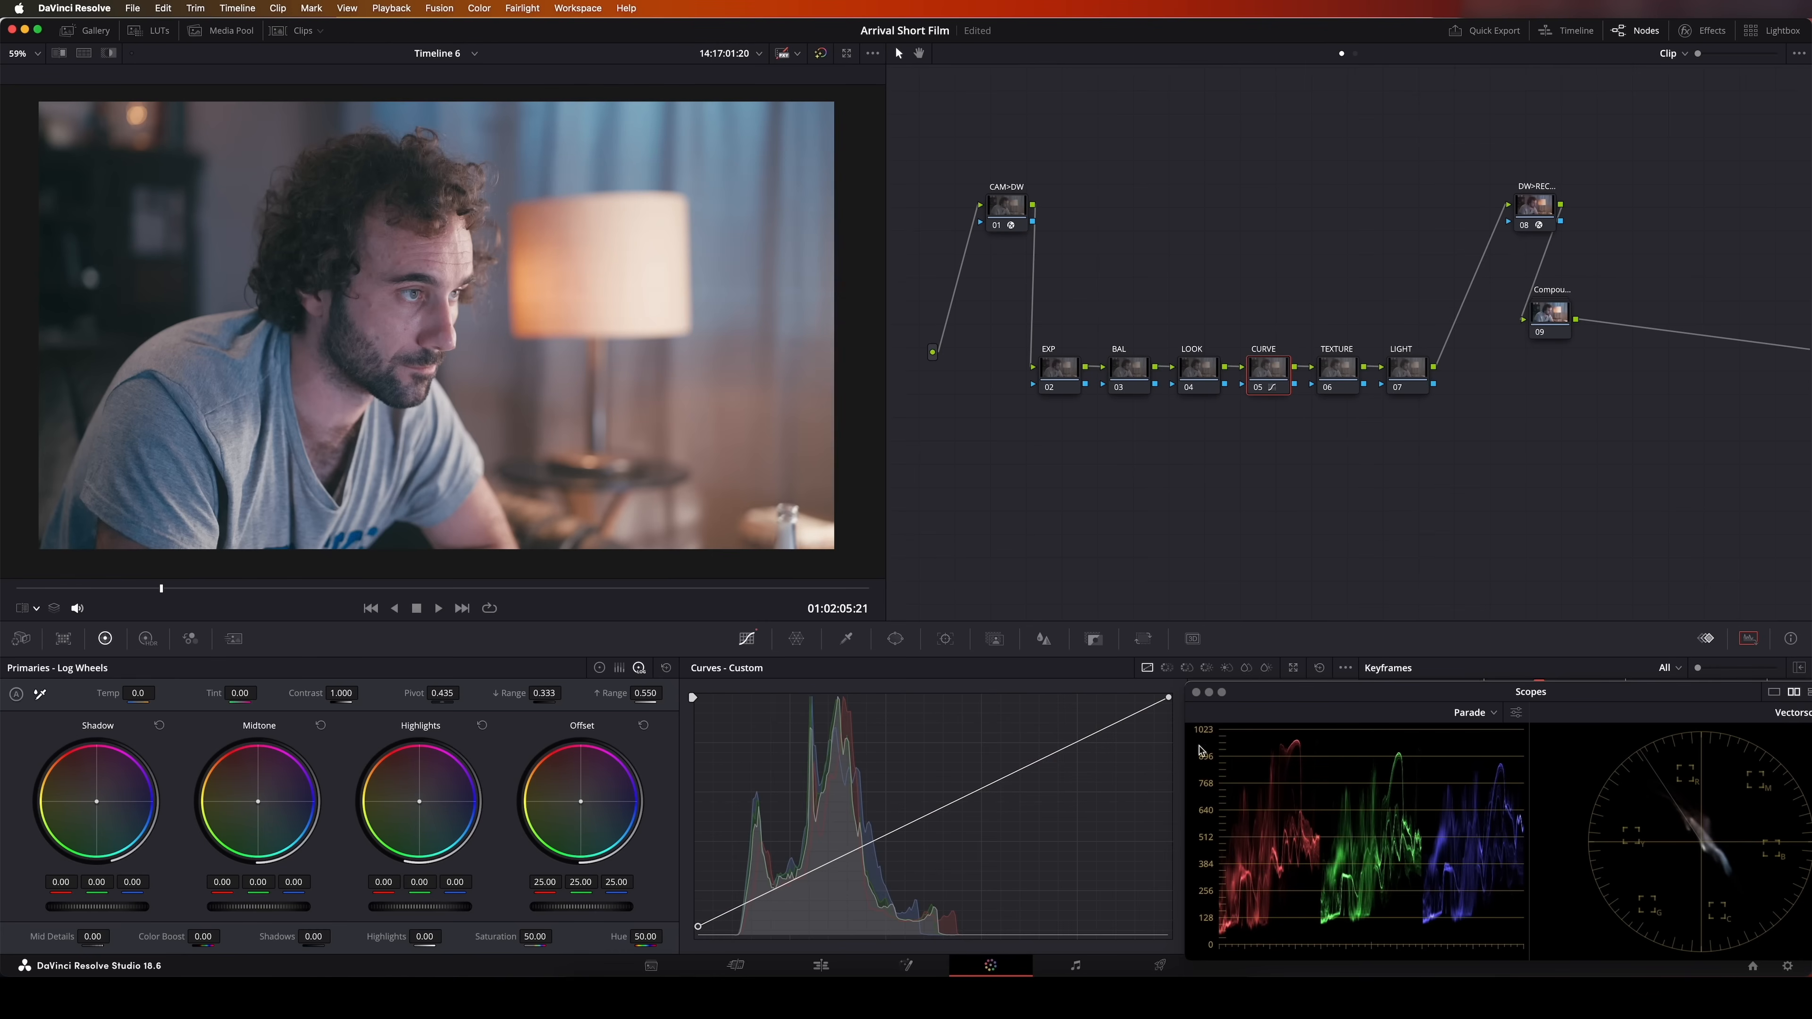
left_click_drag(1170, 698, 1168, 707)
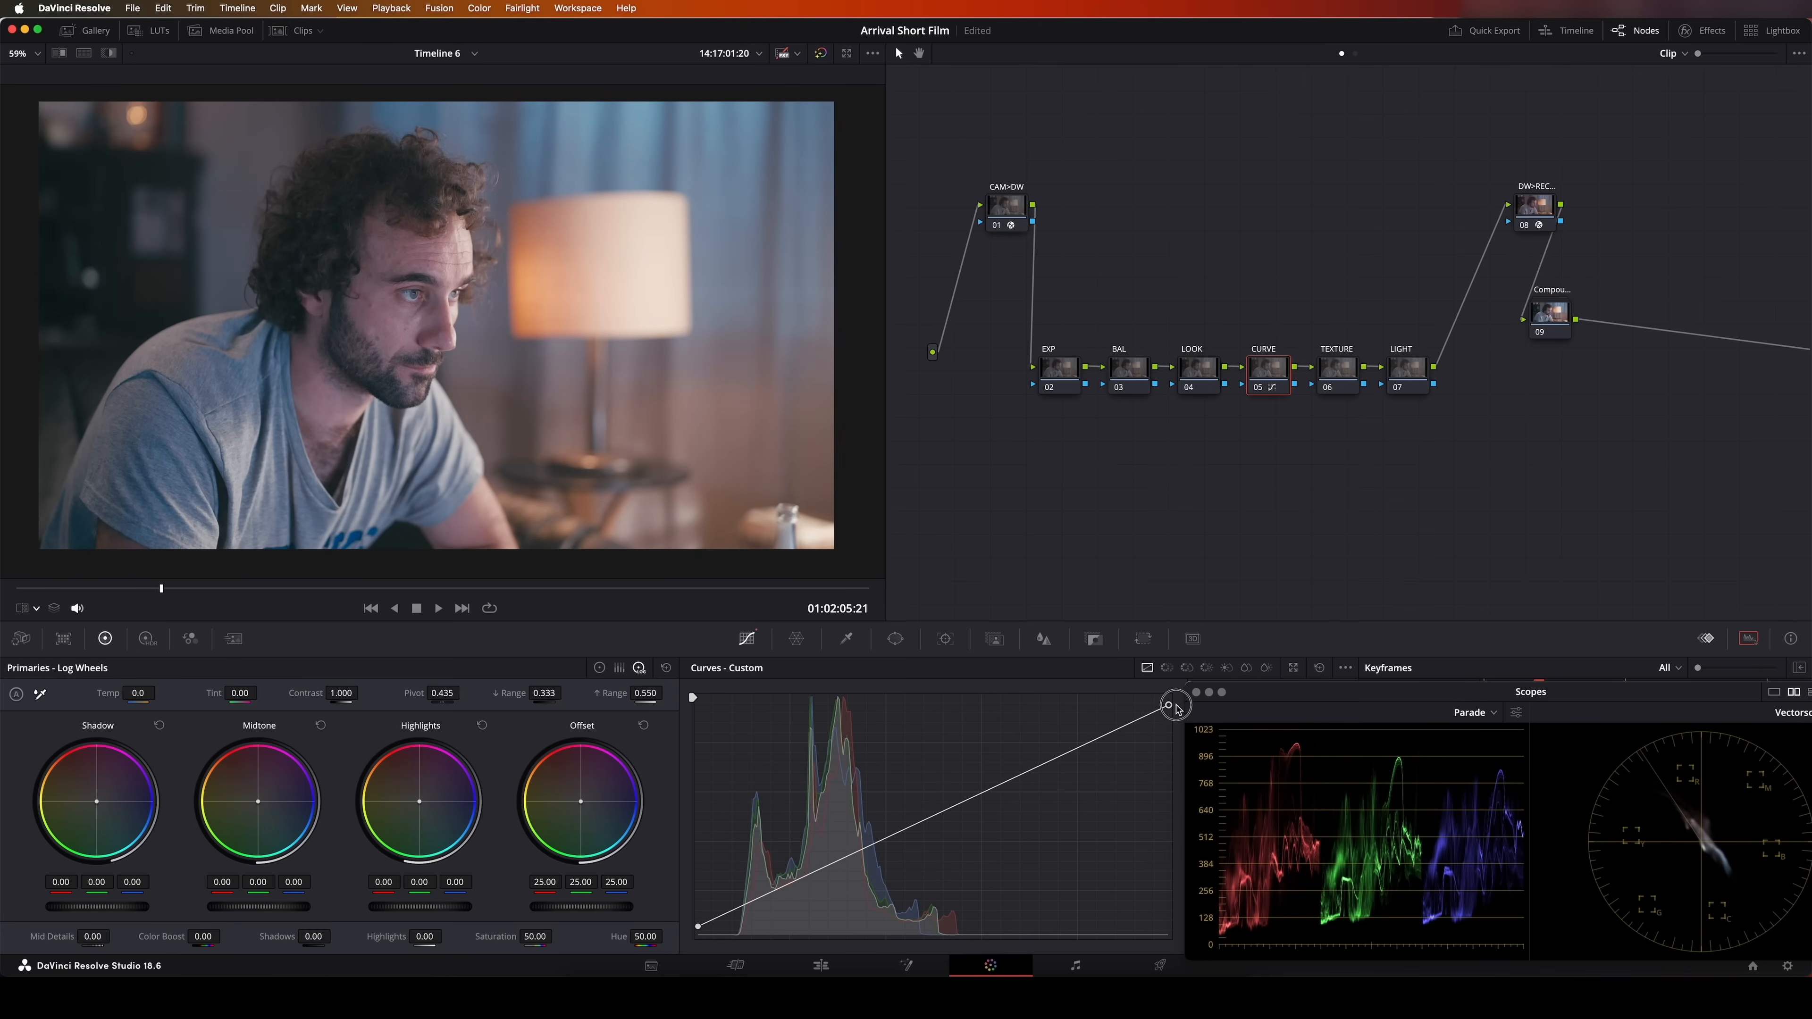
Shape the custom curve into a gentle S with one control point in the shadows and one in the highlights
left_click(798, 881)
left_click(1080, 750)
left_click_drag(803, 887, 803, 888)
left_click_drag(1081, 750, 1079, 743)
left_click_drag(803, 888, 815, 884)
left_click_drag(1078, 743, 1062, 747)
Compare the shot with the CURVE node disabled and enabled
left_click(1257, 387)
left_click(1258, 387)
left_click(1257, 388)
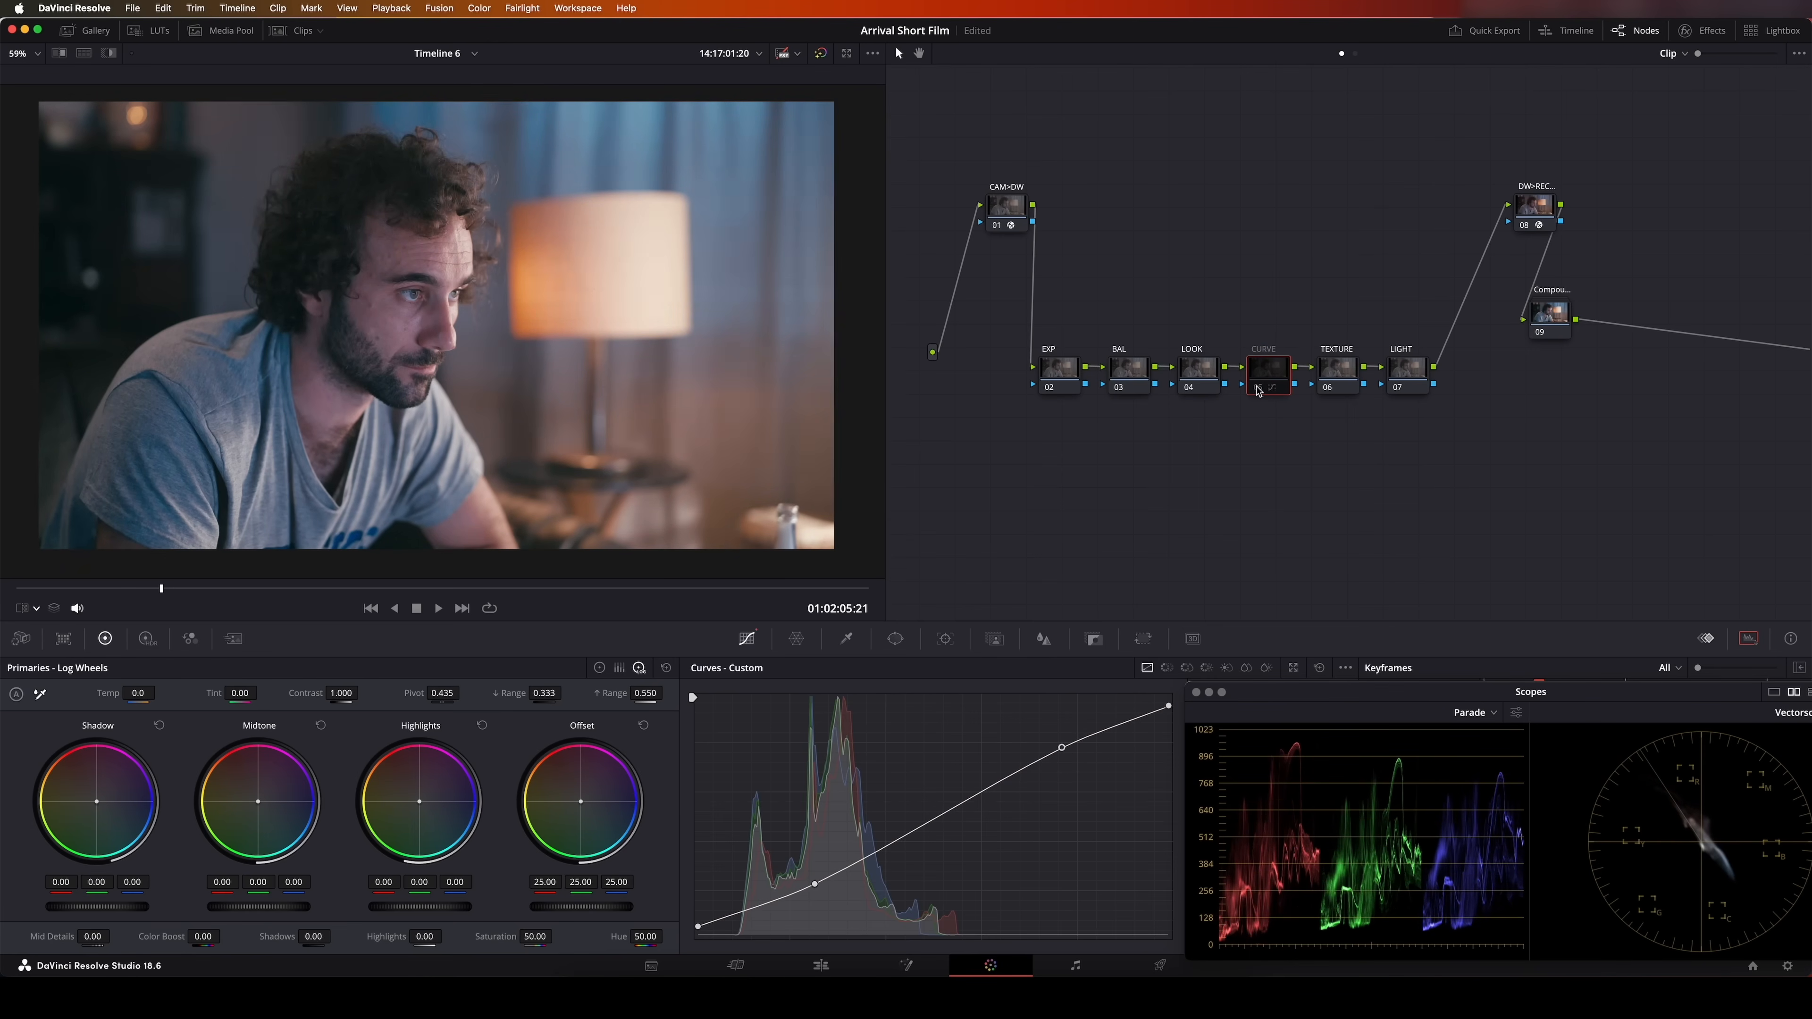
left_click(1258, 387)
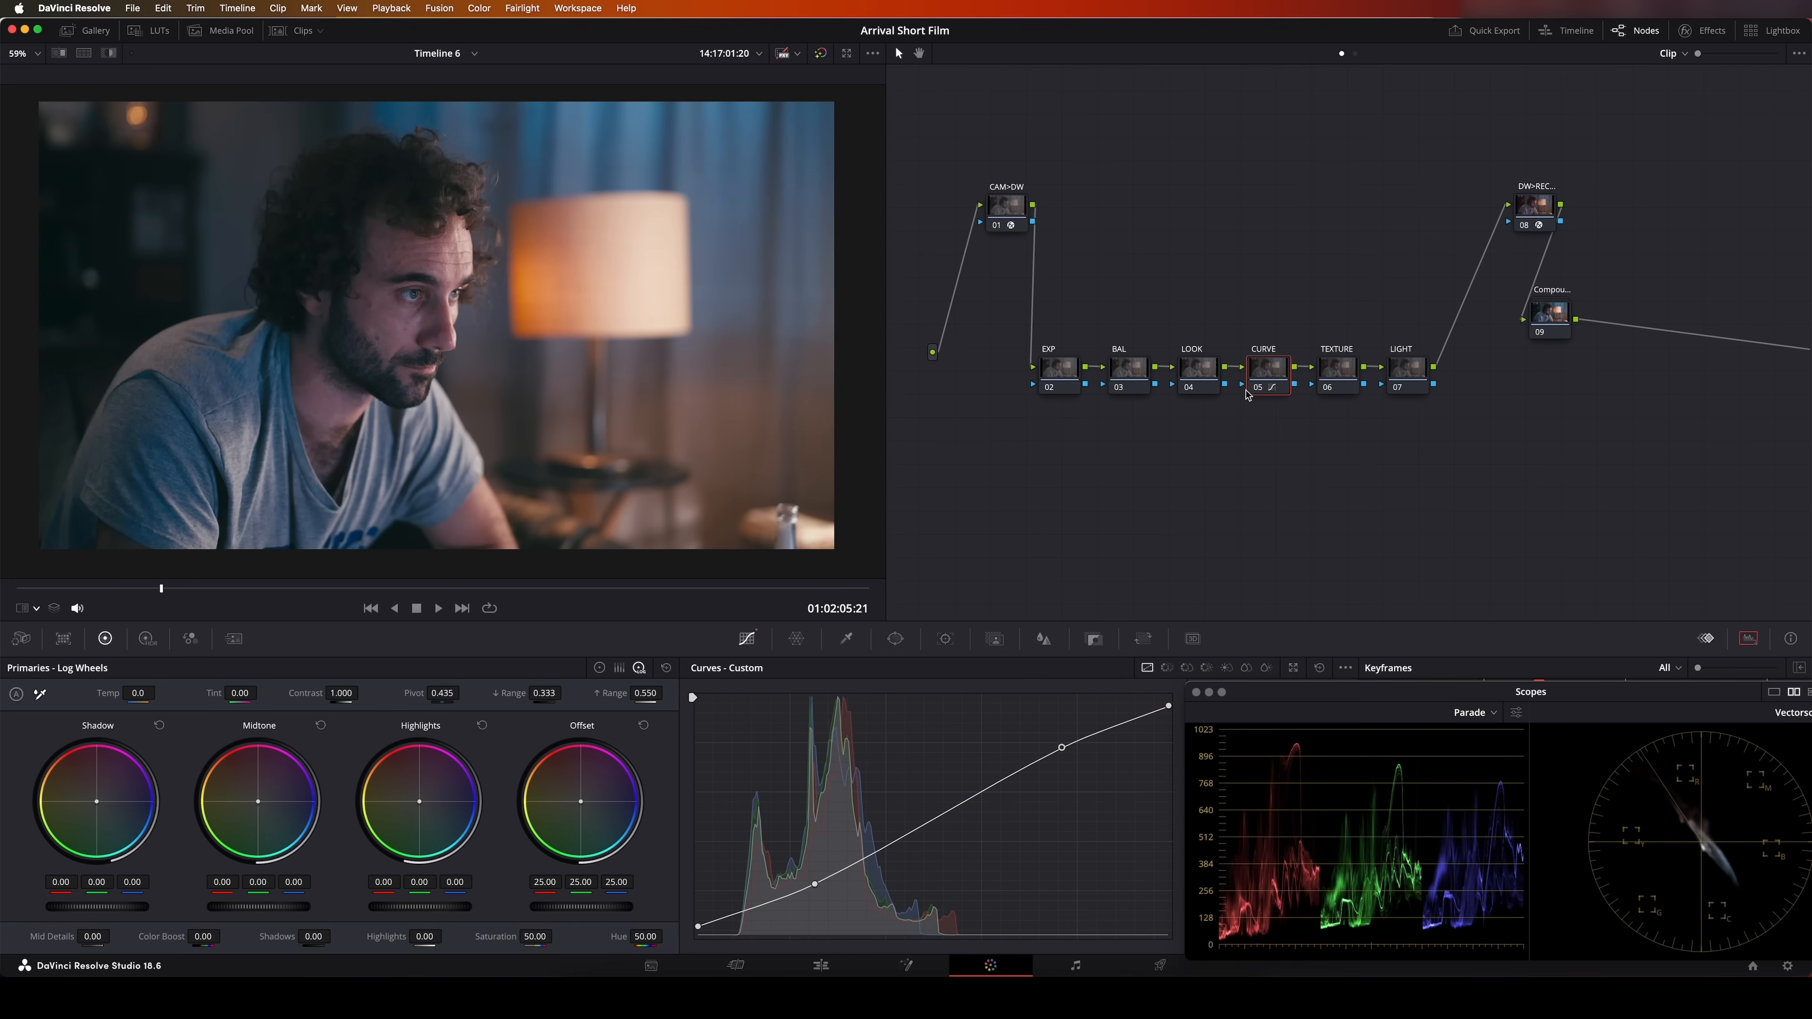
With the BAL node selected, compare the shot with the reference still and look through the Full Printer Light commands
left_click(1135, 372)
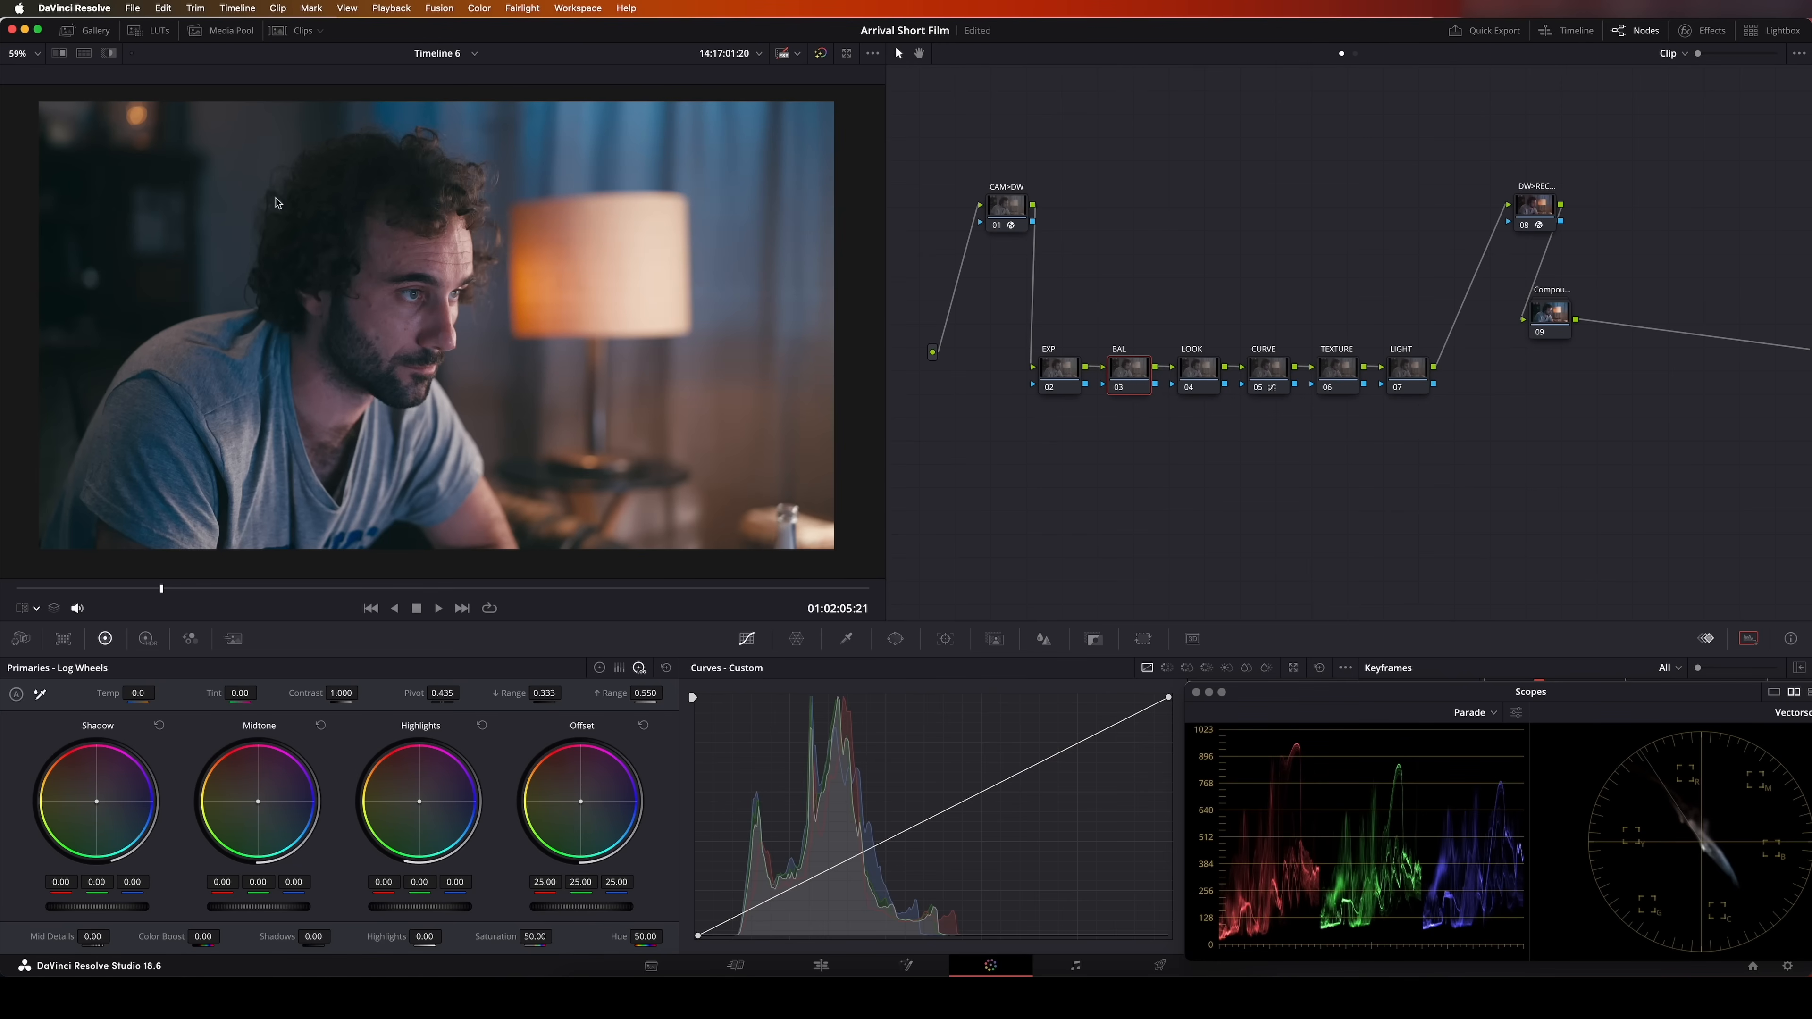
left_click(83, 53)
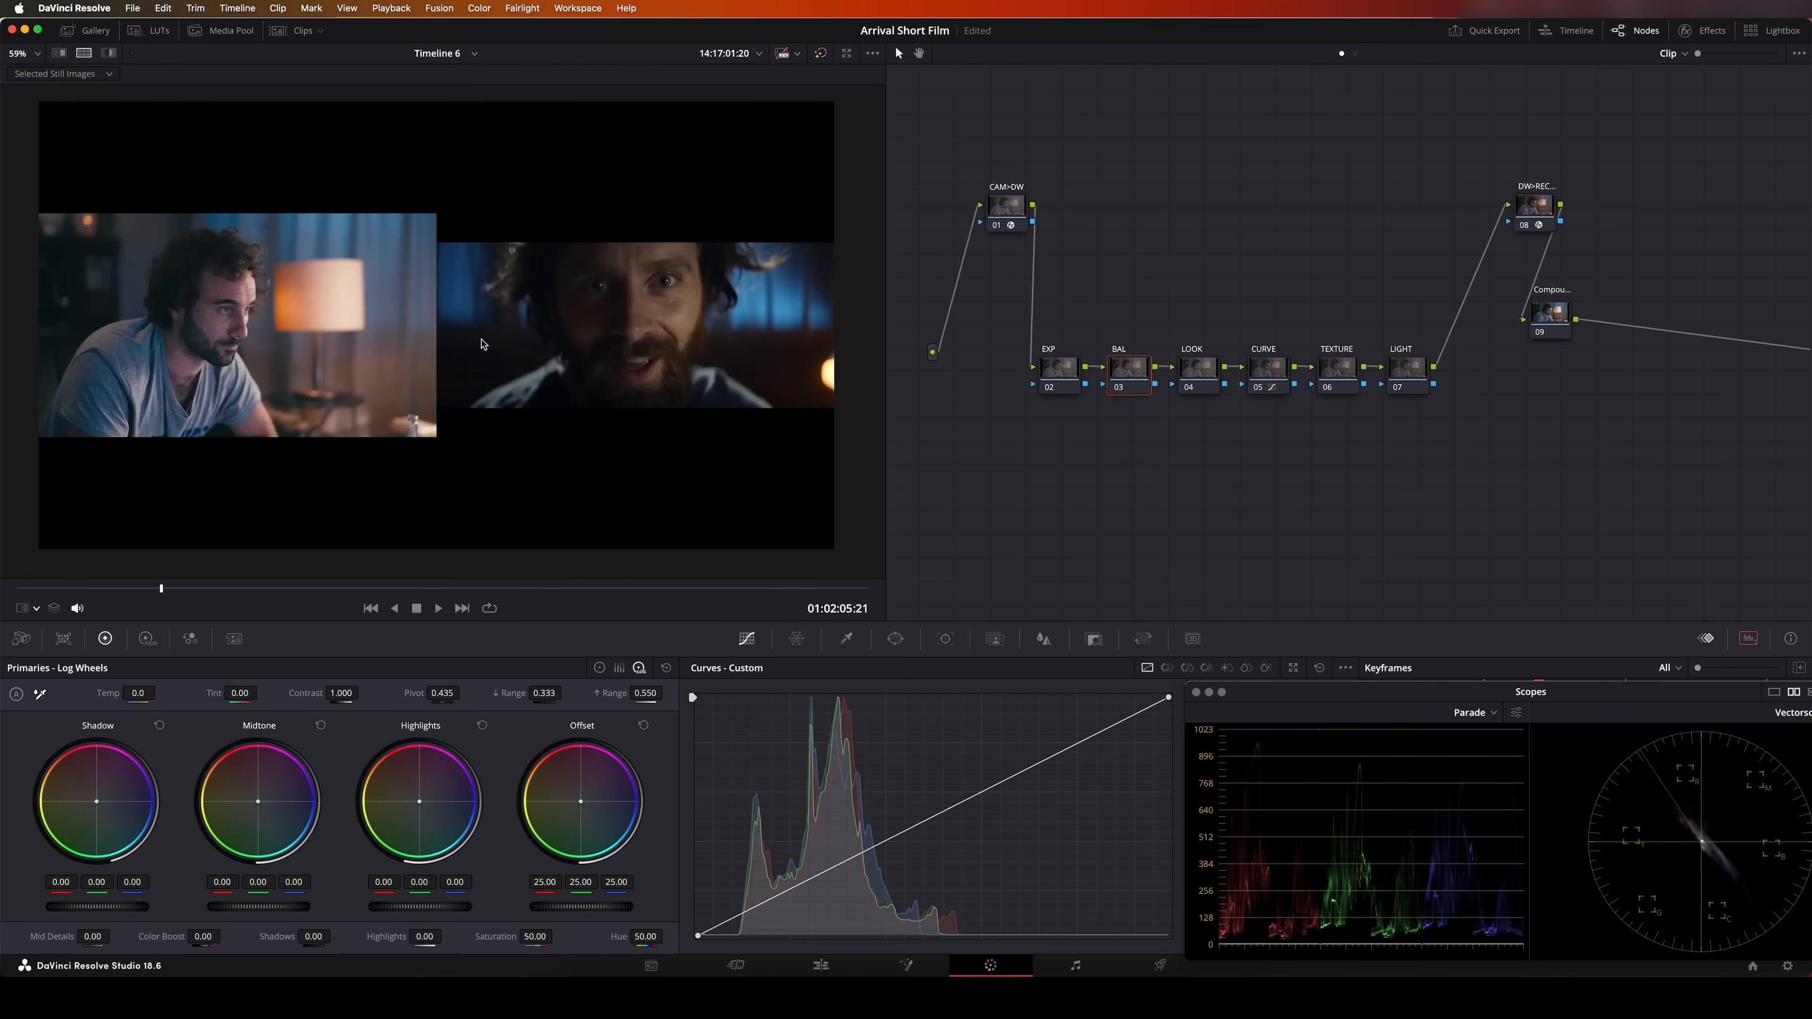
left_click(479, 10)
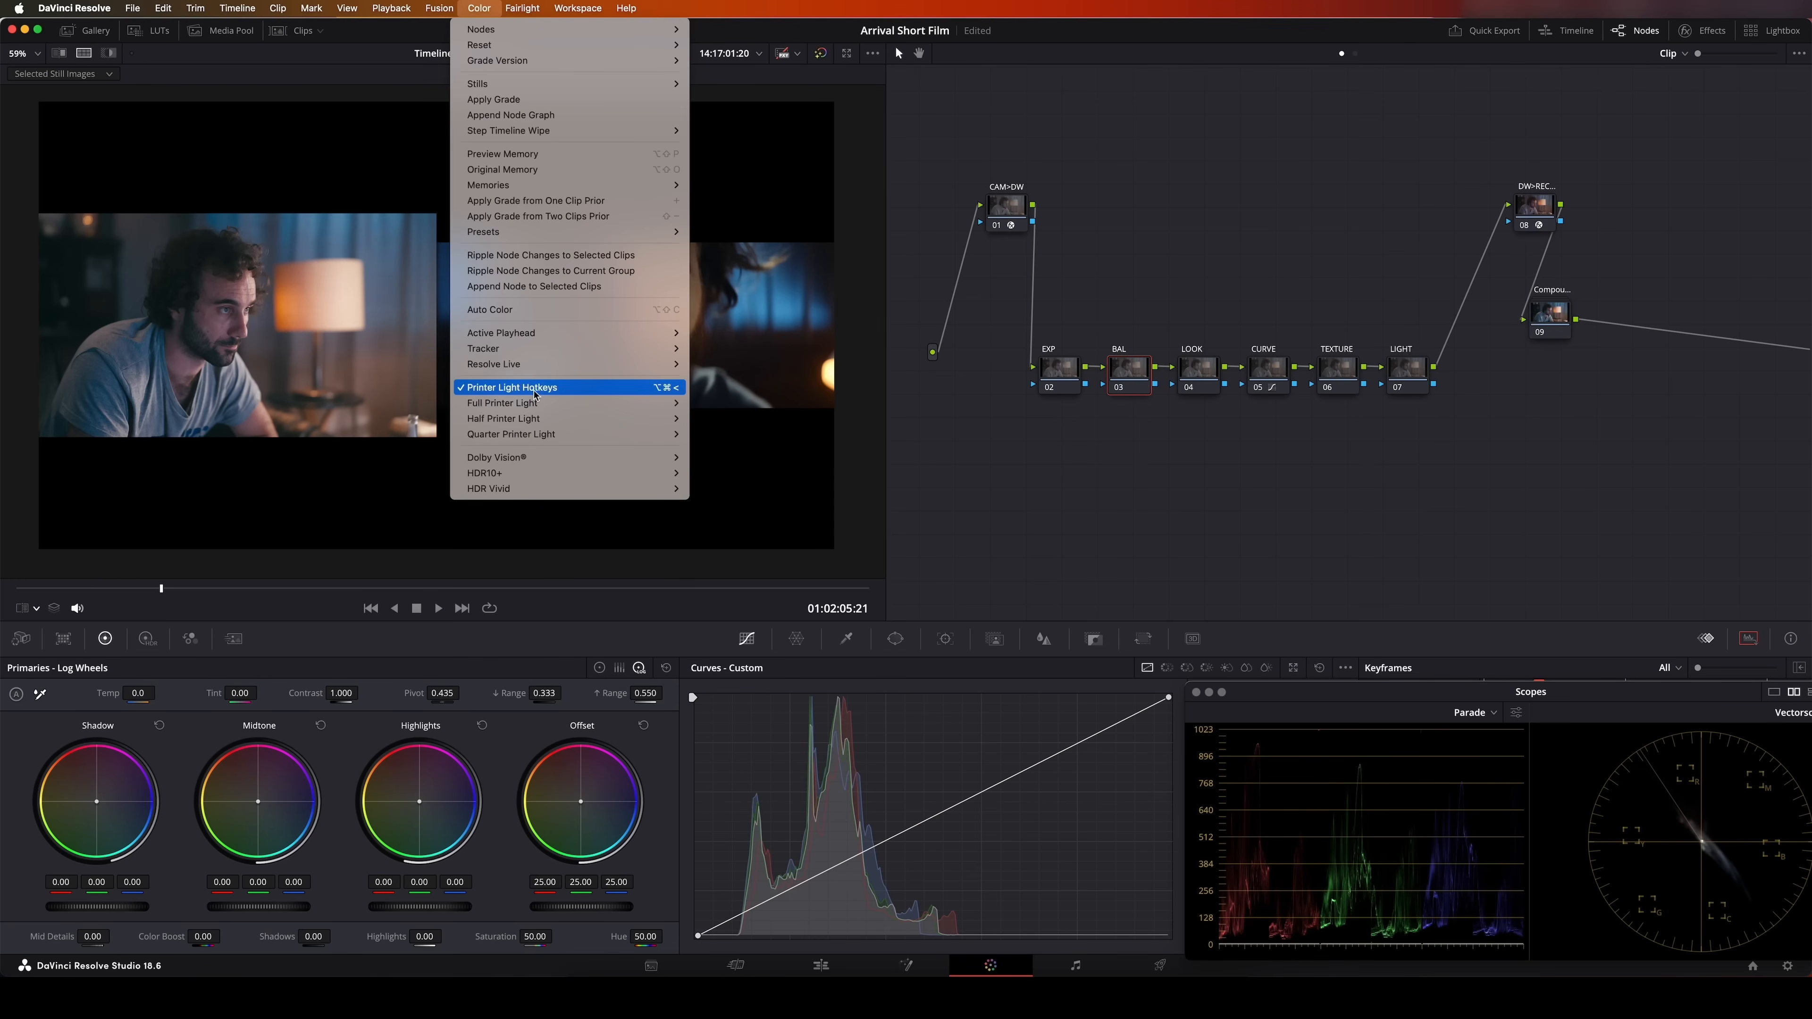
mouse_move(536, 404)
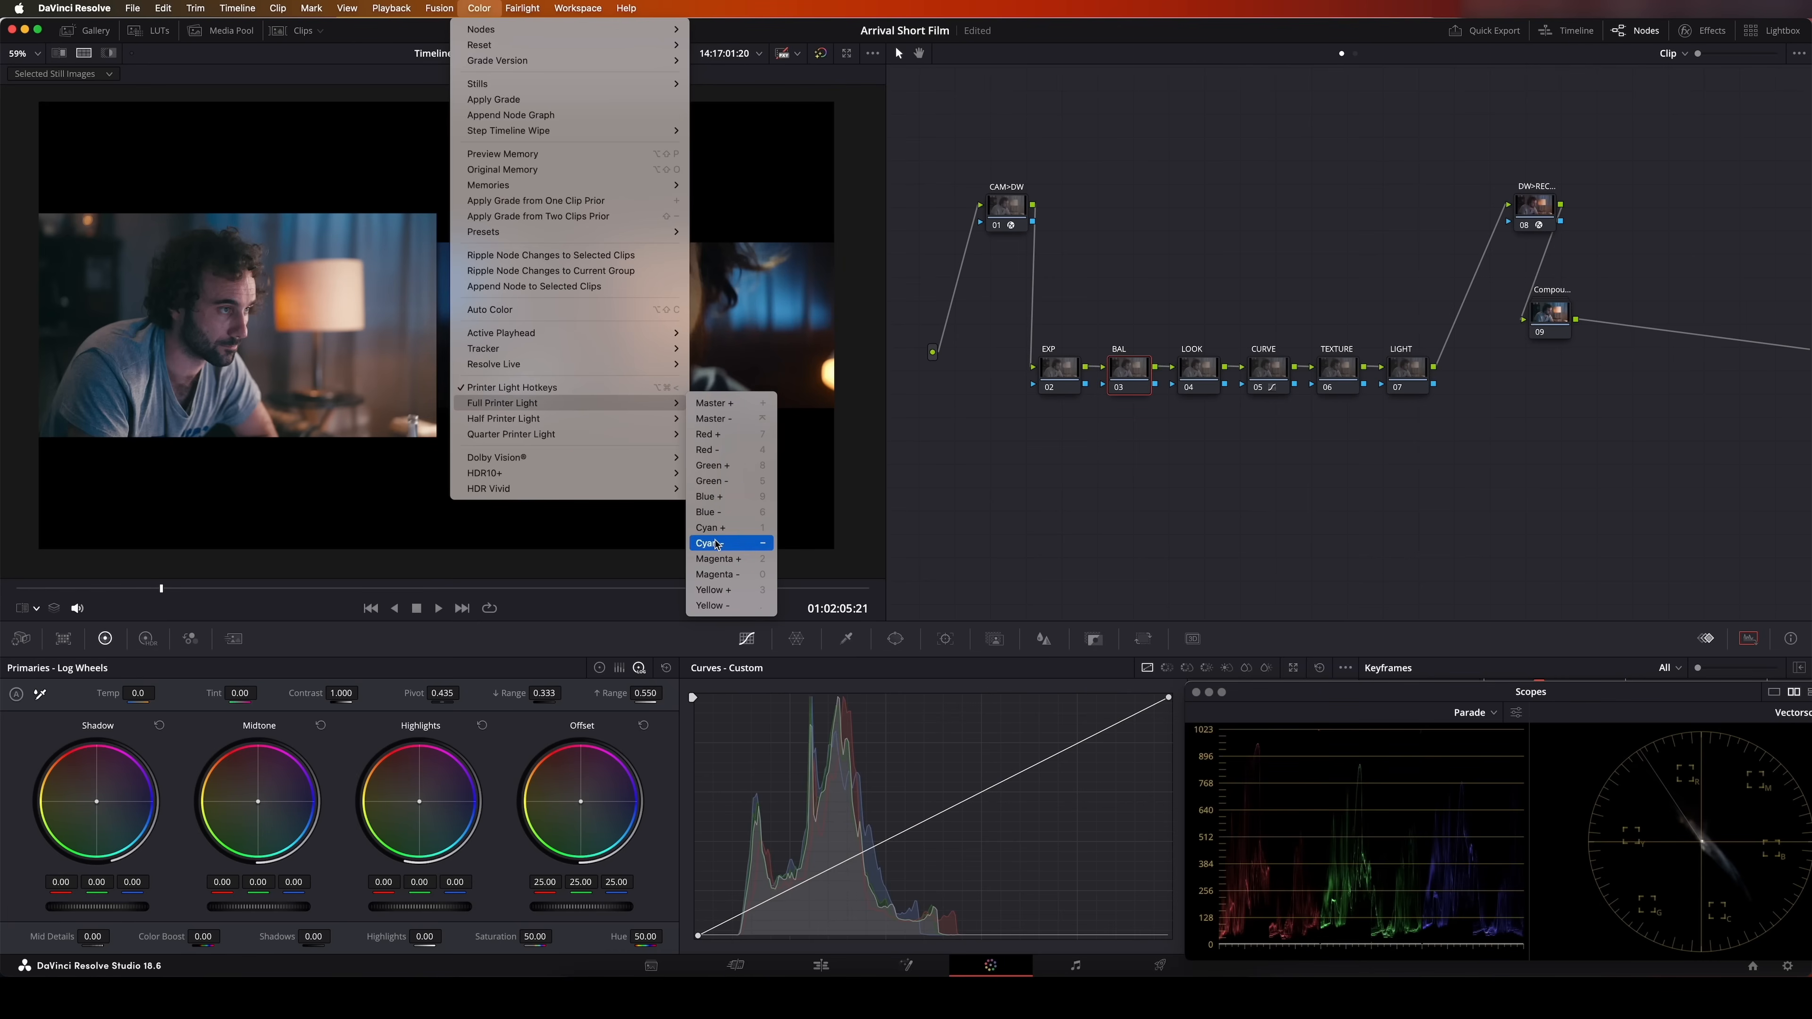
left_click(344, 496)
left_click(84, 53)
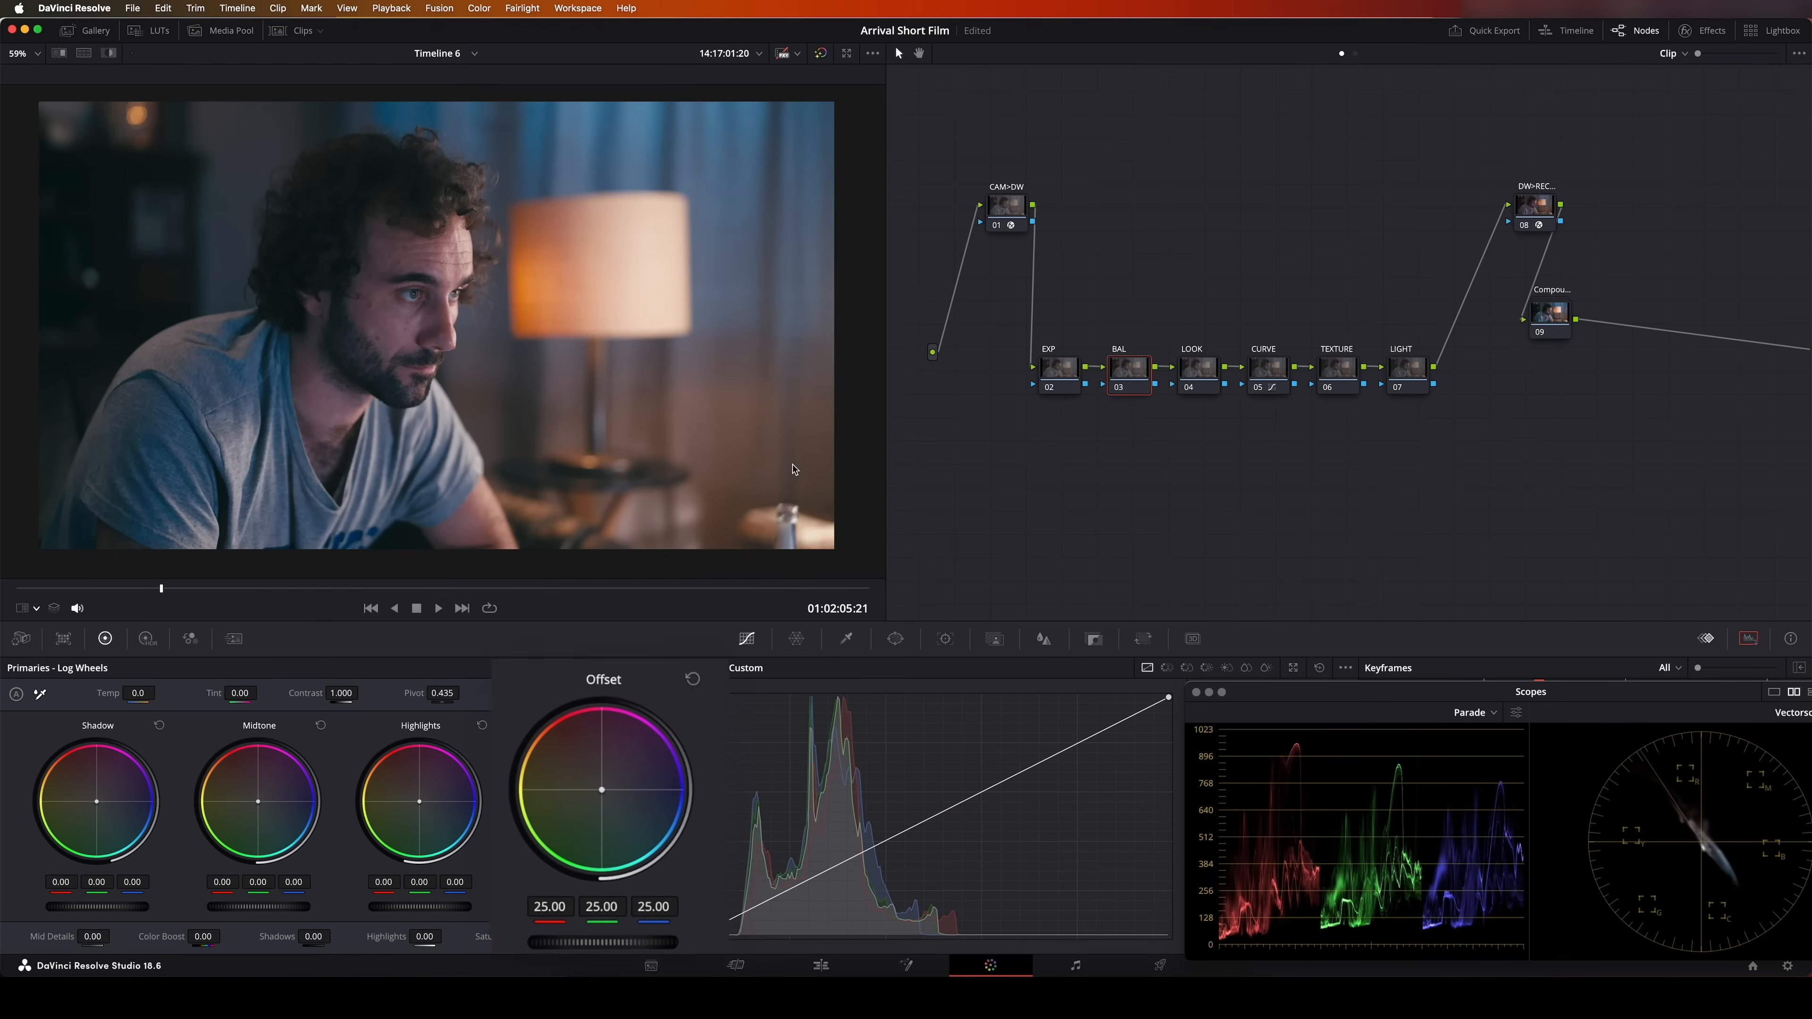
Use printer lights on the BAL node to set the red offset to 23.00 and blue to 26.00, comparing before and after
key("4")
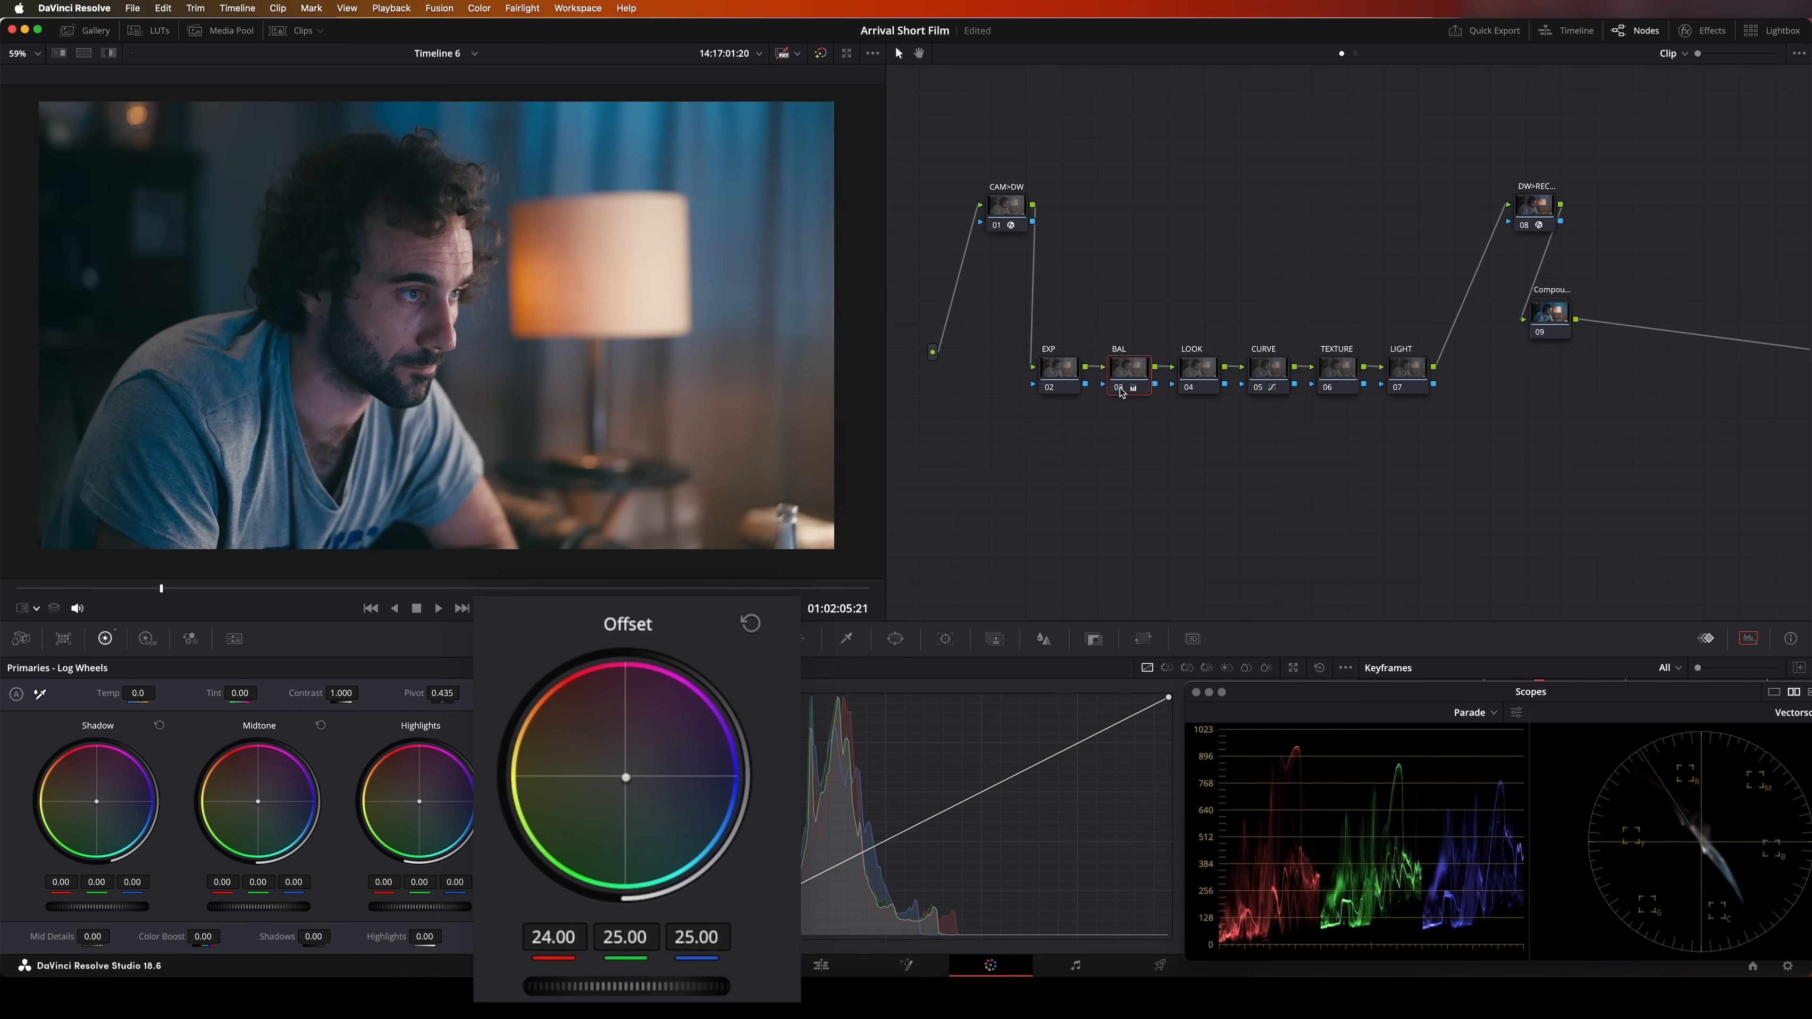
left_click(1121, 390)
left_click(1121, 390)
key("4")
key("9")
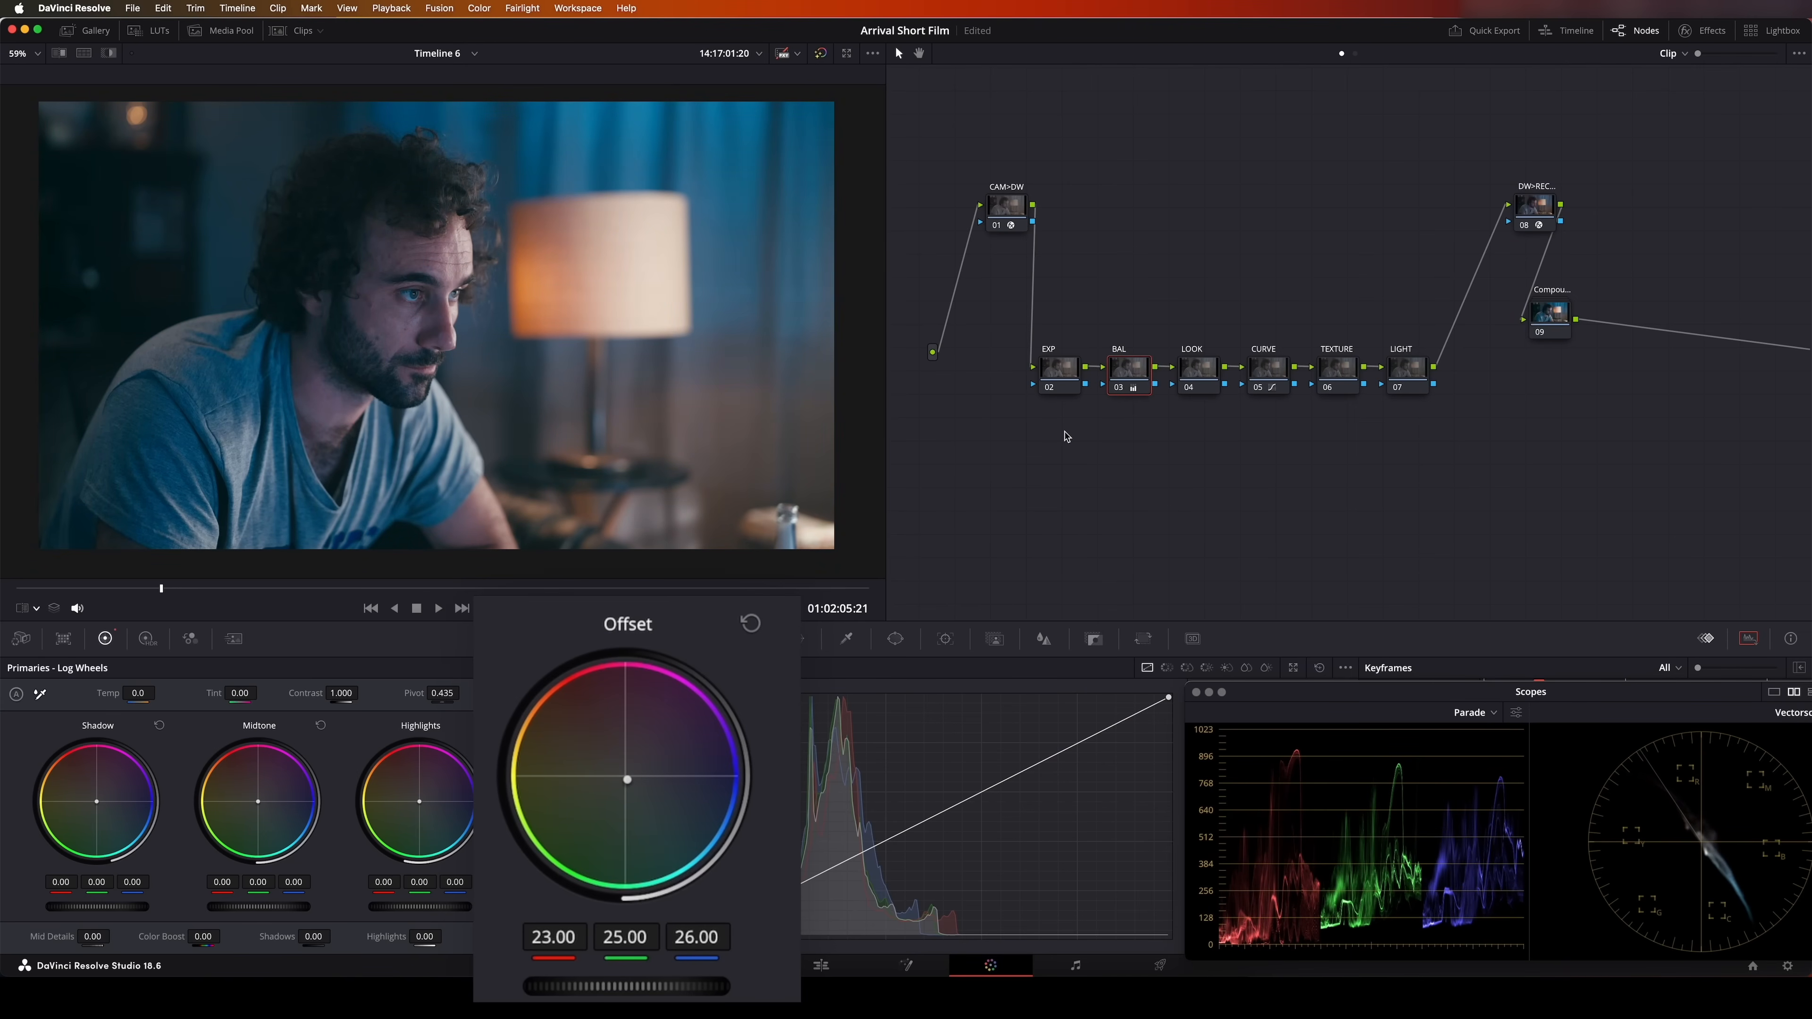
left_click(1120, 389)
left_click(1121, 389)
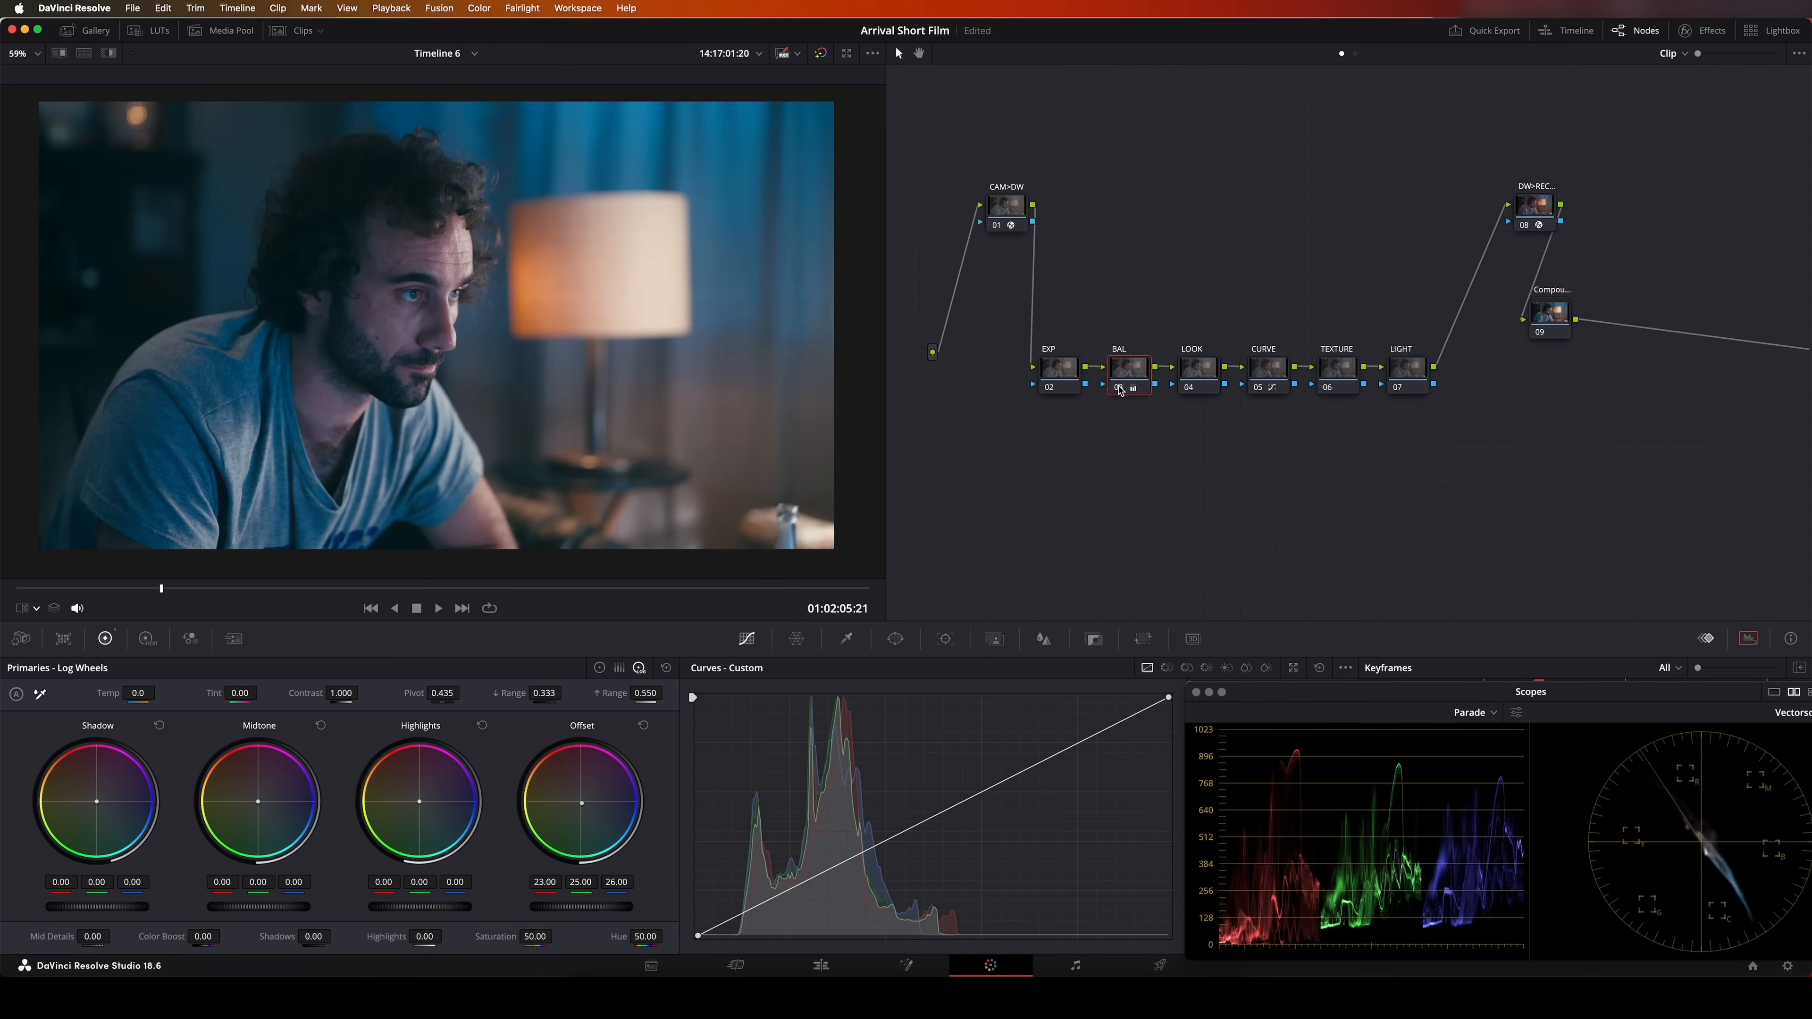
On the LOOK node, set the Shadow log wheel to red -0.01, green -0.07 and blue -0.05
left_click(1202, 378)
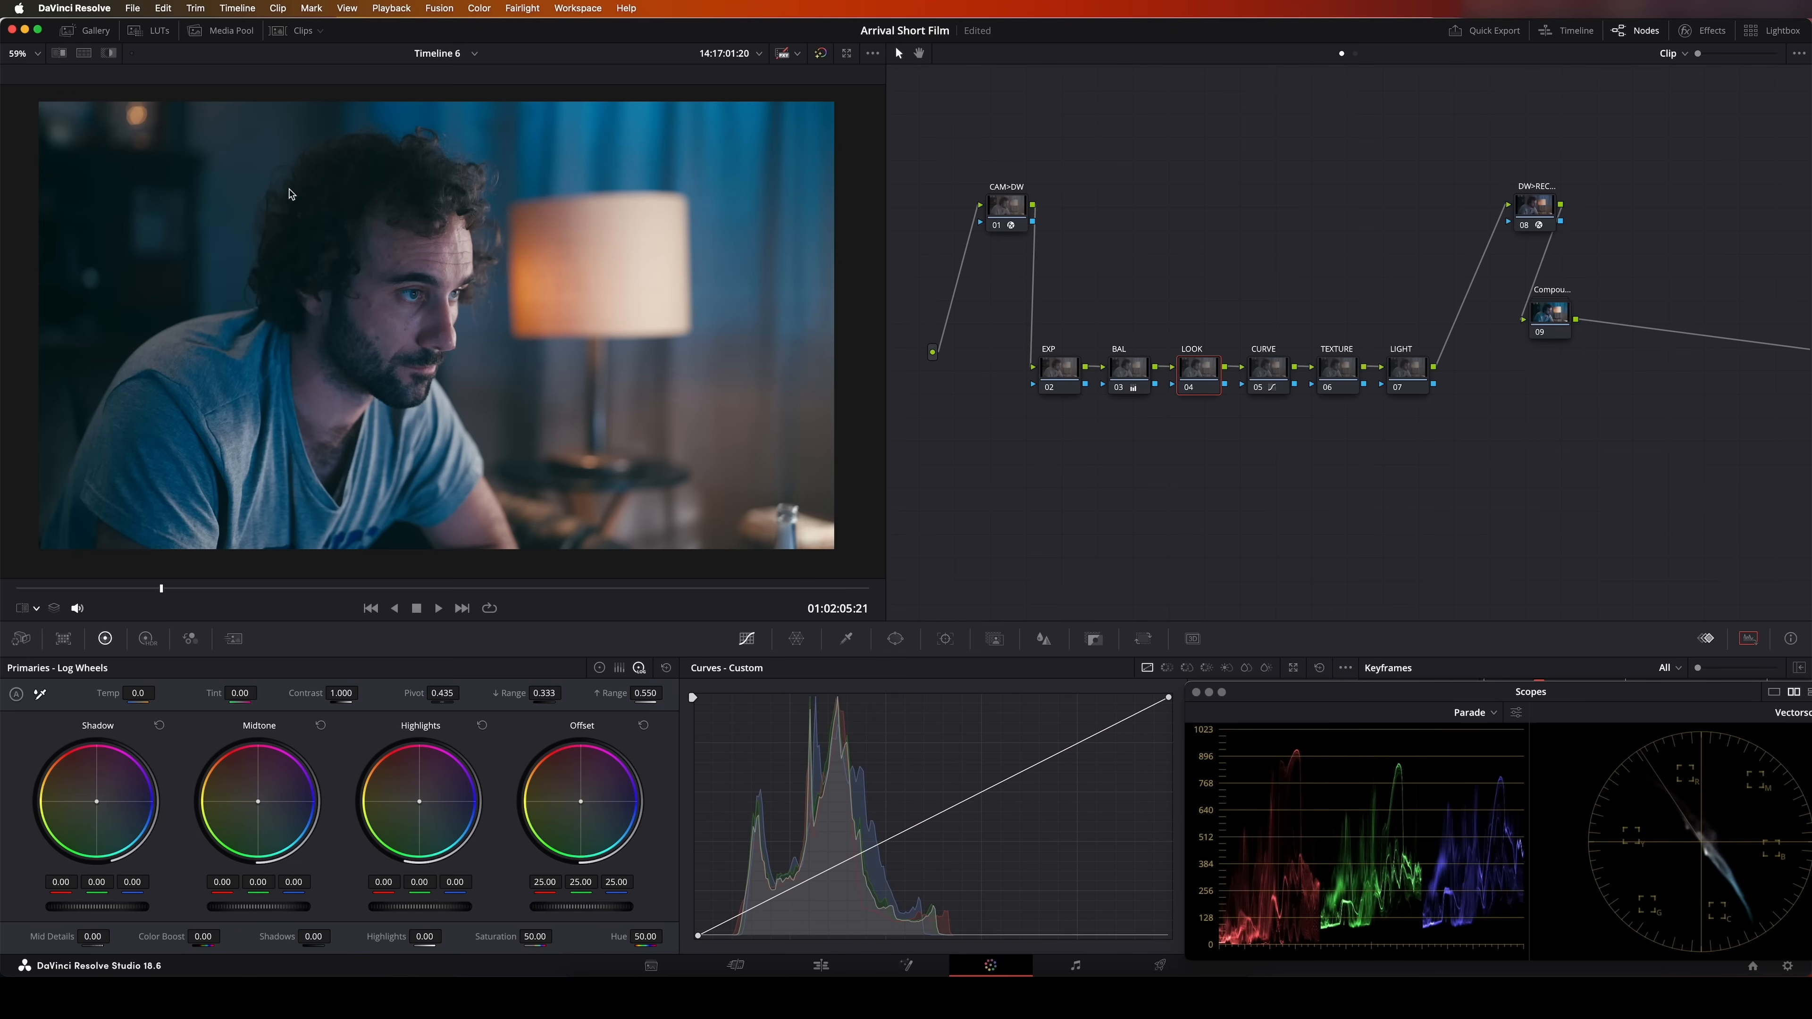
scroll(352, 203, "up", 8)
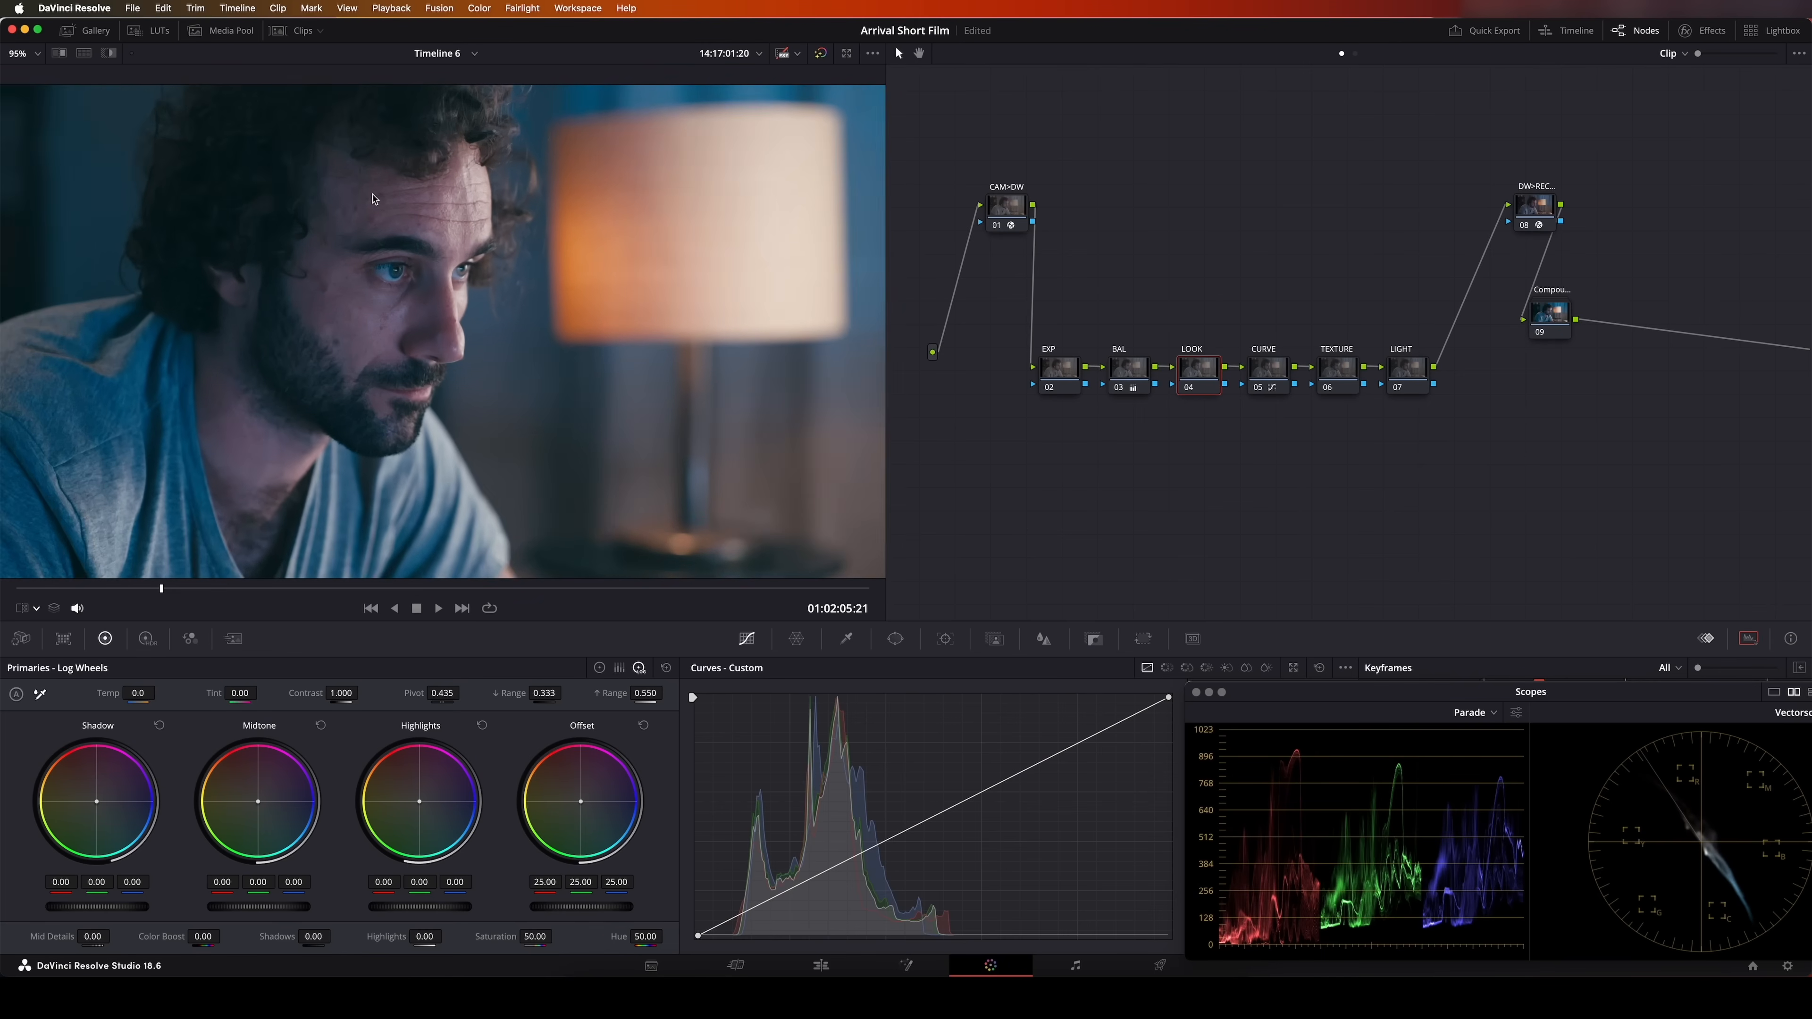
left_click_drag(348, 226, 450, 354)
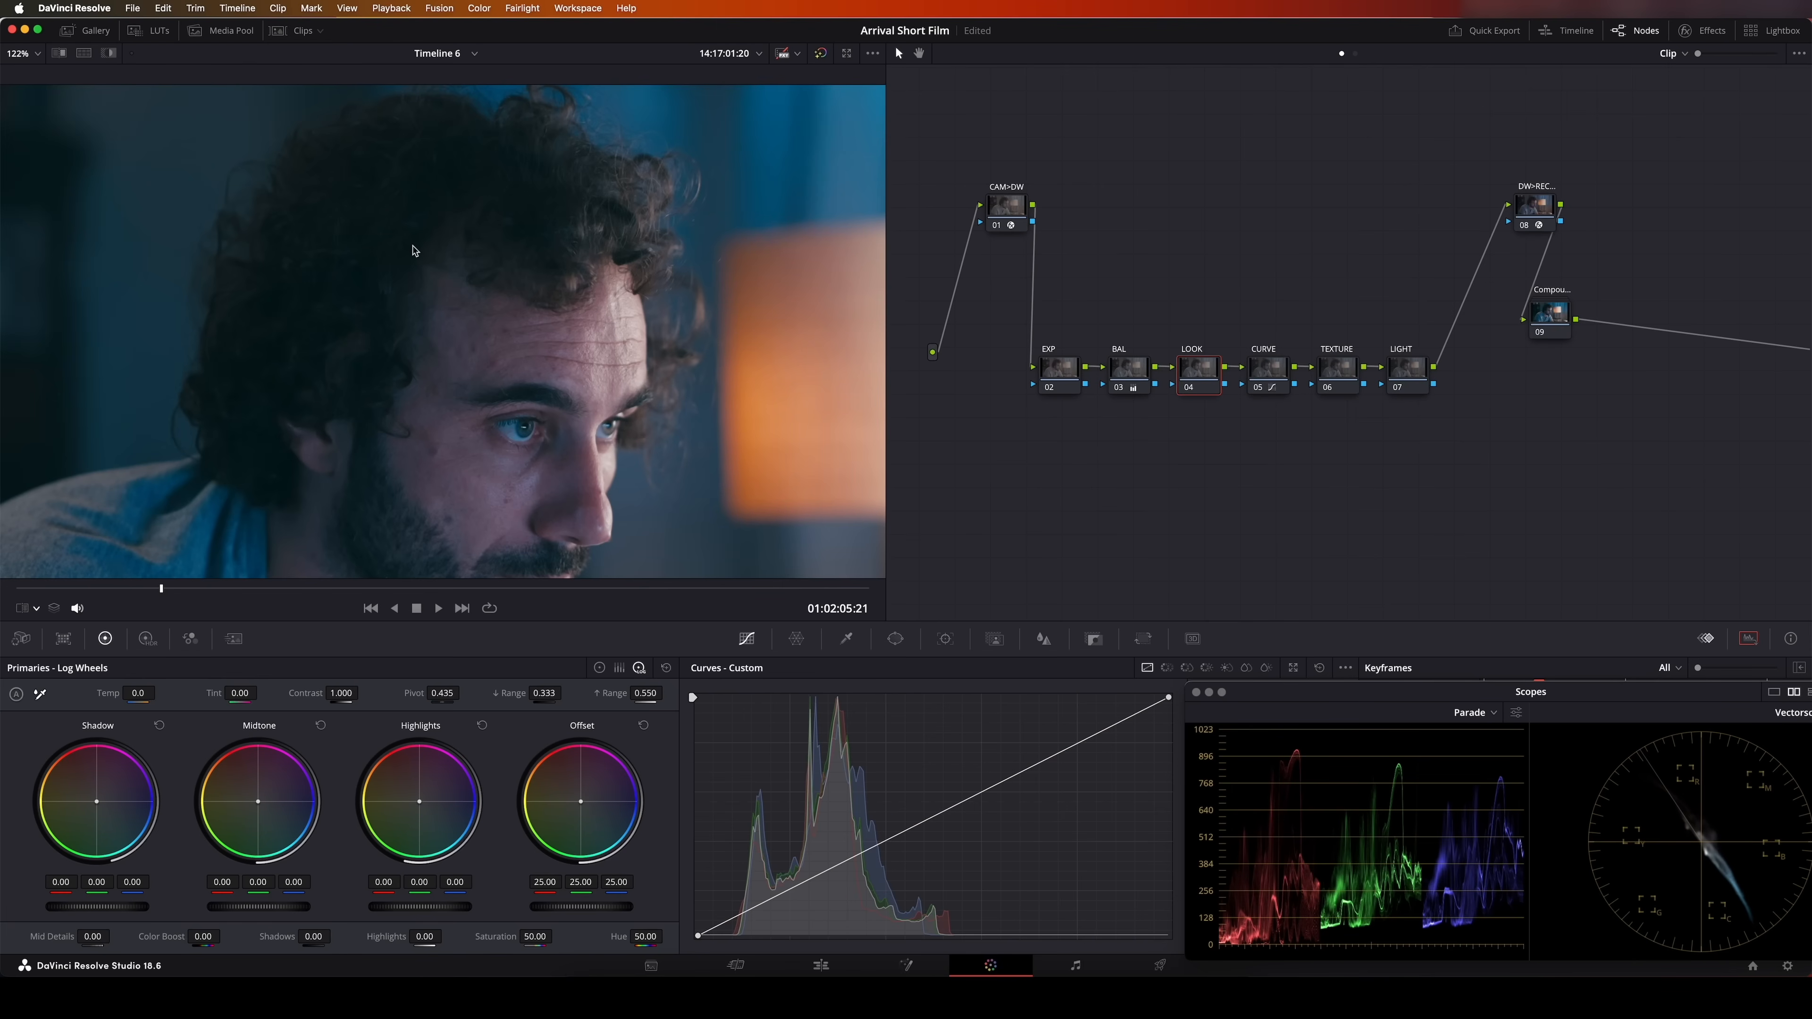
scroll(414, 404, "down", 5)
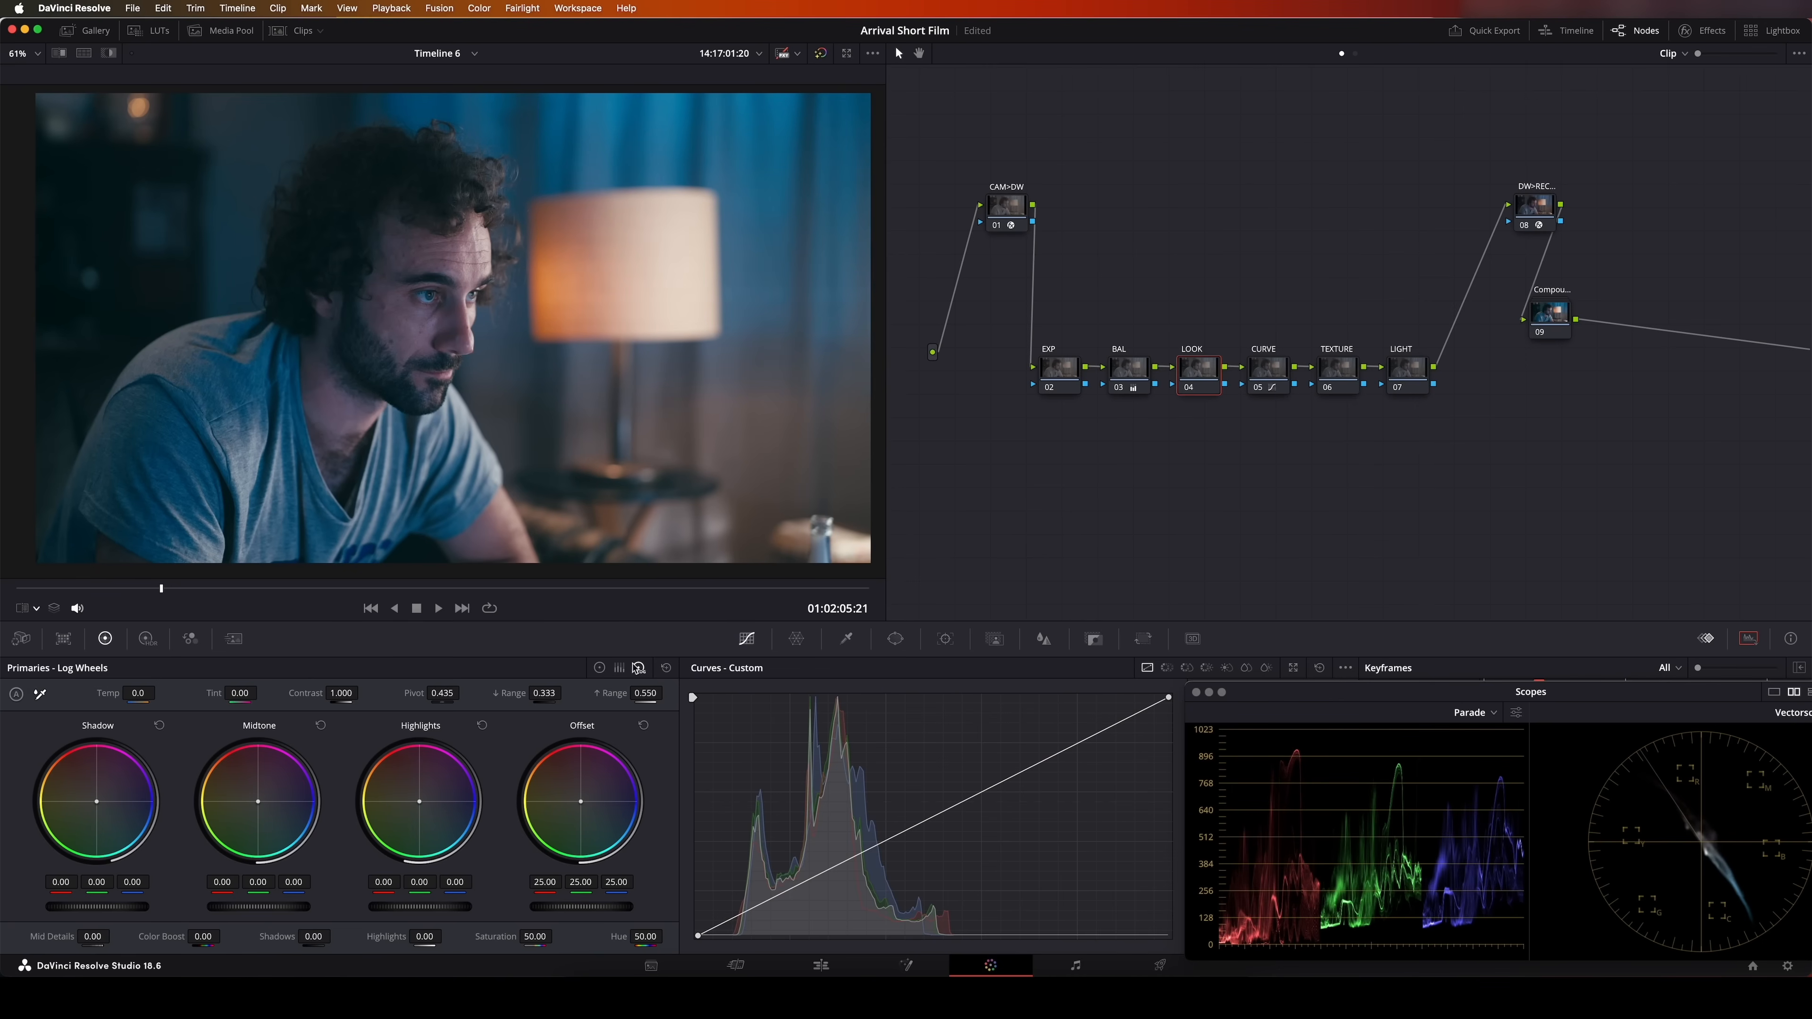
left_click_drag(132, 882, 126, 883)
left_click_drag(273, 944, 141, 950)
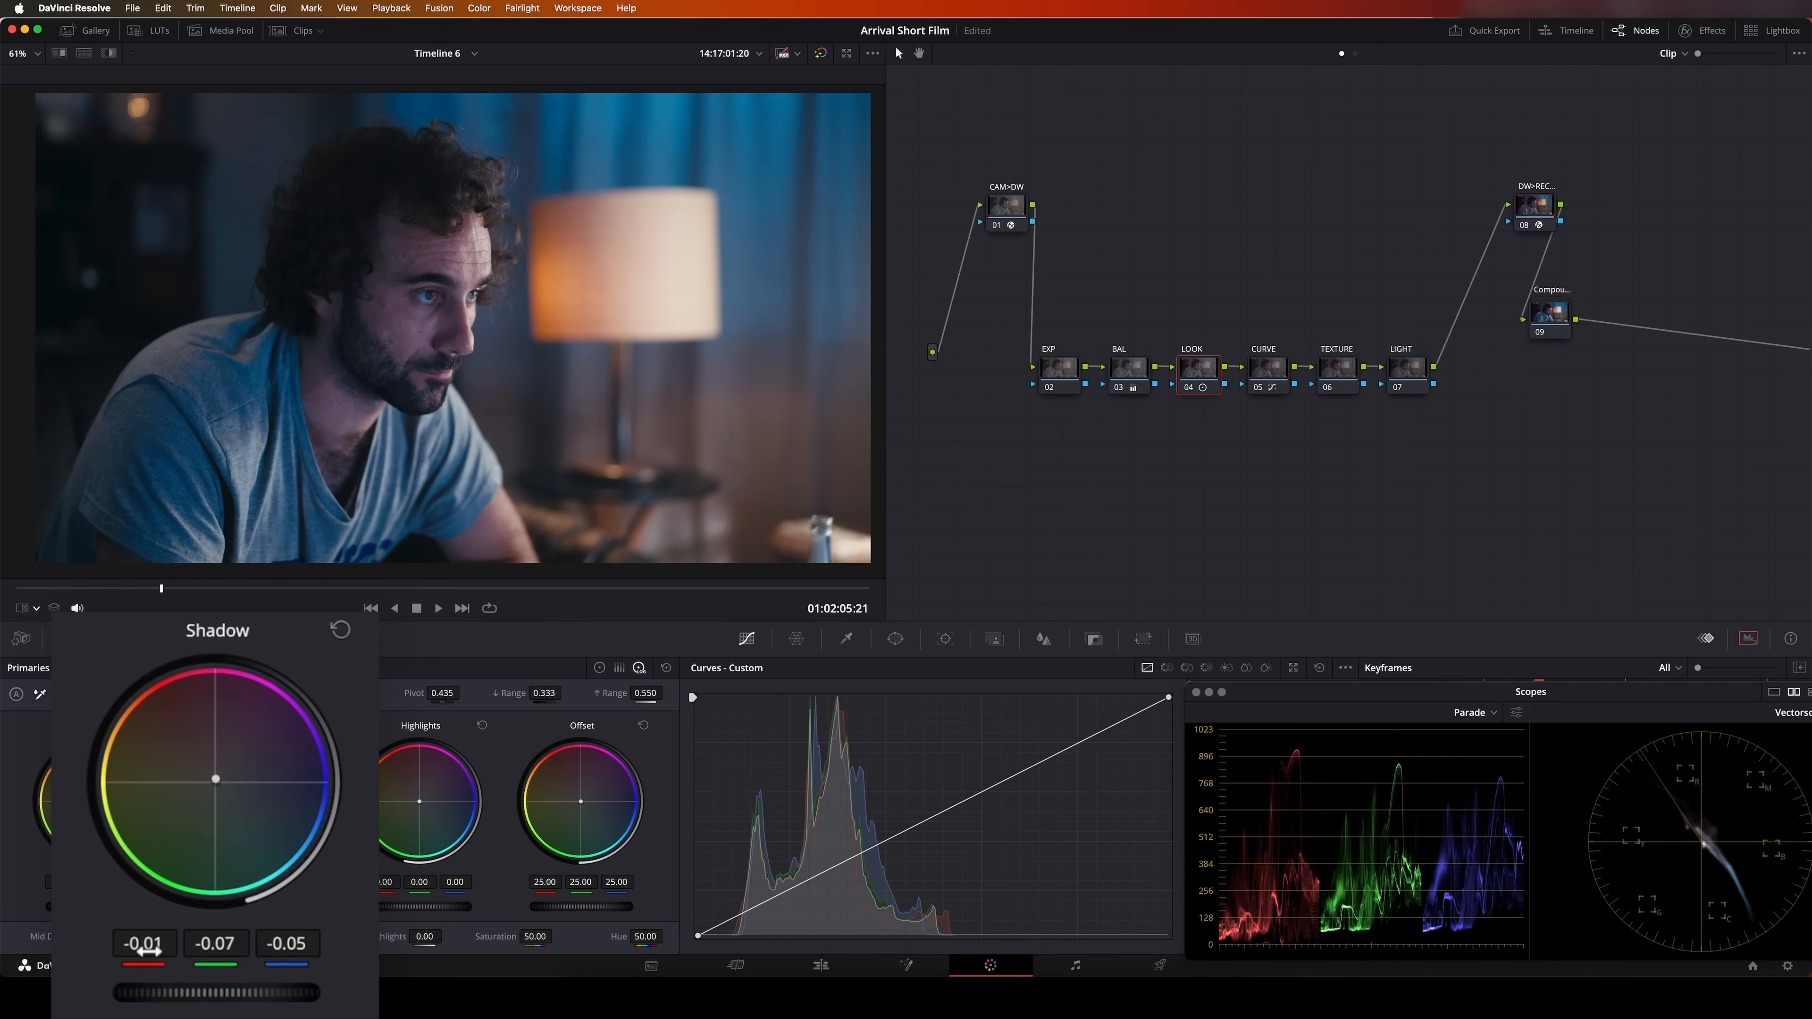
Compare the shot with the LOOK node disabled and enabled to judge the shadow tint
left_click(1189, 388)
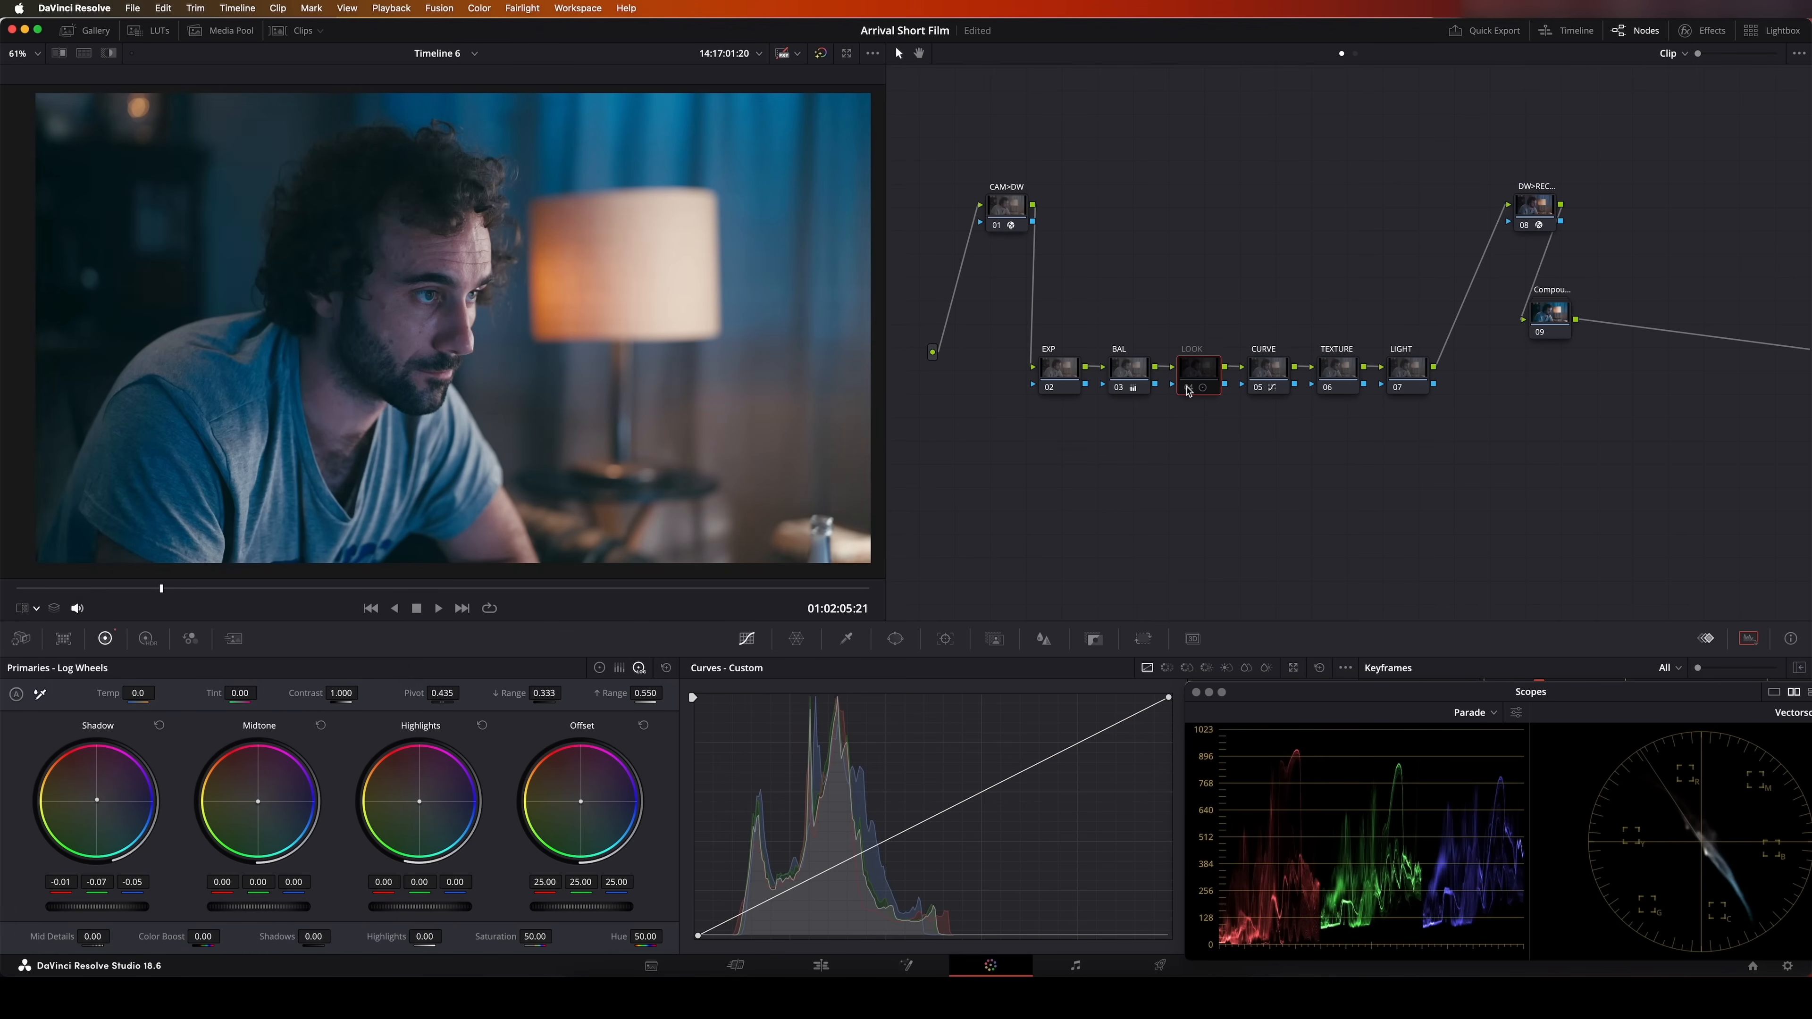
left_click(1189, 388)
left_click(1189, 387)
left_click(1189, 387)
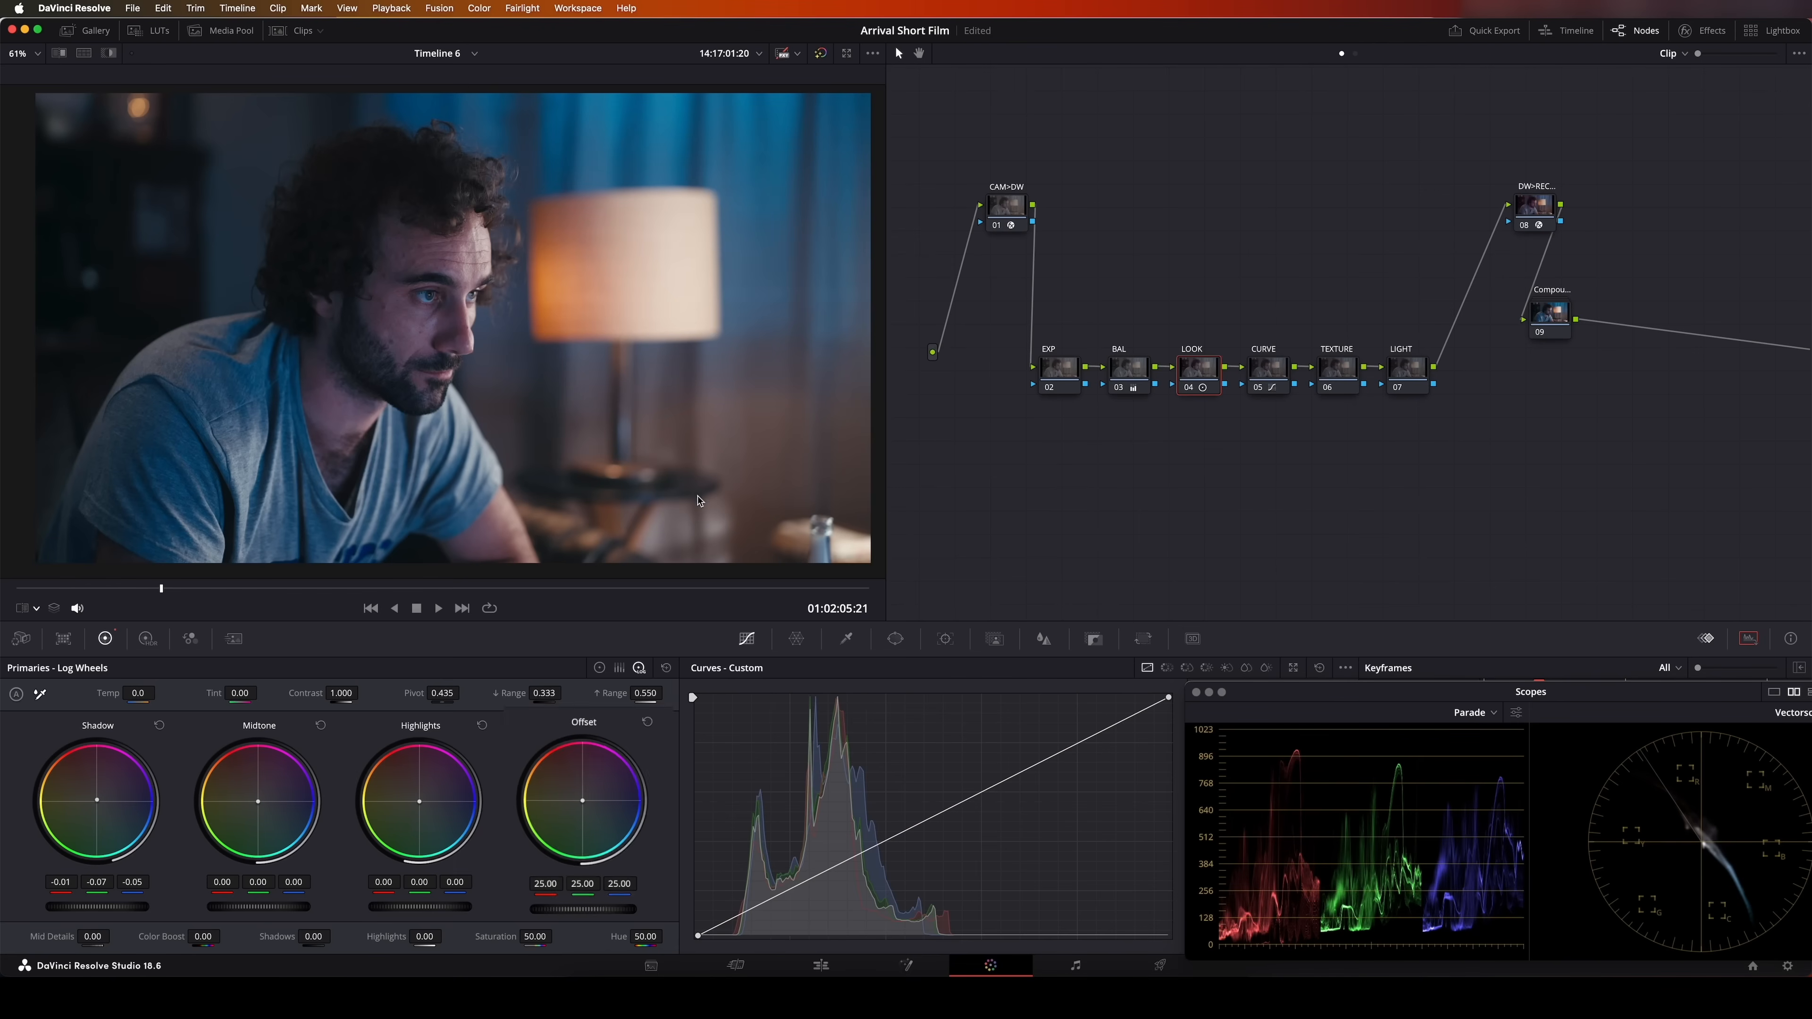
Set the LOOK node's green offset to 25.96 and compare the shot with the node disabled and enabled
left_click_drag(626, 937, 641, 937)
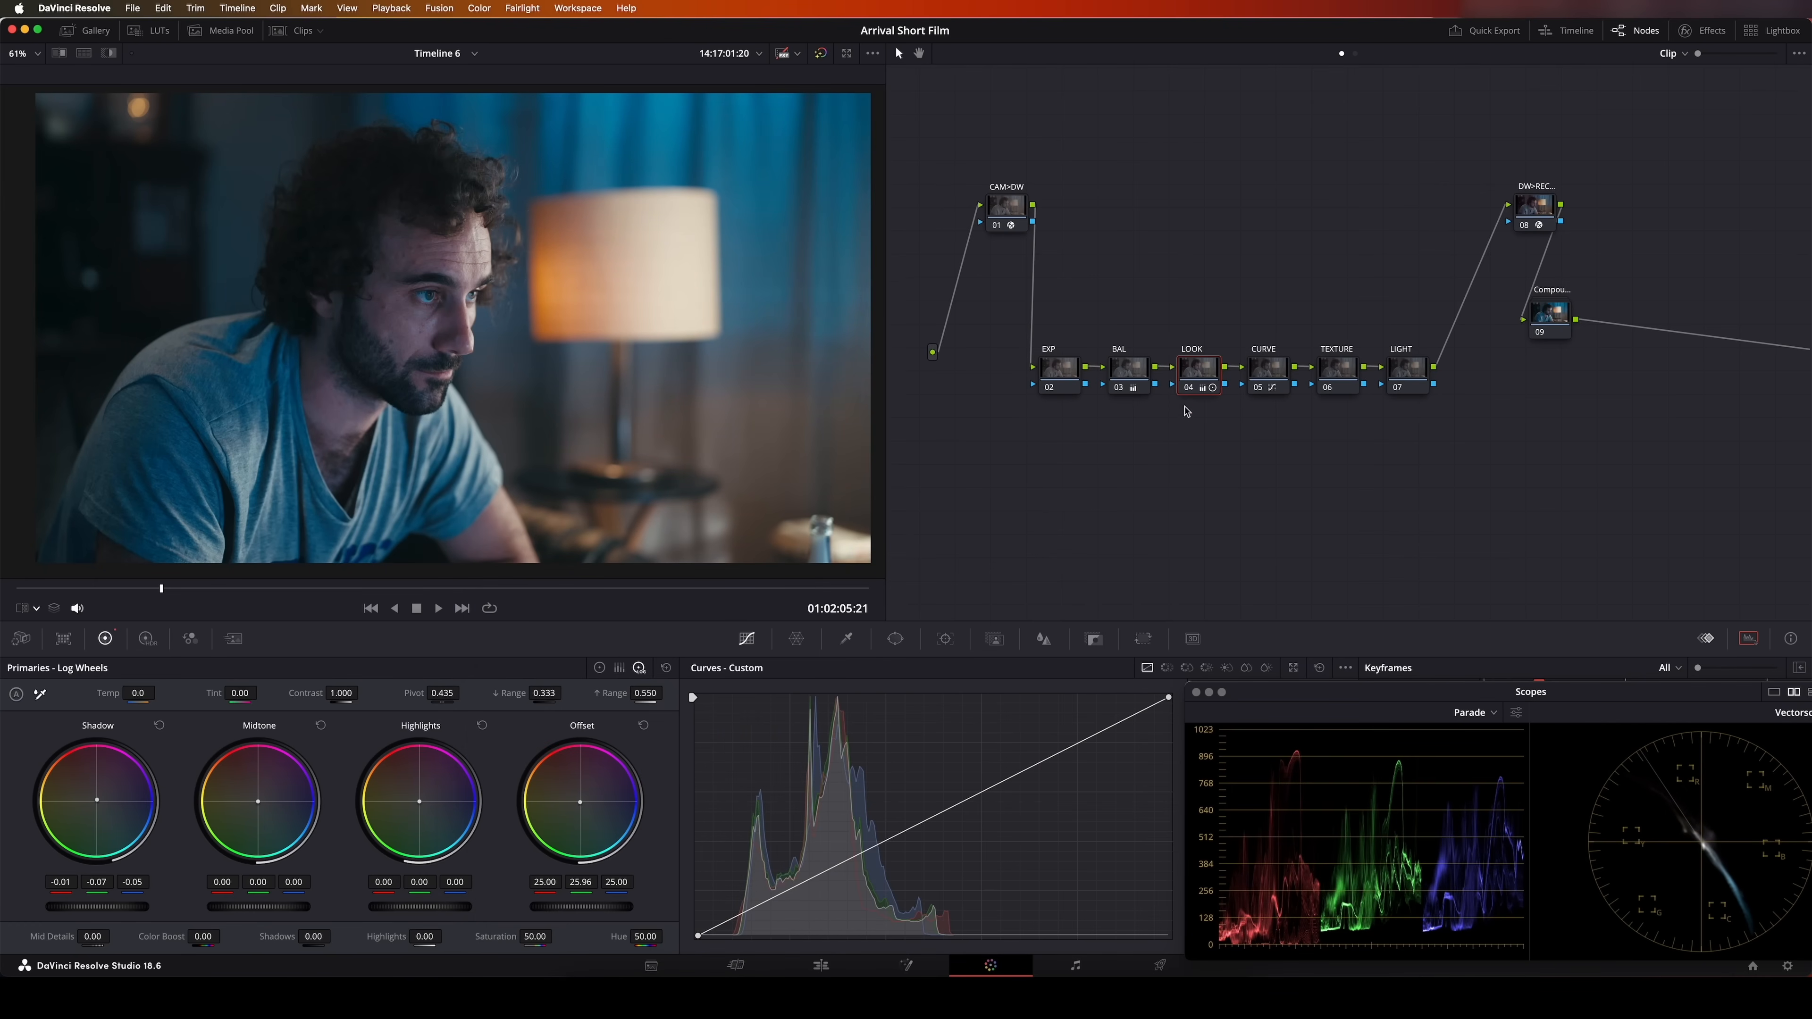
left_click(1187, 390)
left_click(1188, 390)
left_click(1187, 389)
left_click(1188, 390)
left_click(1188, 389)
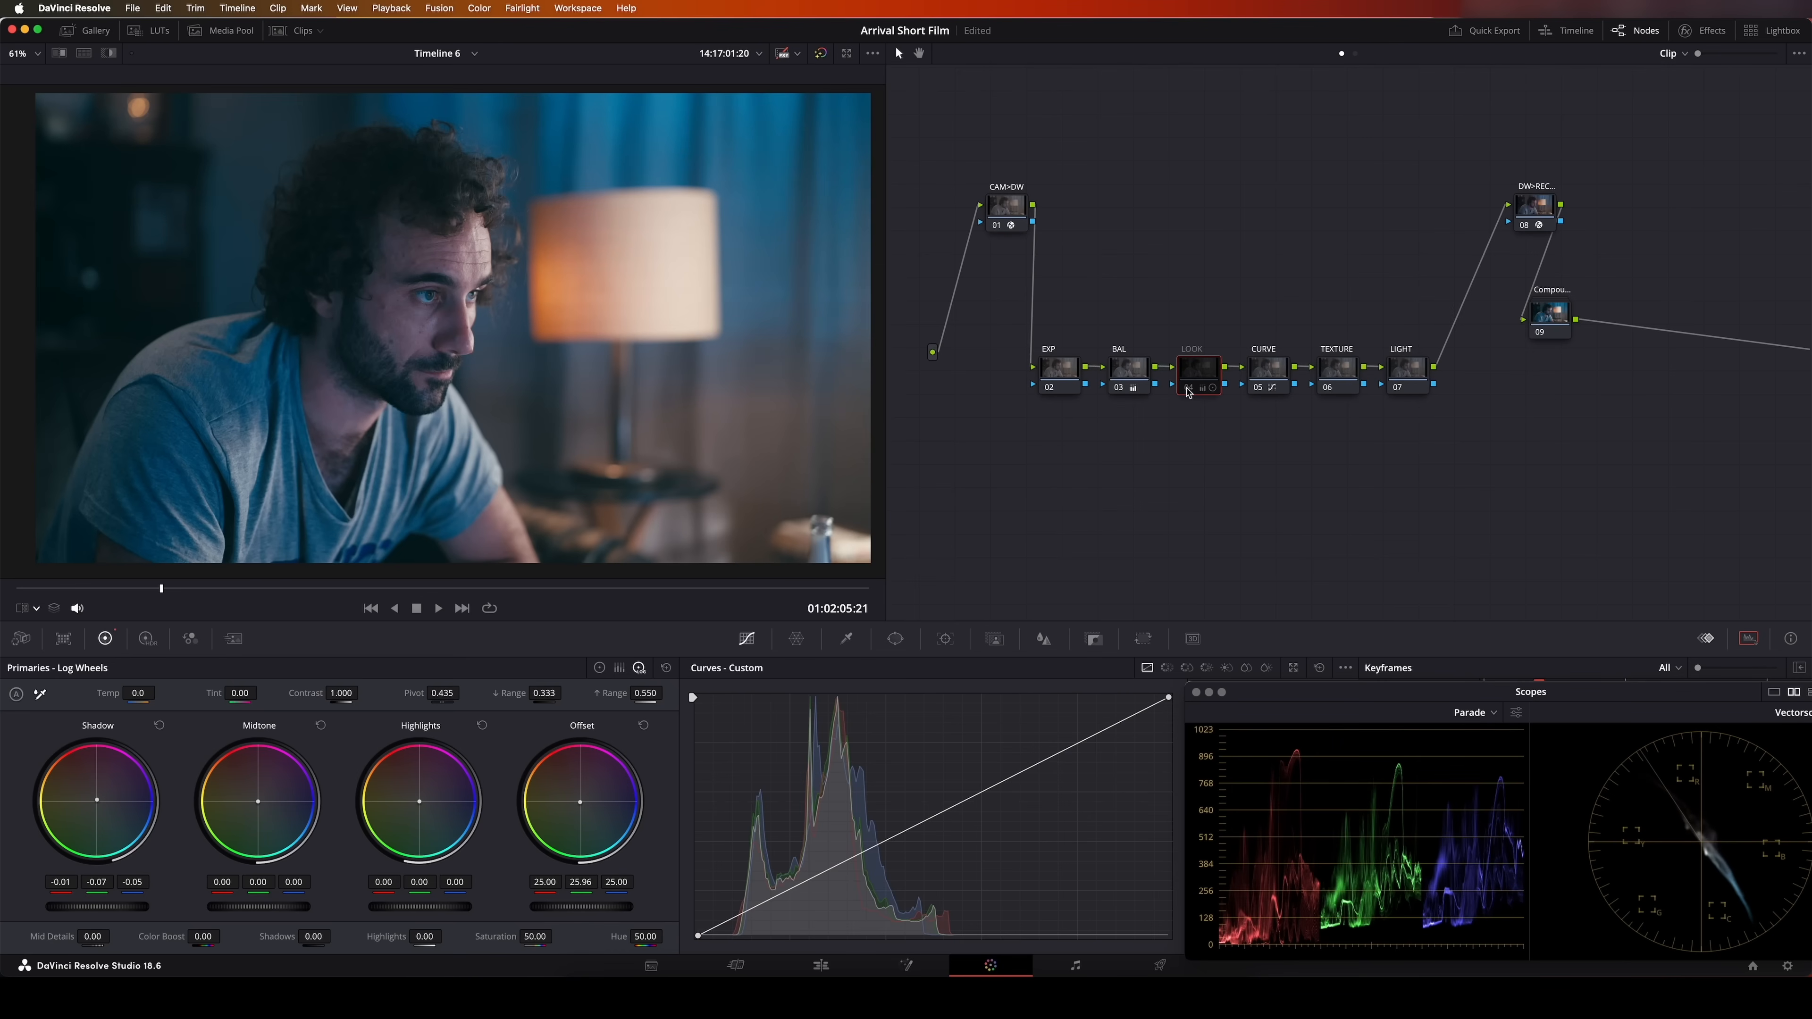
left_click(1187, 390)
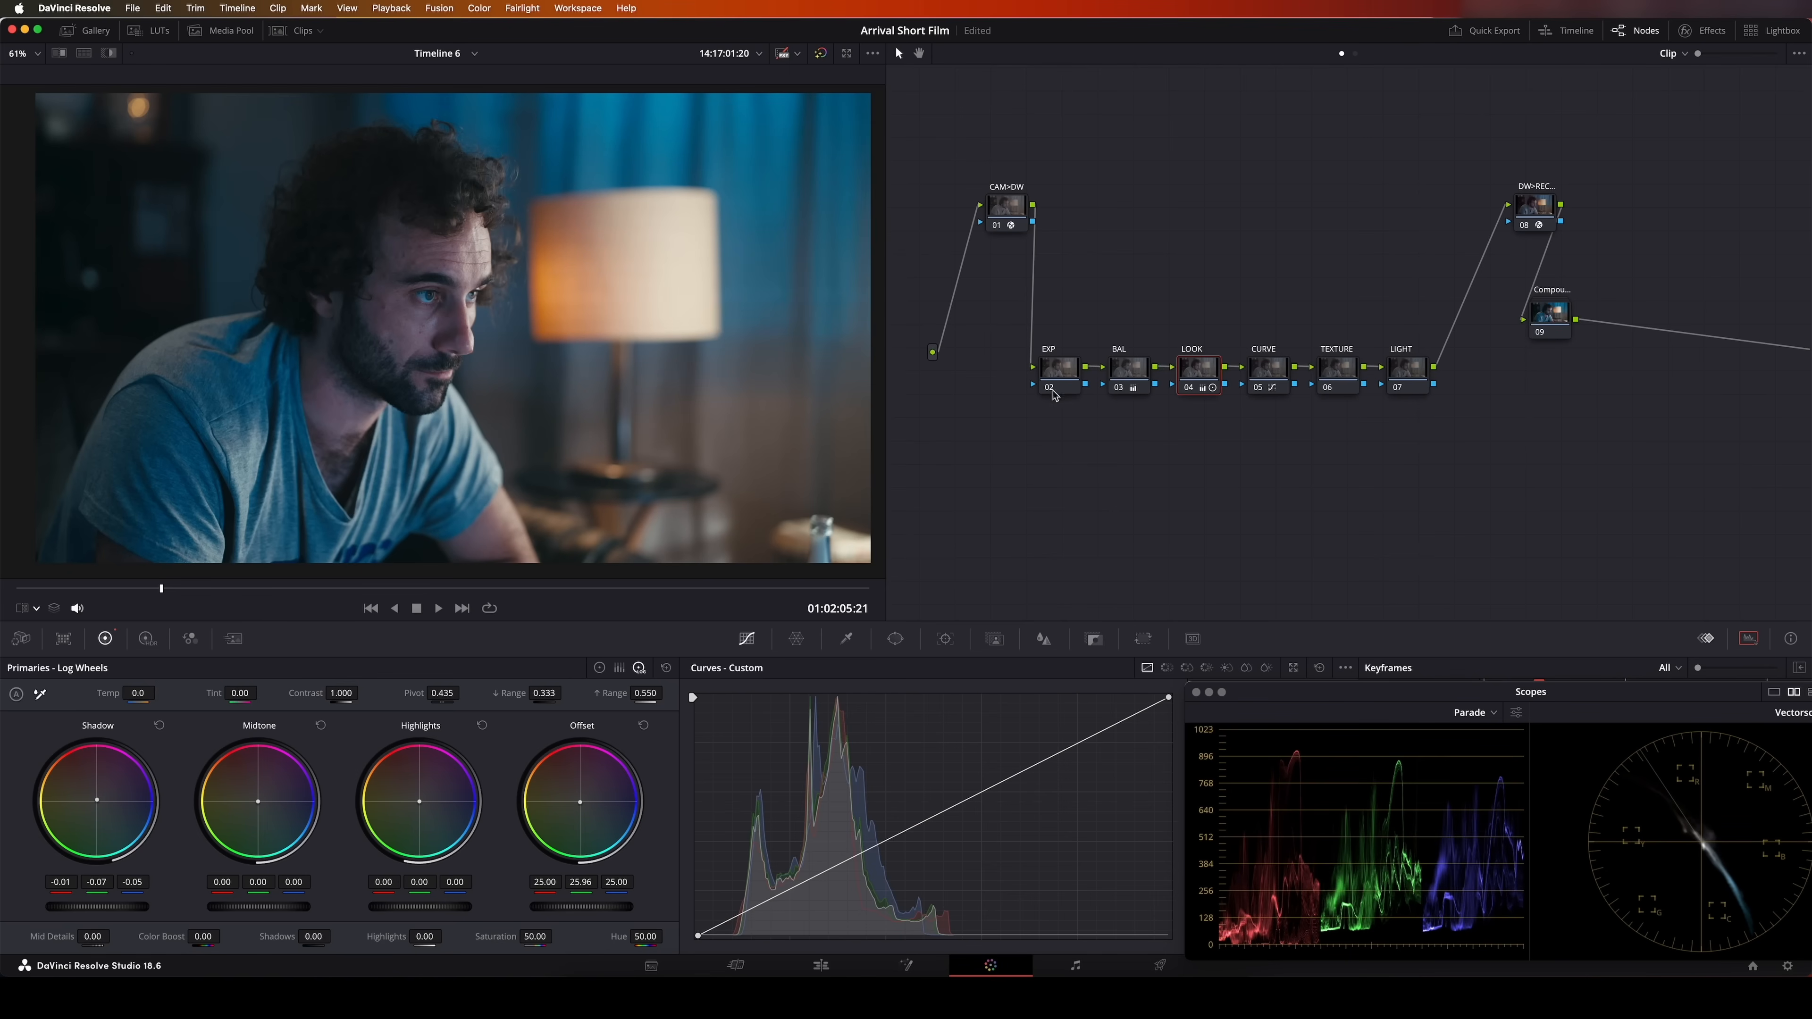
On the EXP node, preview the Dark, Shadow and Light zone ranges of the High Dynamic Range wheels
left_click(1062, 379)
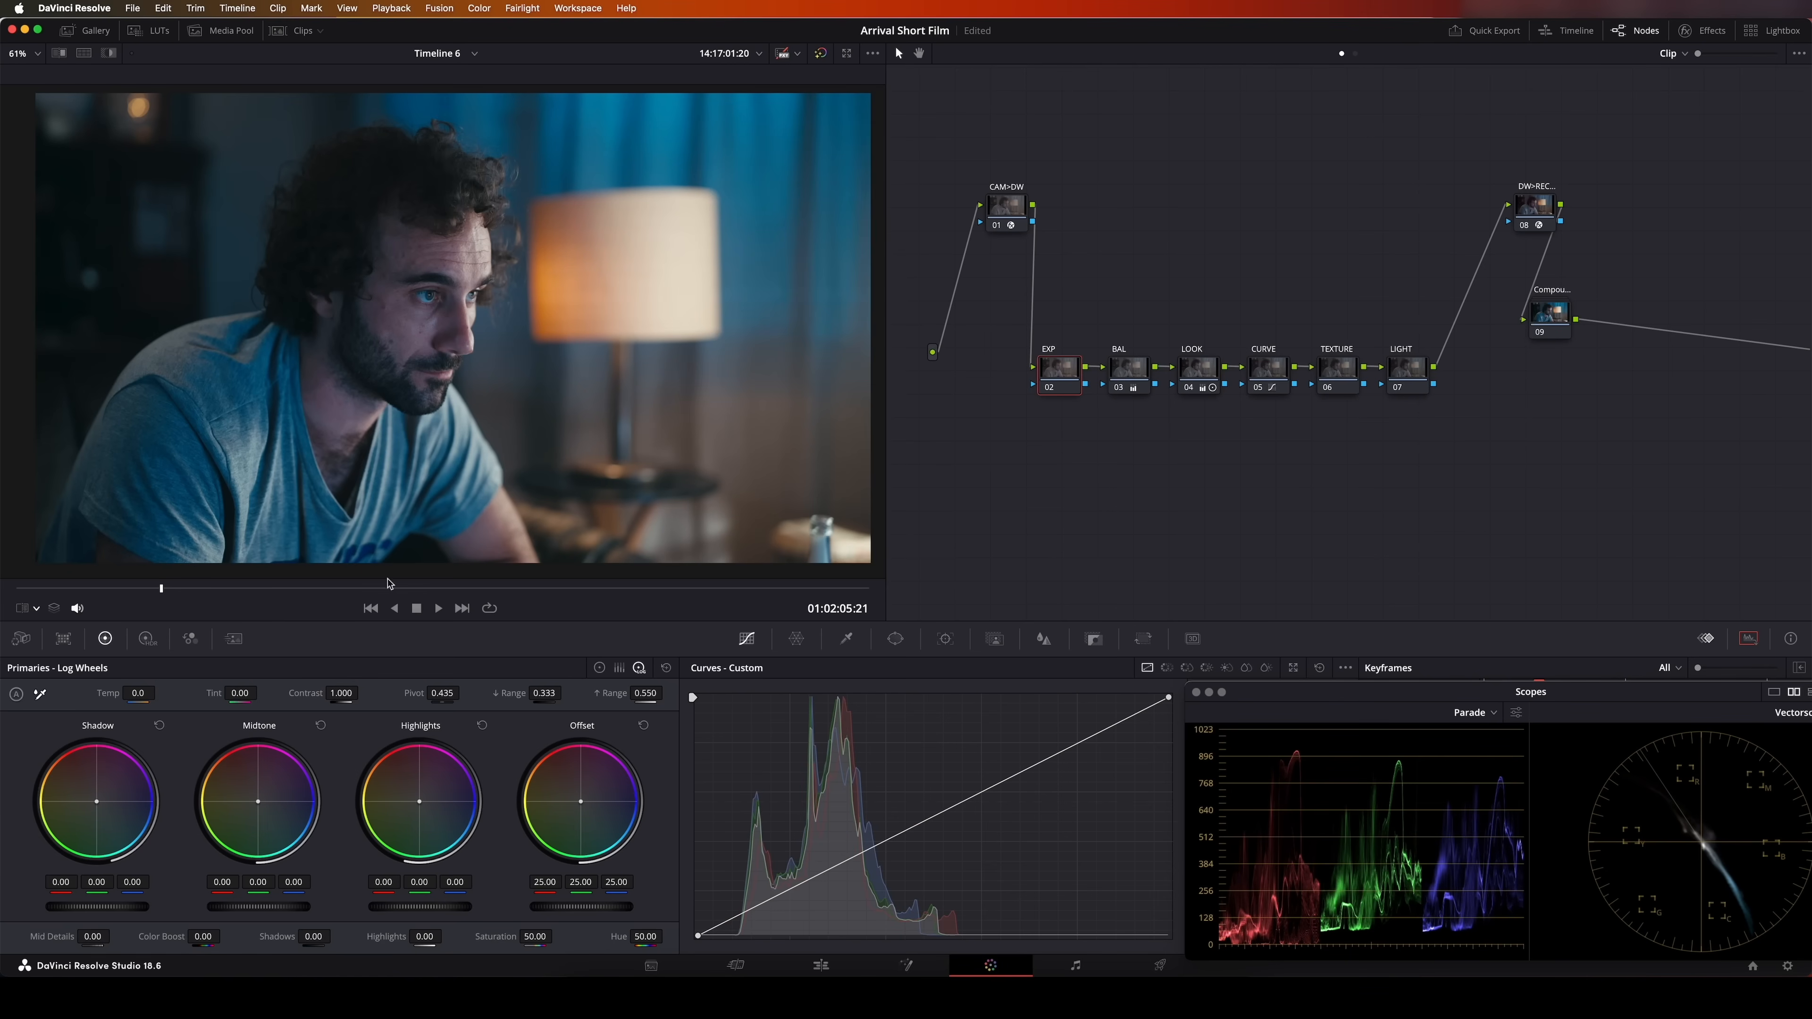
left_click(146, 646)
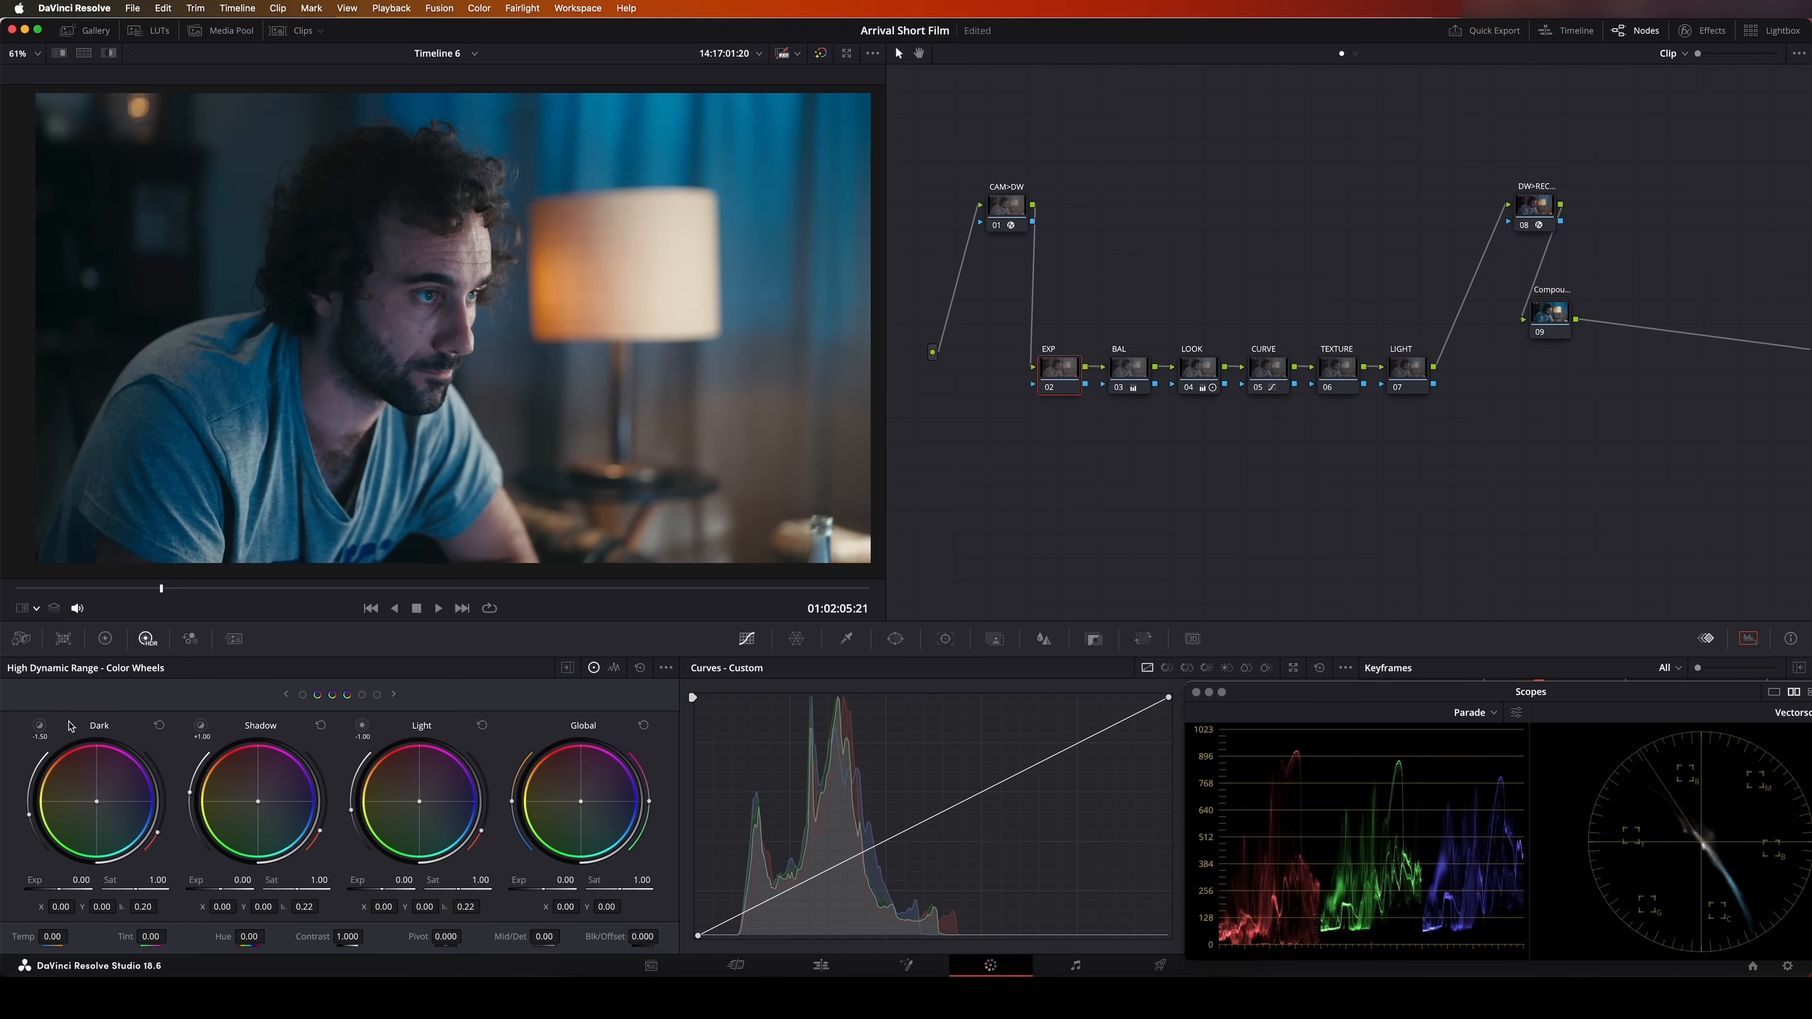
left_click(39, 727)
left_click(198, 726)
left_click(361, 725)
Lower the Dark zone's exposure to -1.05 on the EXP node, checking its range and the reference still
left_click_drag(61, 886, 29, 885)
left_click(40, 727)
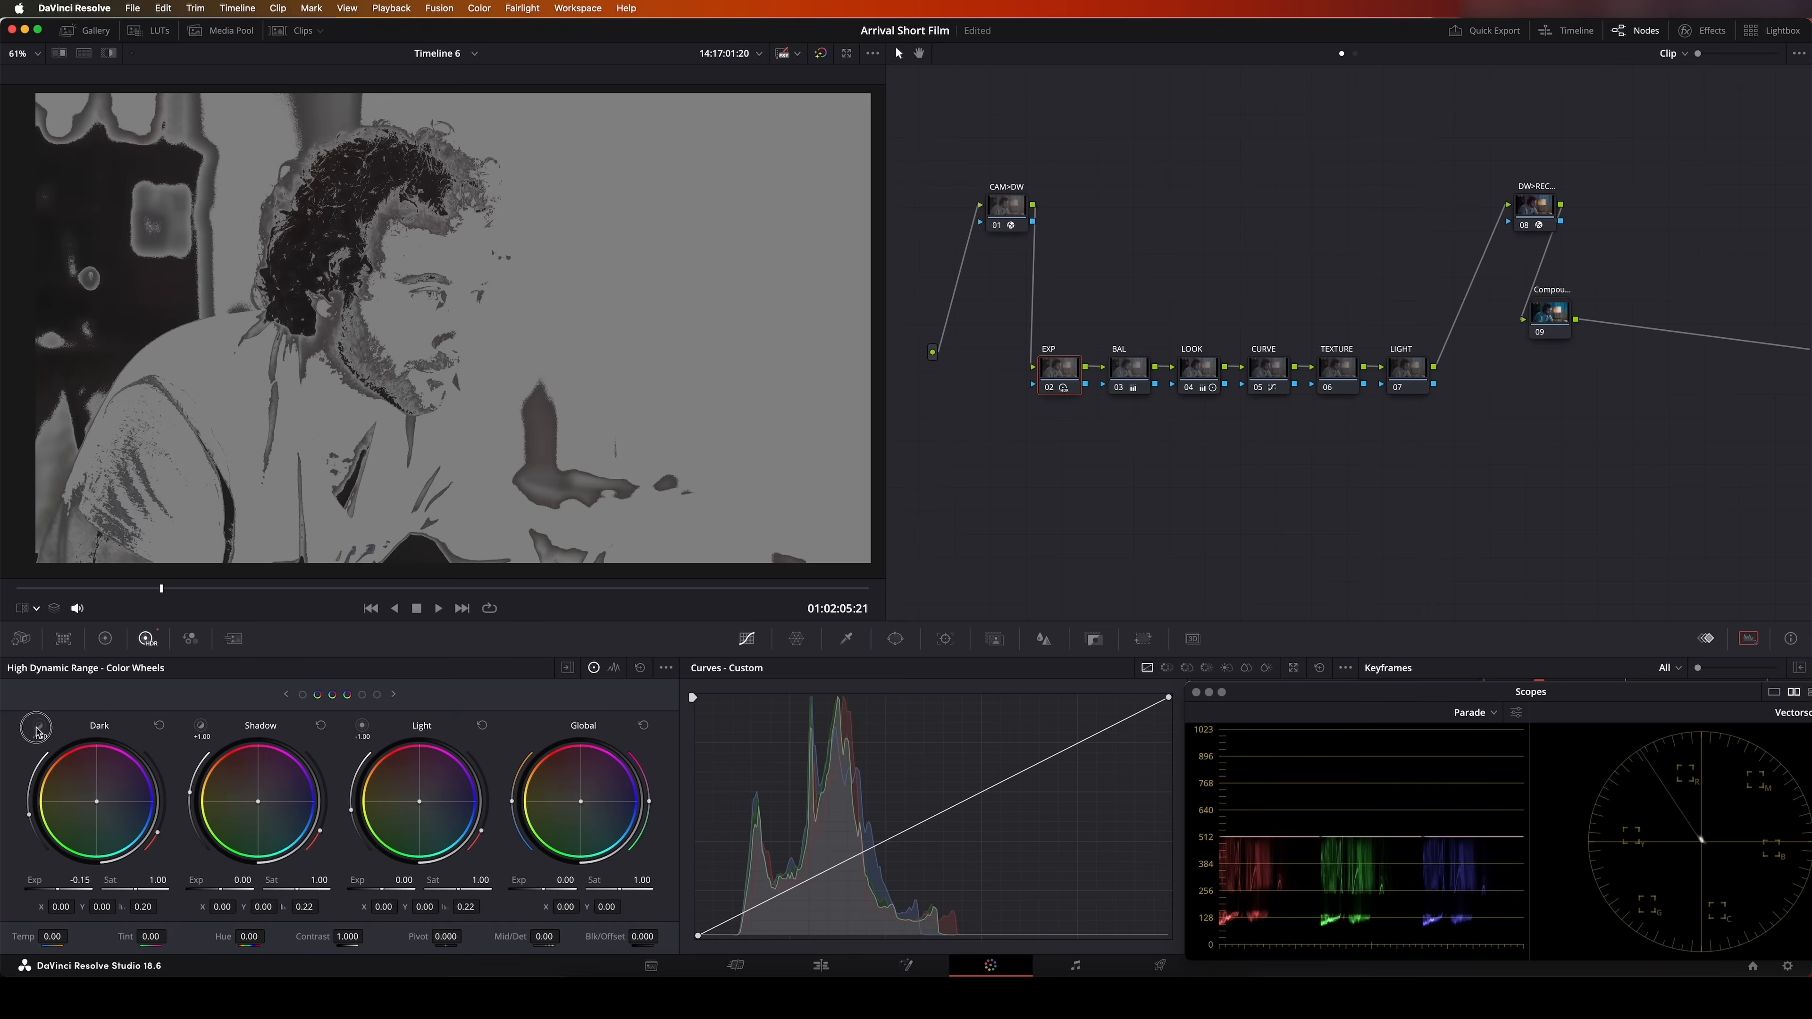
left_click(60, 53)
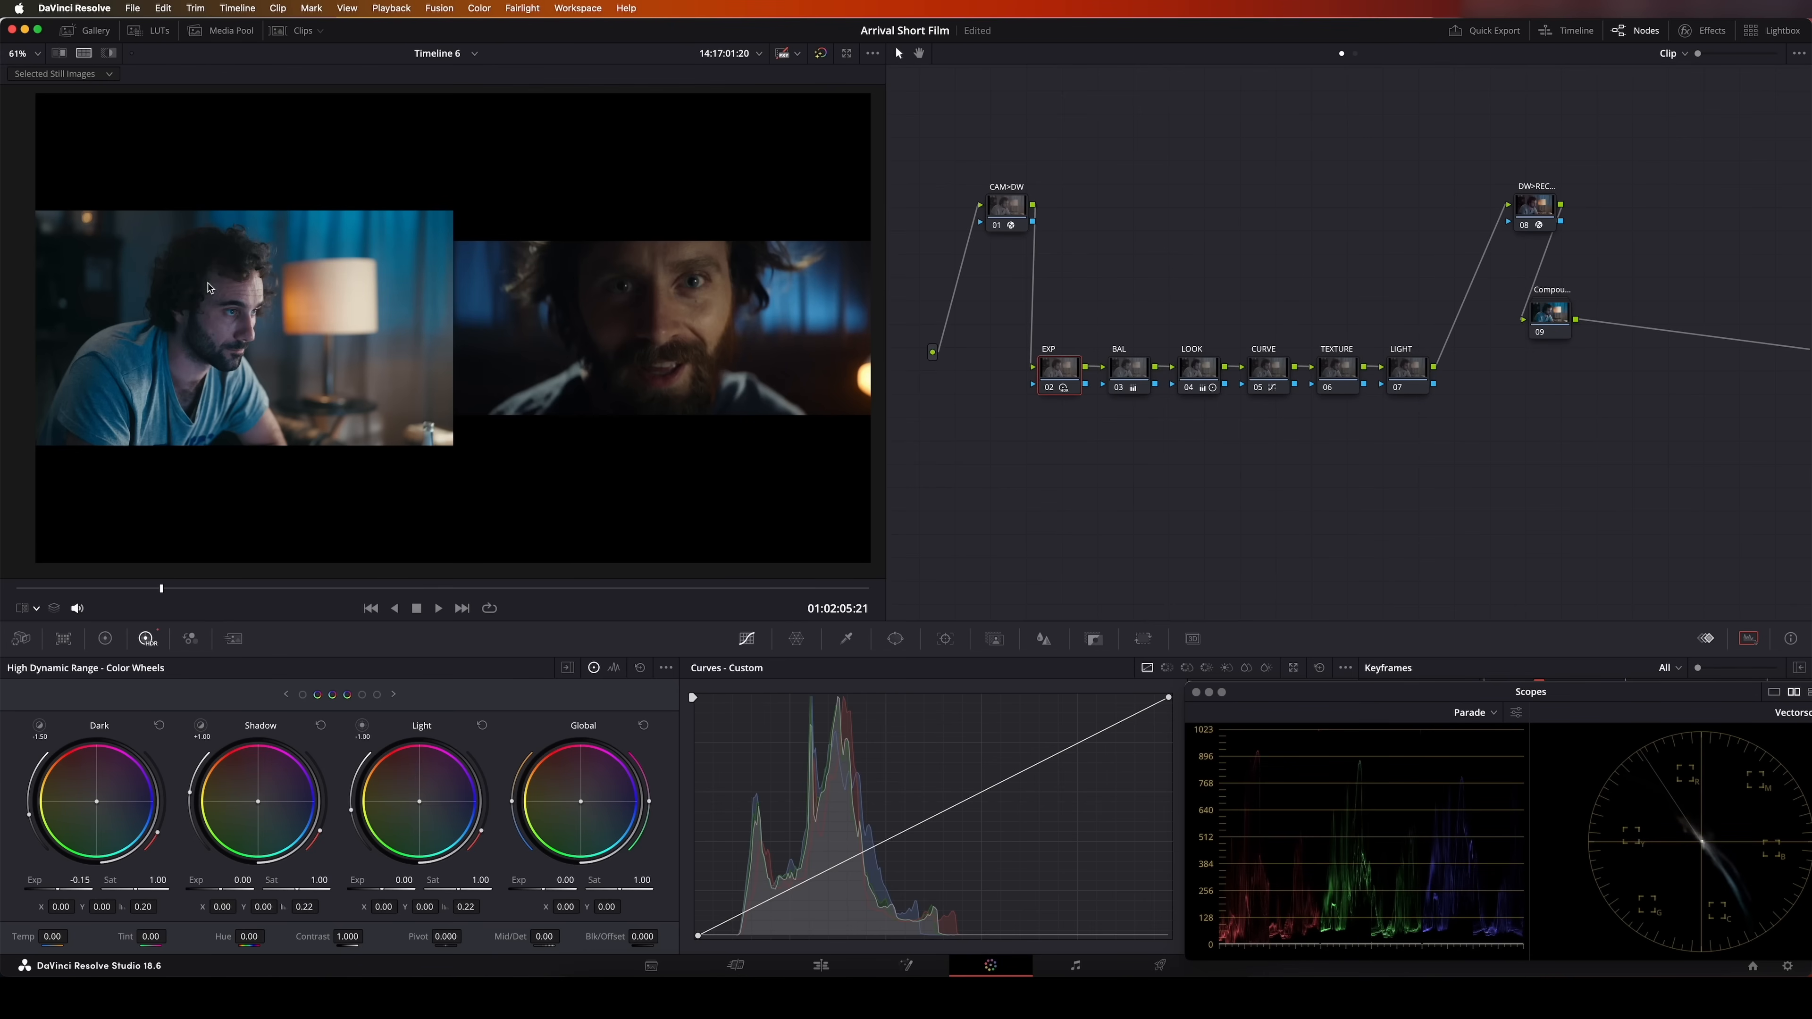
left_click(83, 53)
left_click_drag(80, 878, 34, 876)
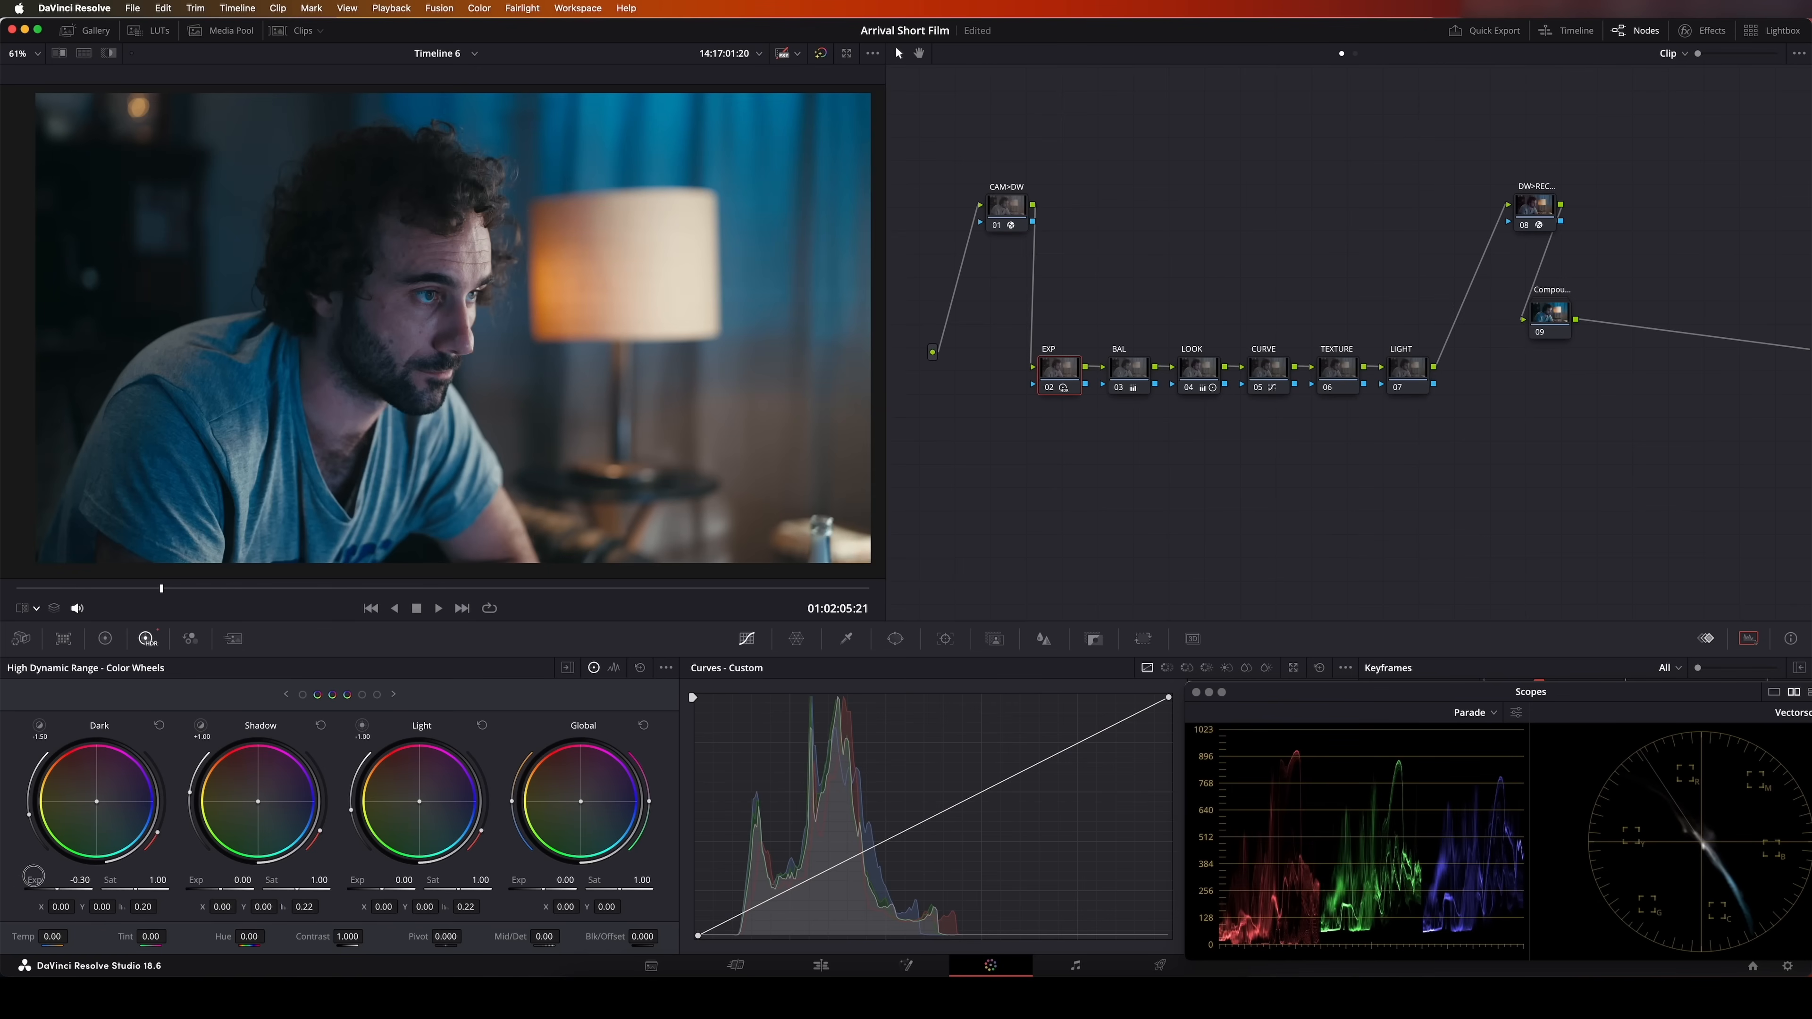
left_click_drag(728, 514, 706, 515)
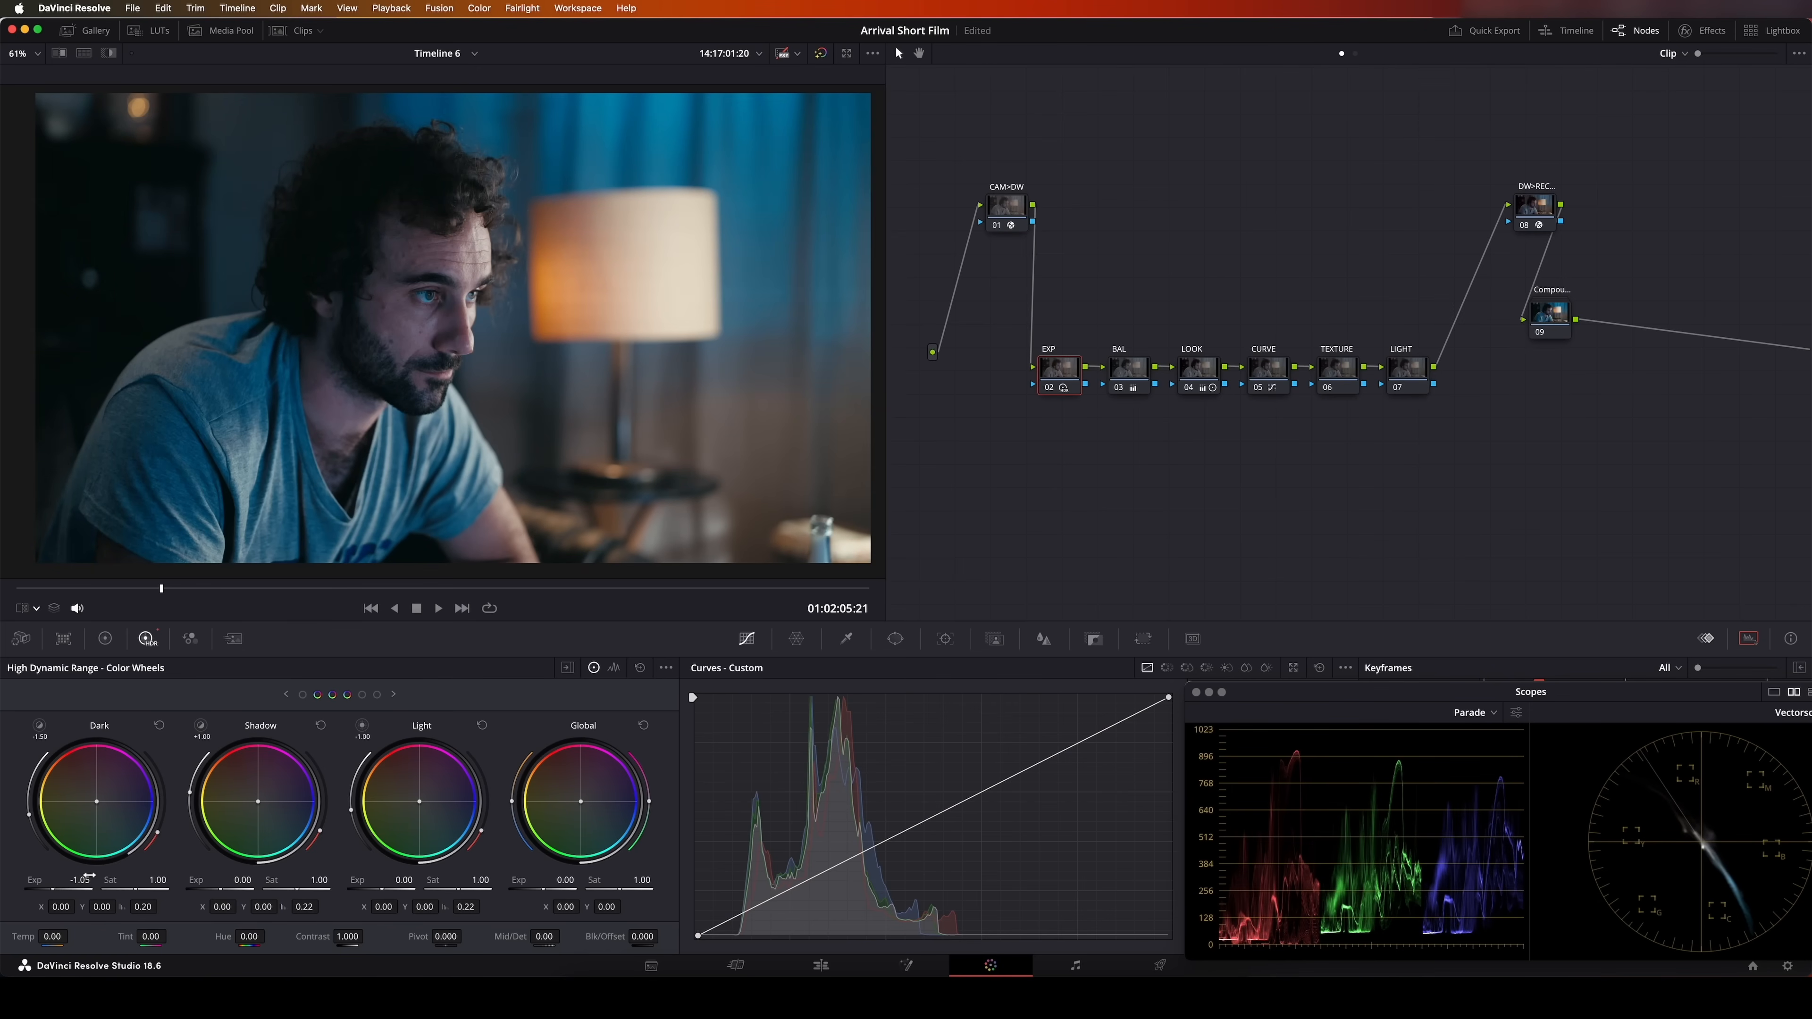
Set the Shadow zone's exposure to -0.43 and the Light zone's exposure to -0.82 on the EXP node
left_click_drag(232, 880, 111, 880)
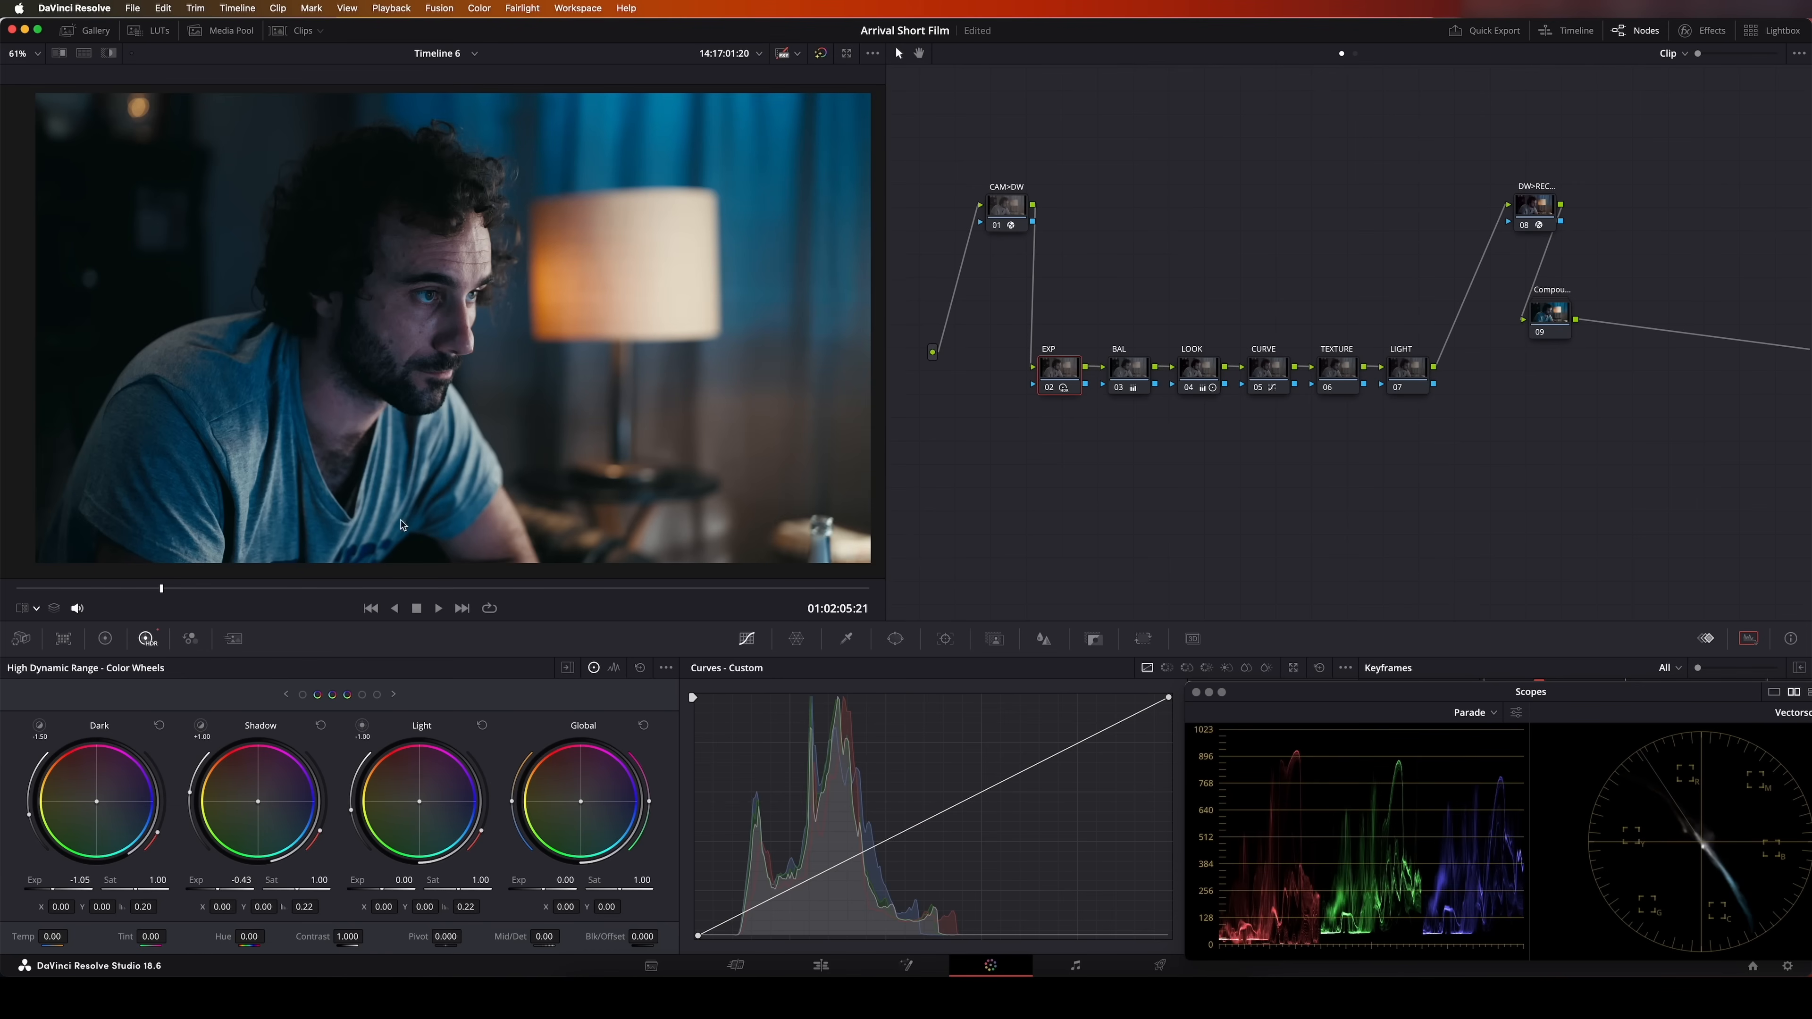
left_click_drag(362, 724, 367, 725)
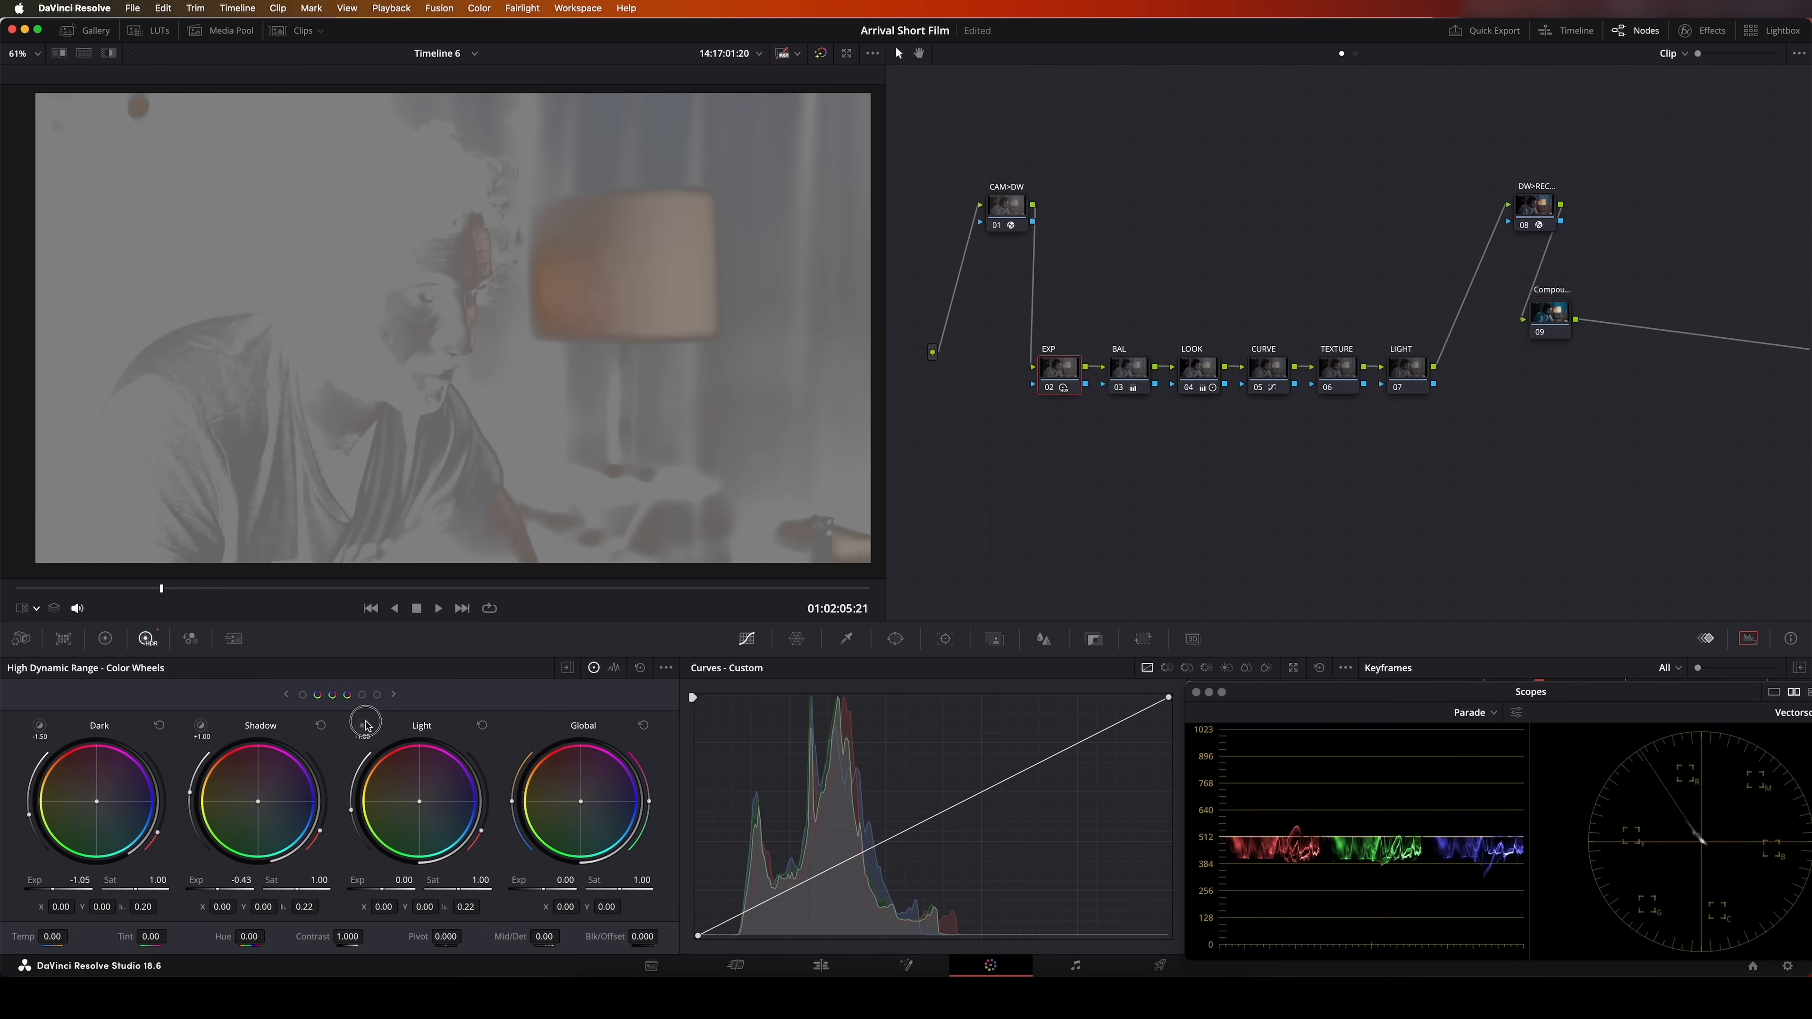
left_click_drag(389, 882, 154, 881)
Compare the shot with the EXP node disabled and enabled
left_click(1048, 388)
left_click(1048, 388)
left_click(1048, 388)
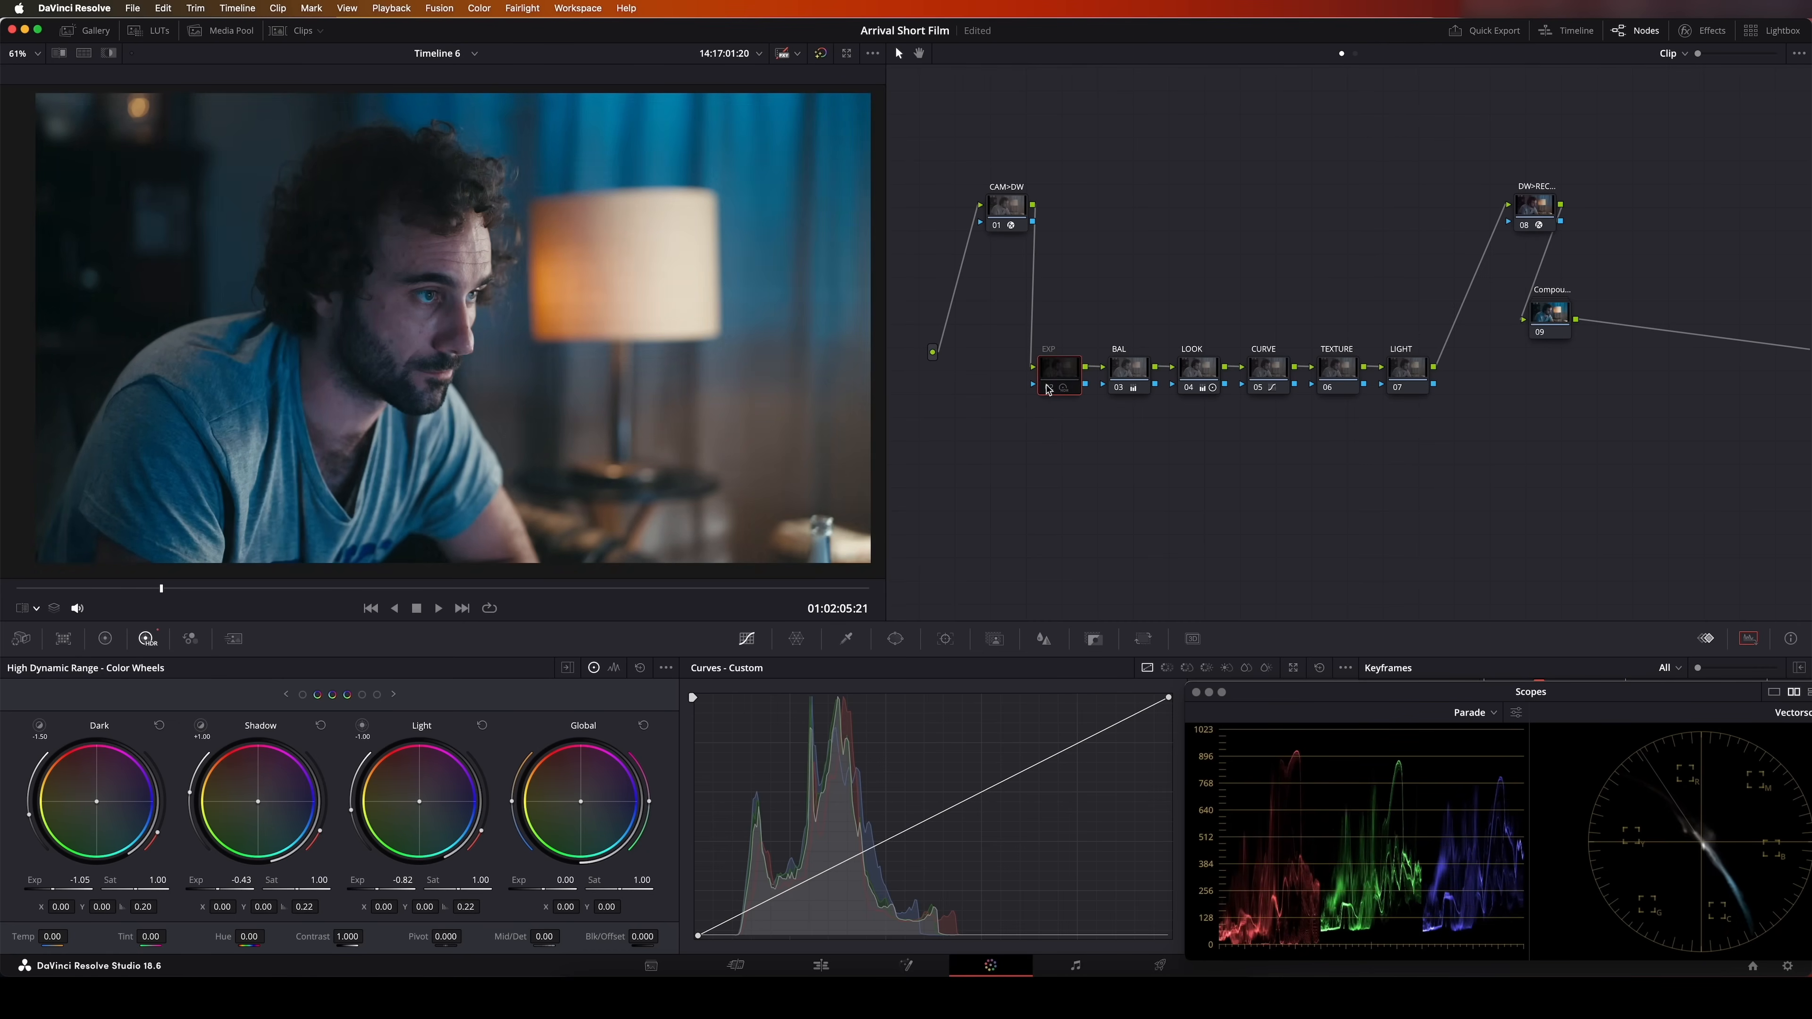
left_click(1048, 388)
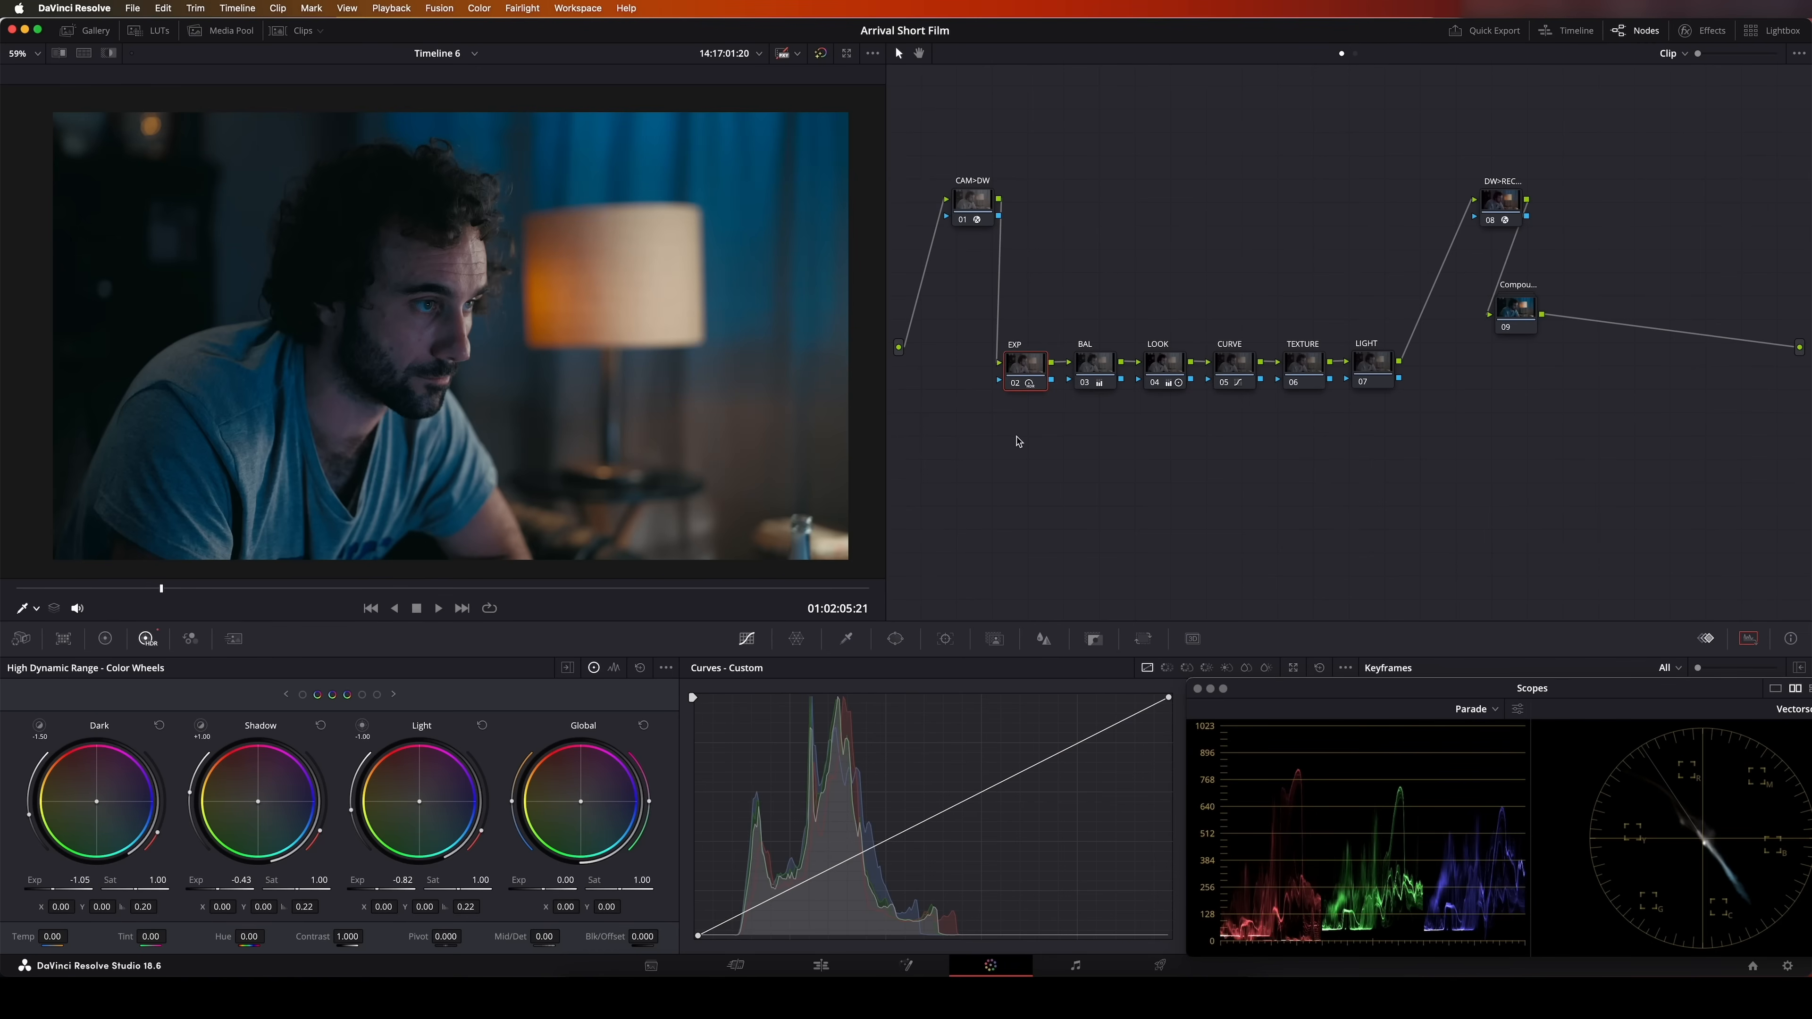
Add a serial node after CAM>DW, place it above EXP and label it as the film grain node
left_click(974, 205)
key("alt+s")
left_click_drag(1048, 209, 1010, 299)
right_click(1011, 299)
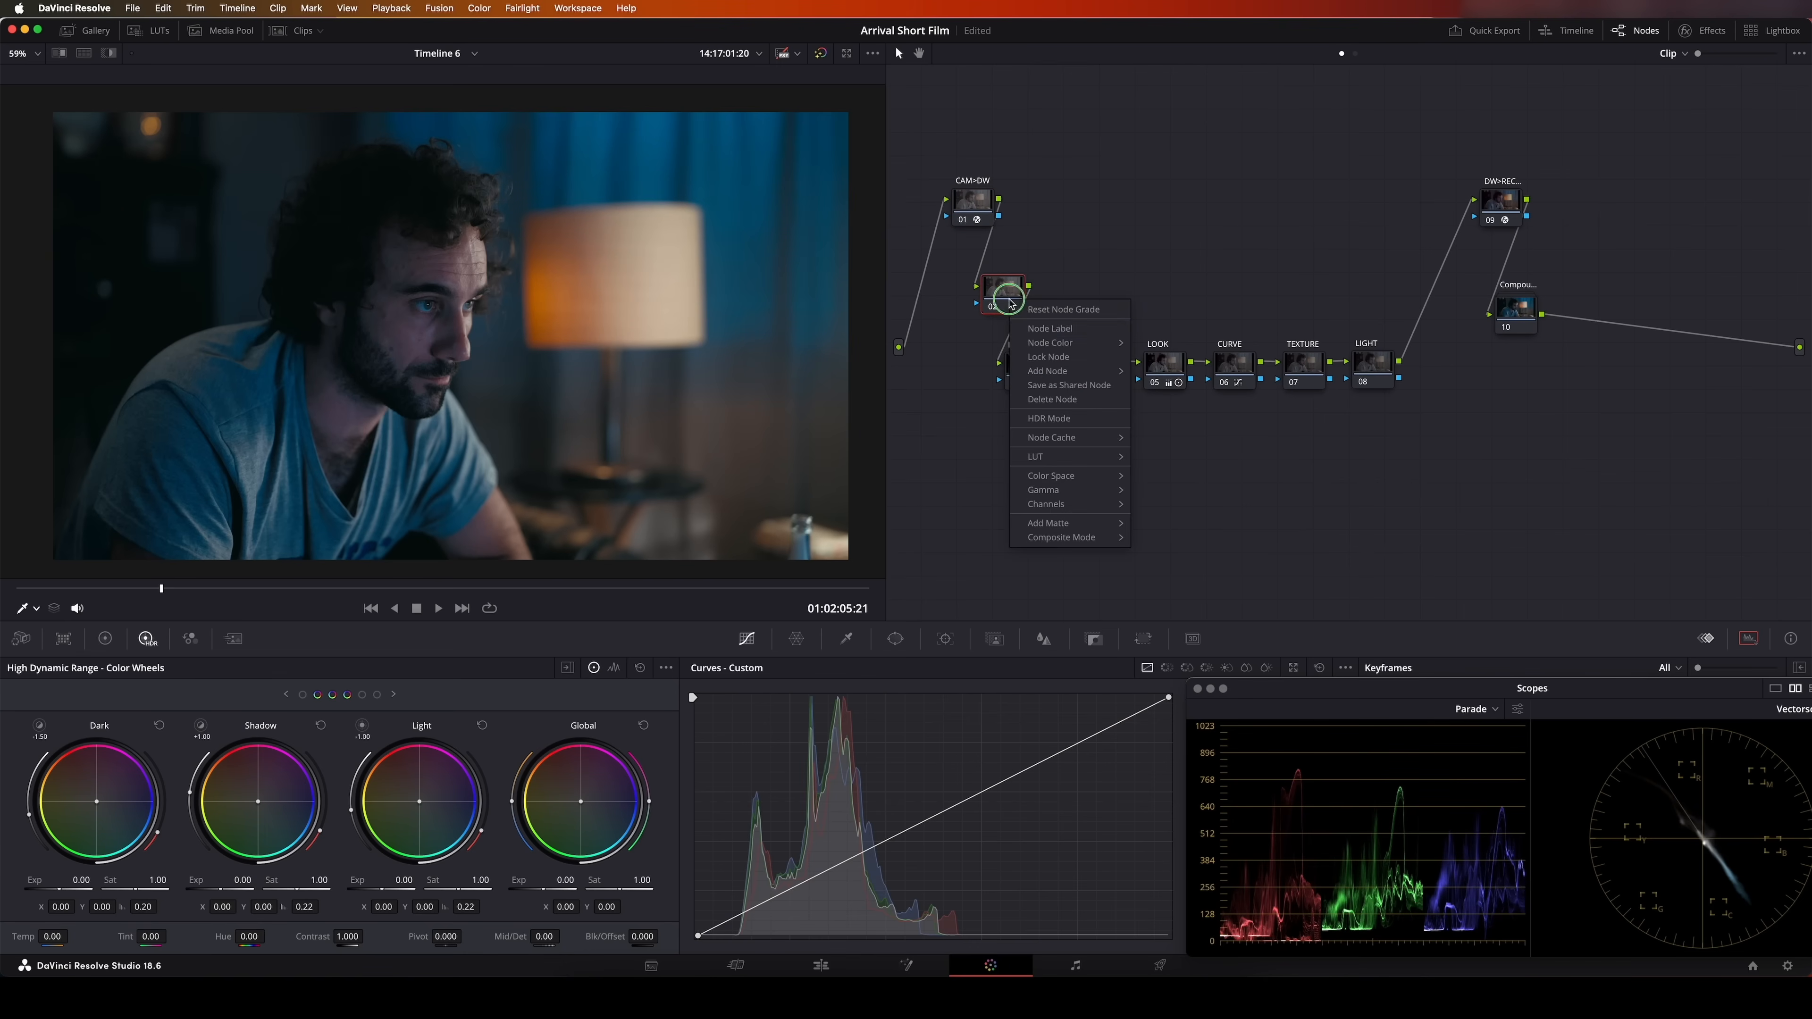
left_click(1042, 329)
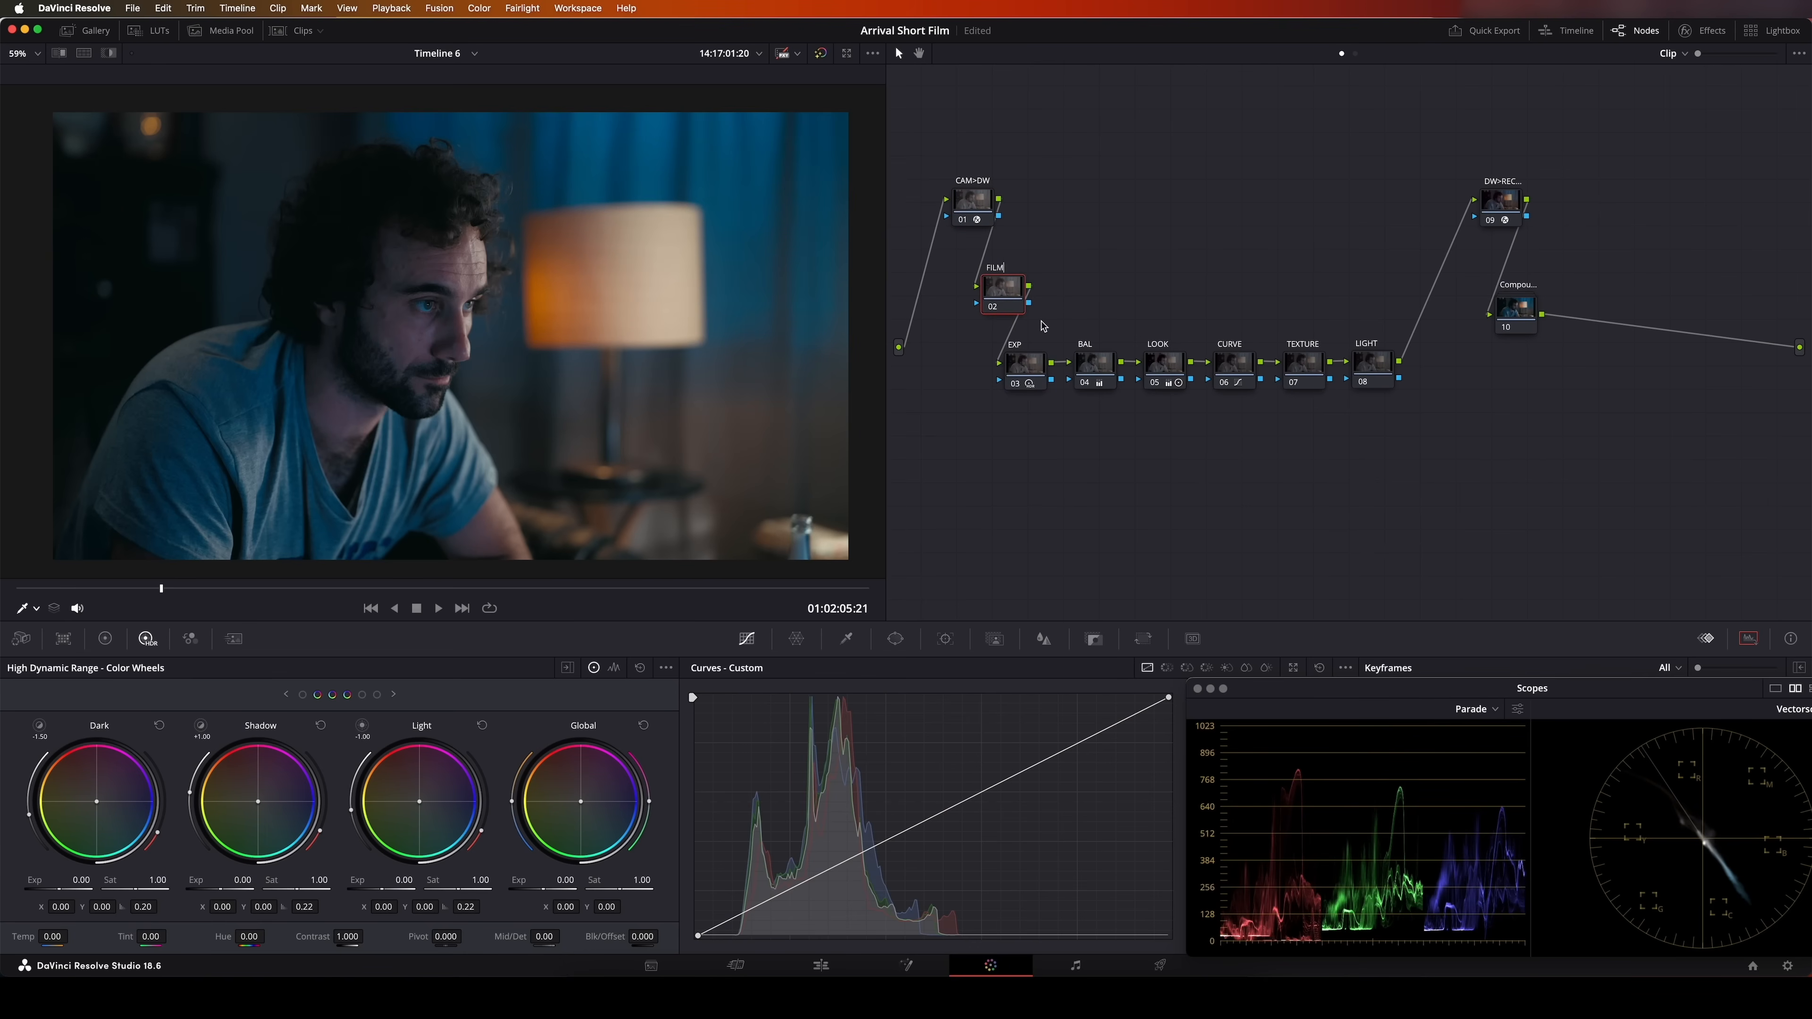
key("Return")
Apply the Film Grain effect to the new node after CAM>DW and choose the 35mm preset
left_click(1720, 31)
left_click(1634, 81)
type("film")
left_click_drag(1611, 164, 952, 293)
left_click(1670, 132)
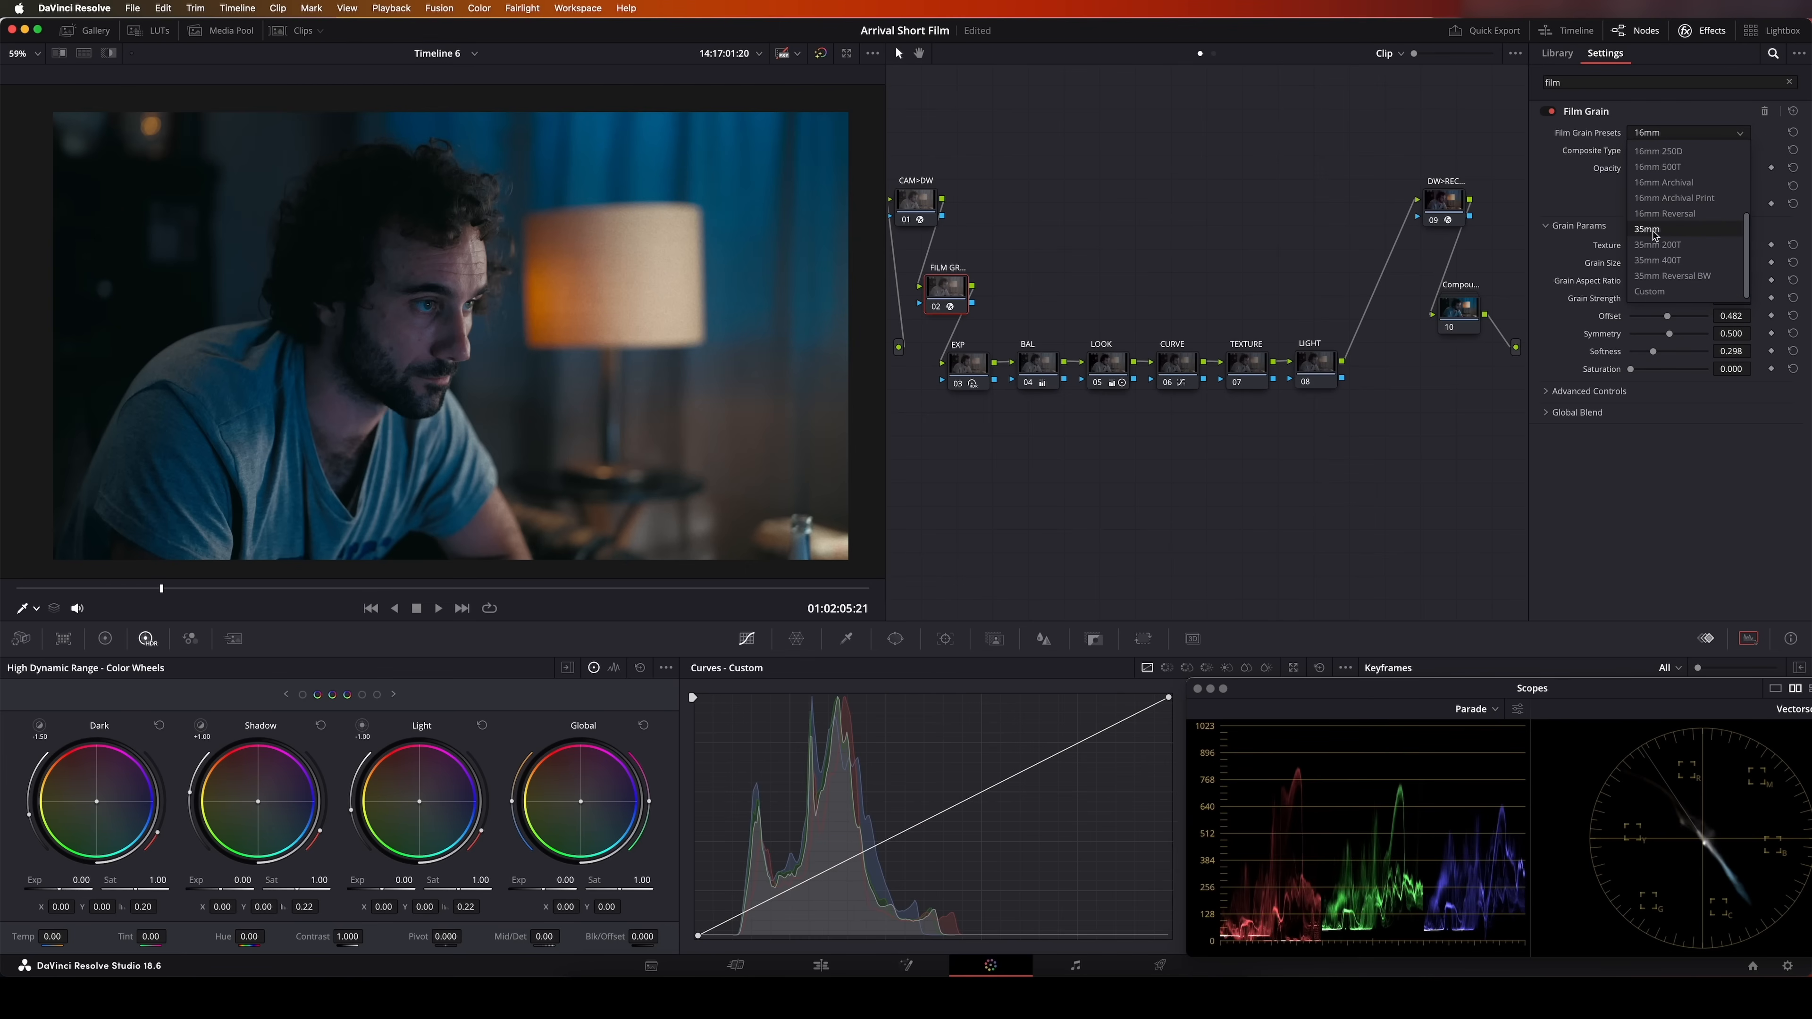
left_click(1654, 230)
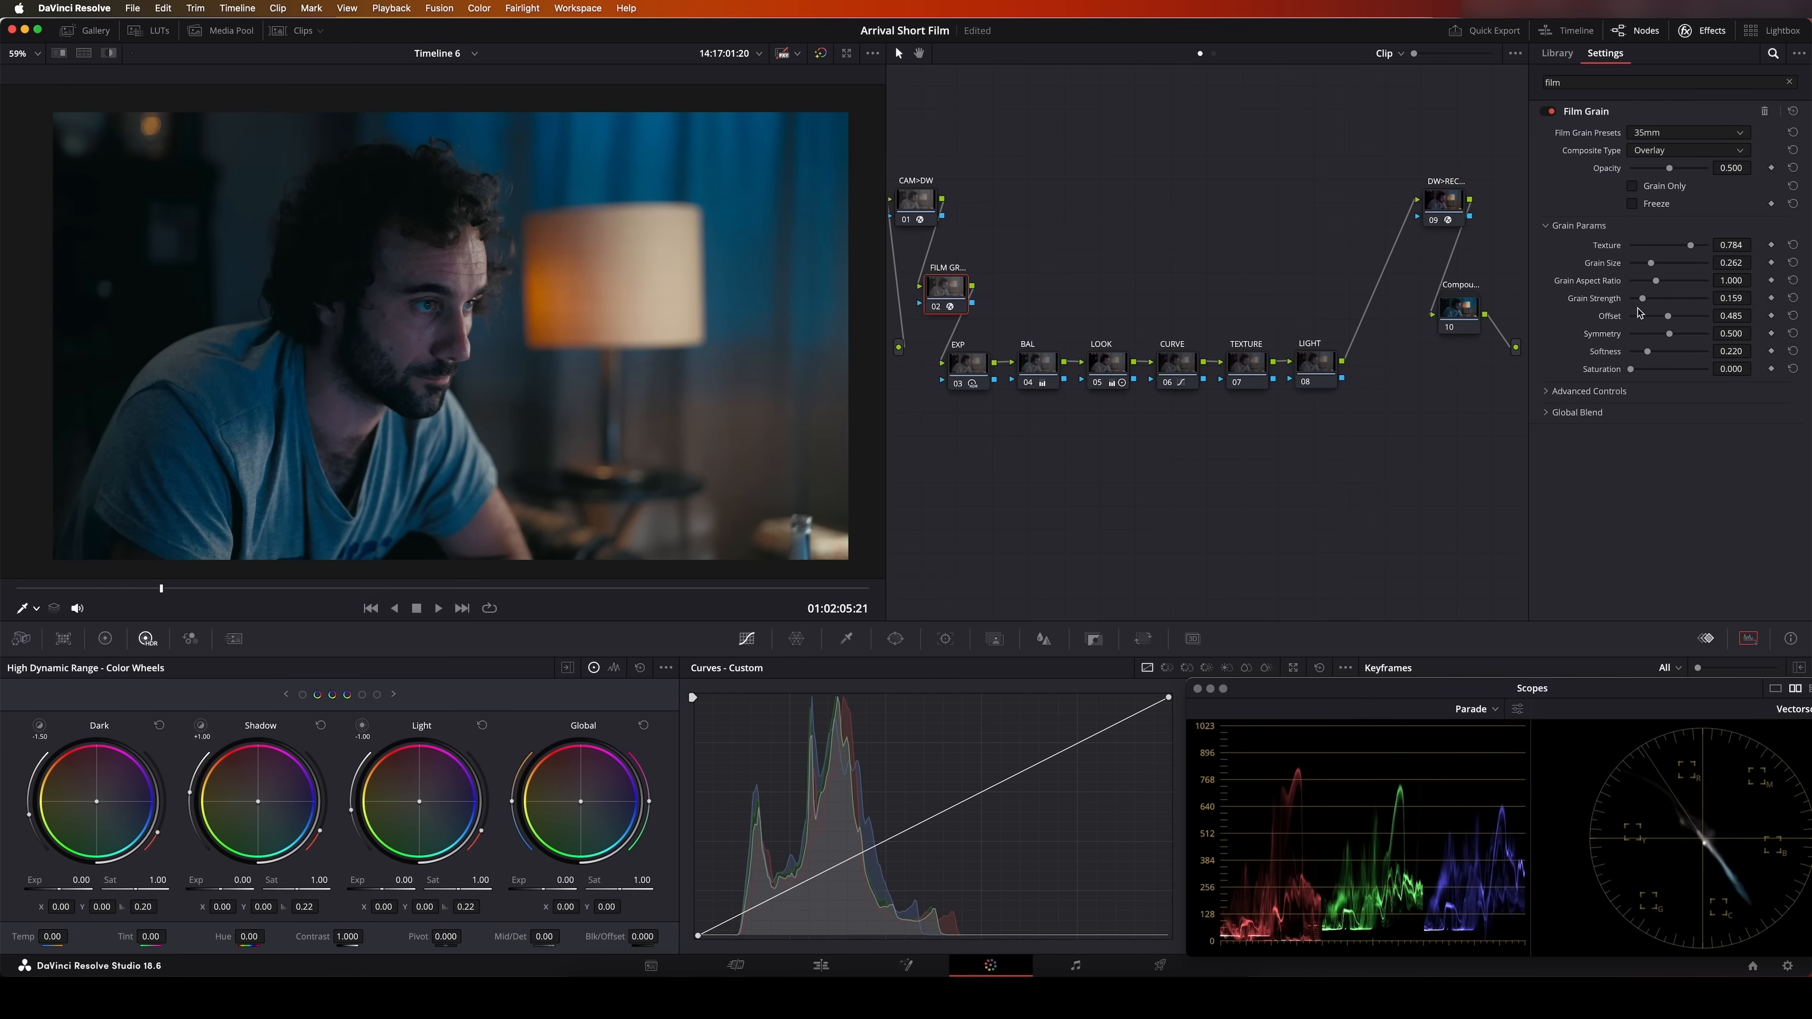
Examine the grain up close by comparing the shot with the film grain node disabled and enabled
scroll(535, 412, "up", 8)
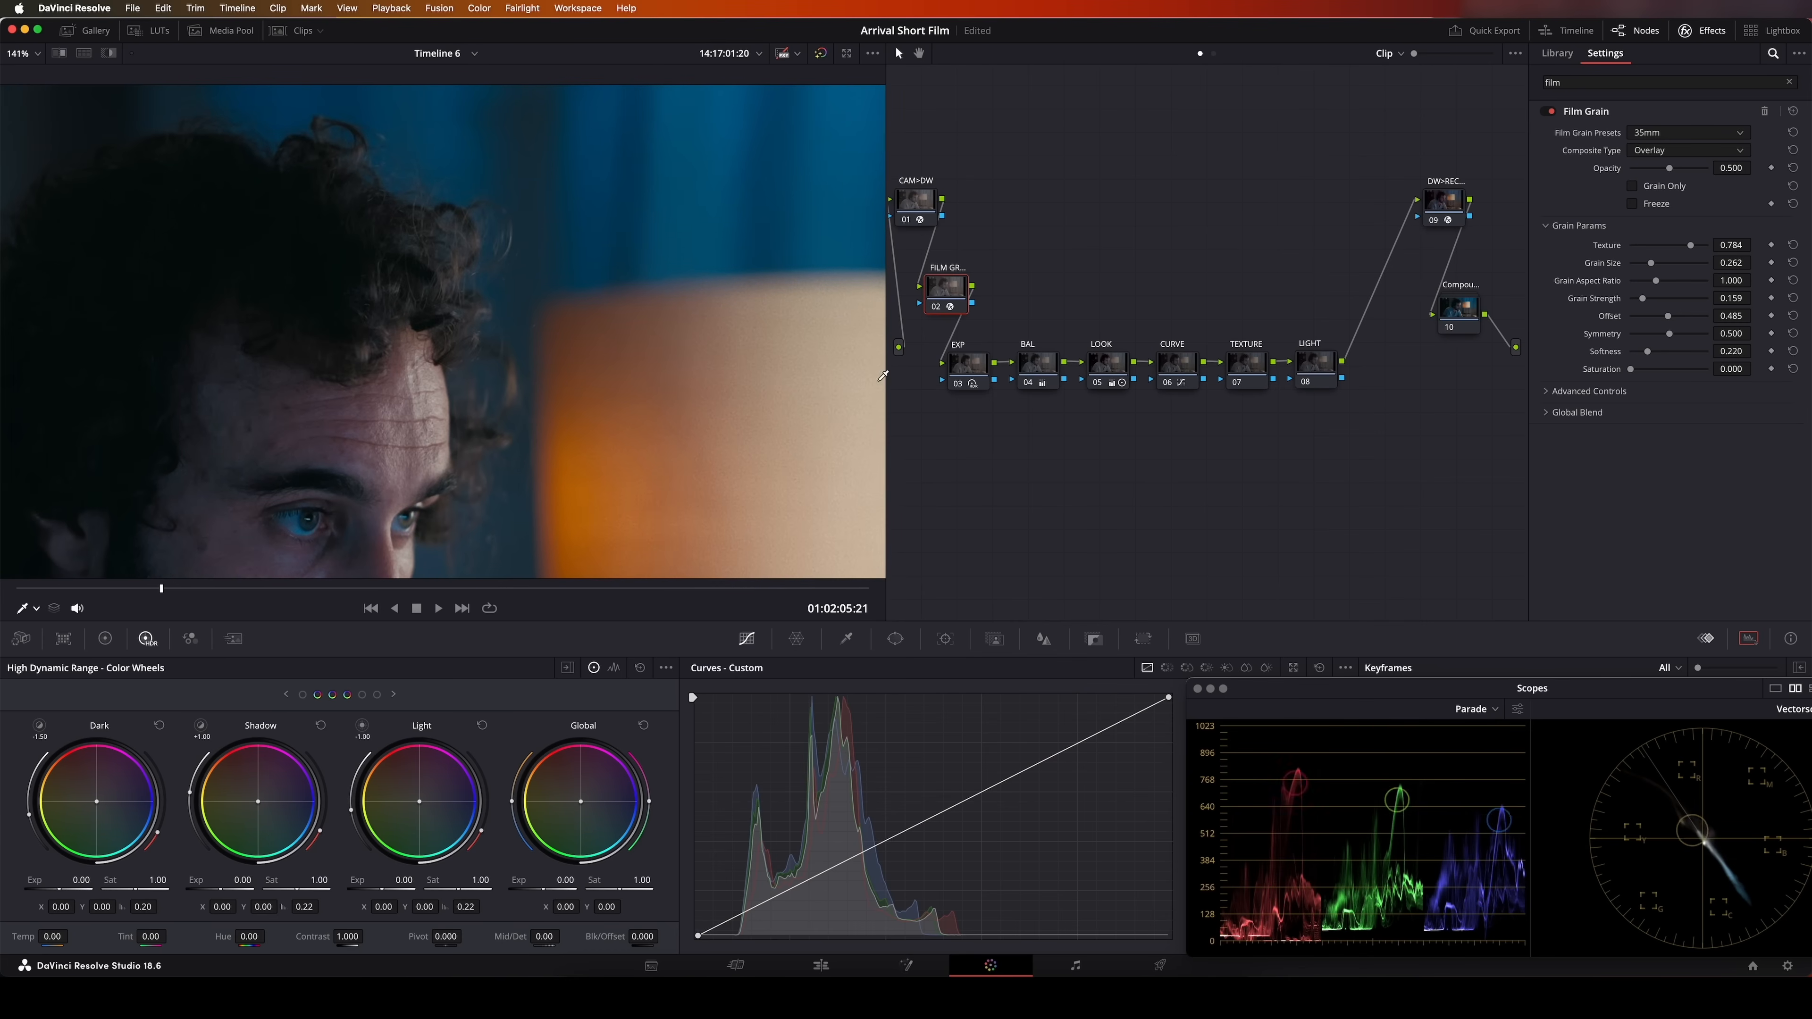
left_click(939, 309)
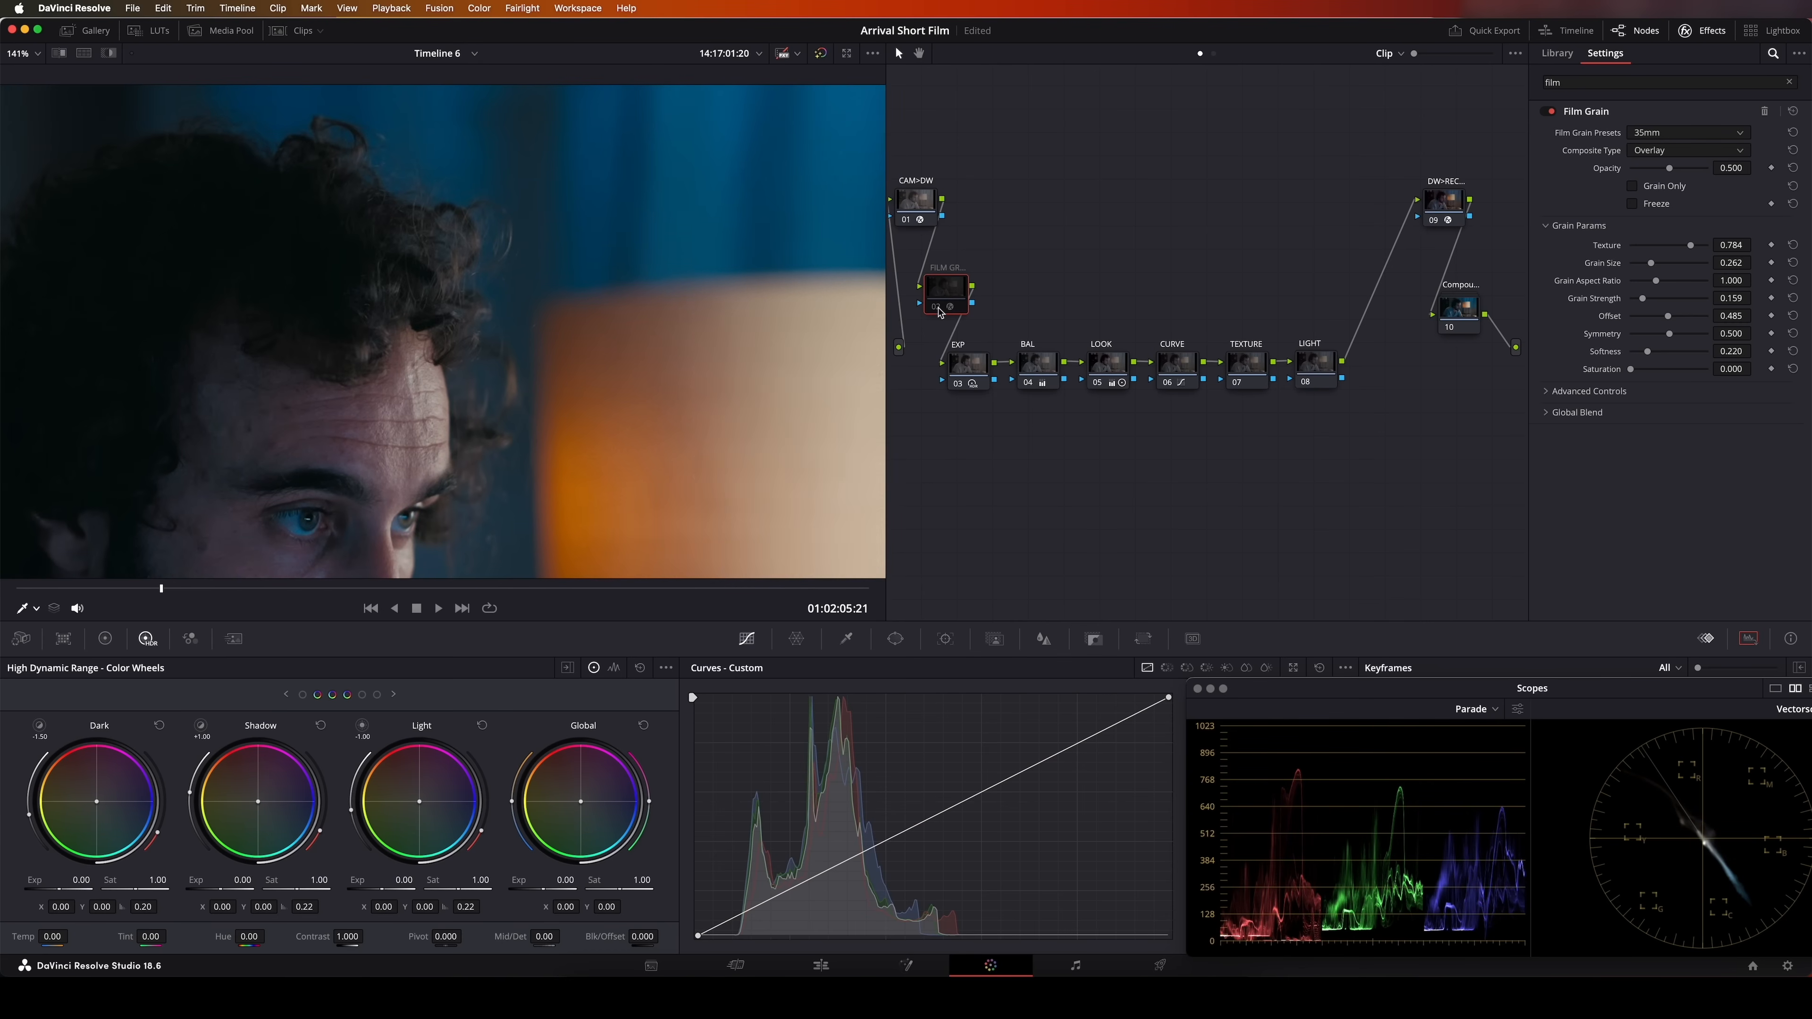
left_click(937, 308)
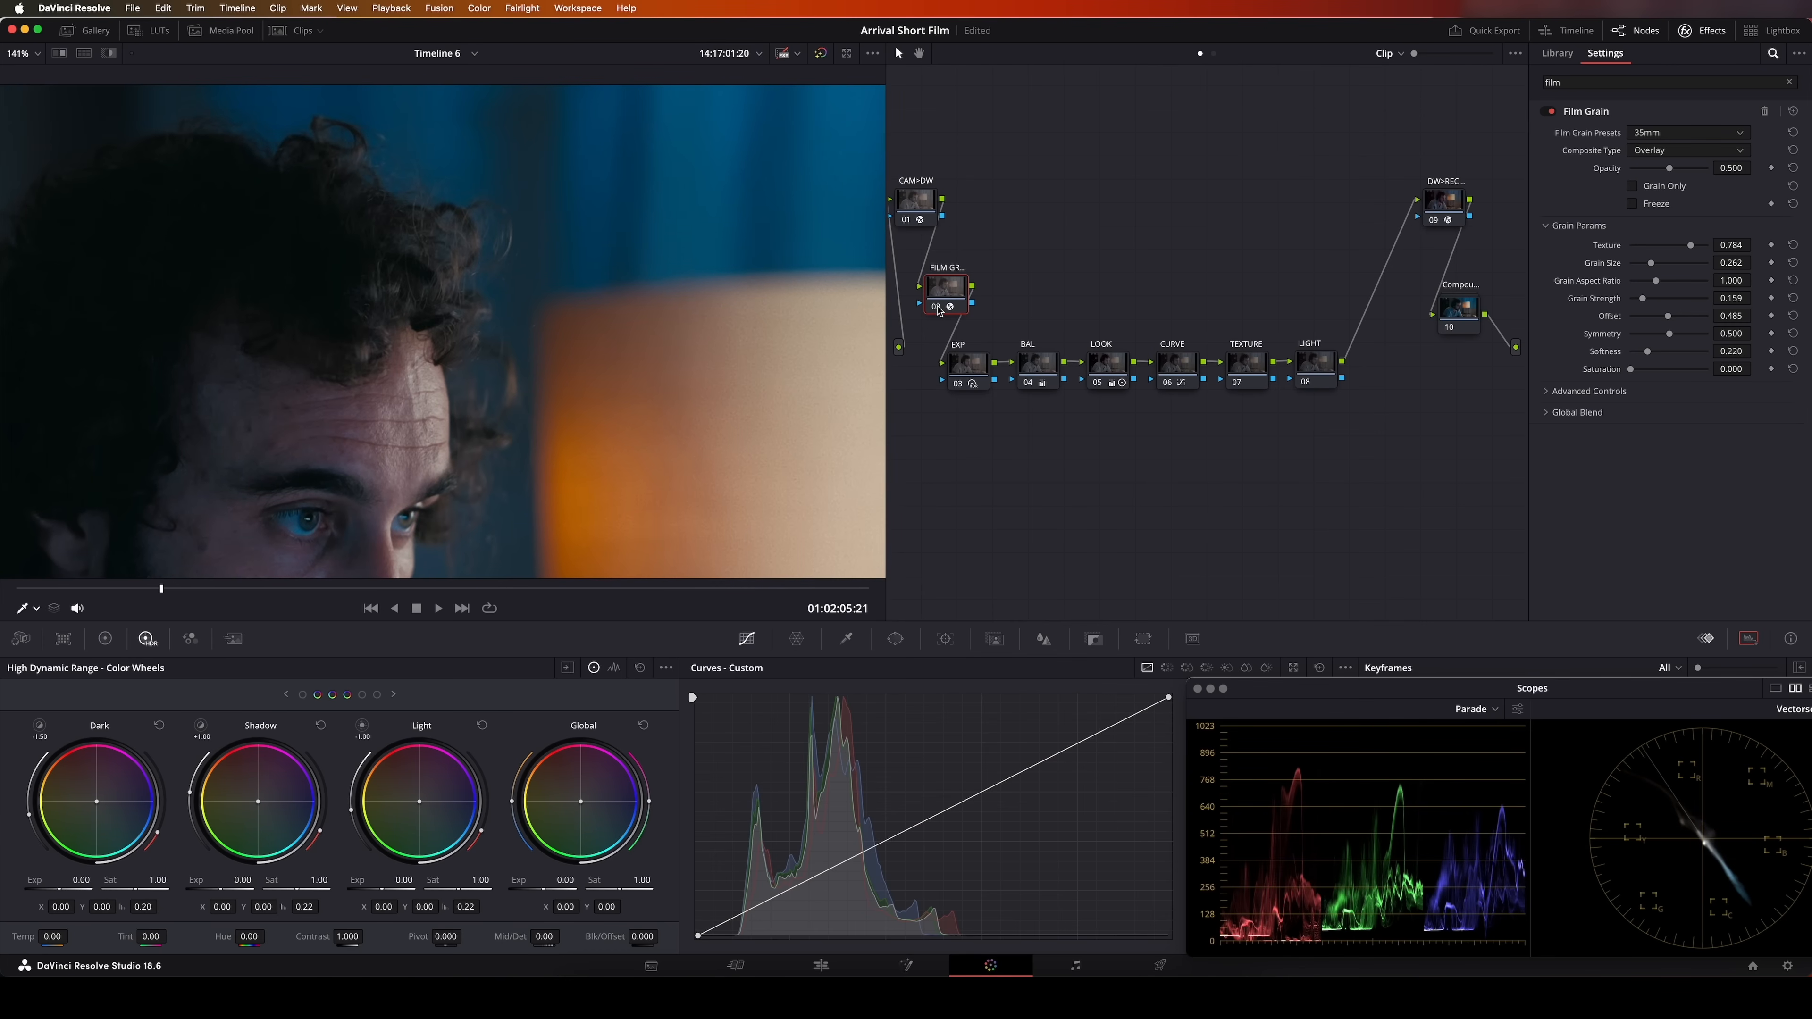
left_click(939, 309)
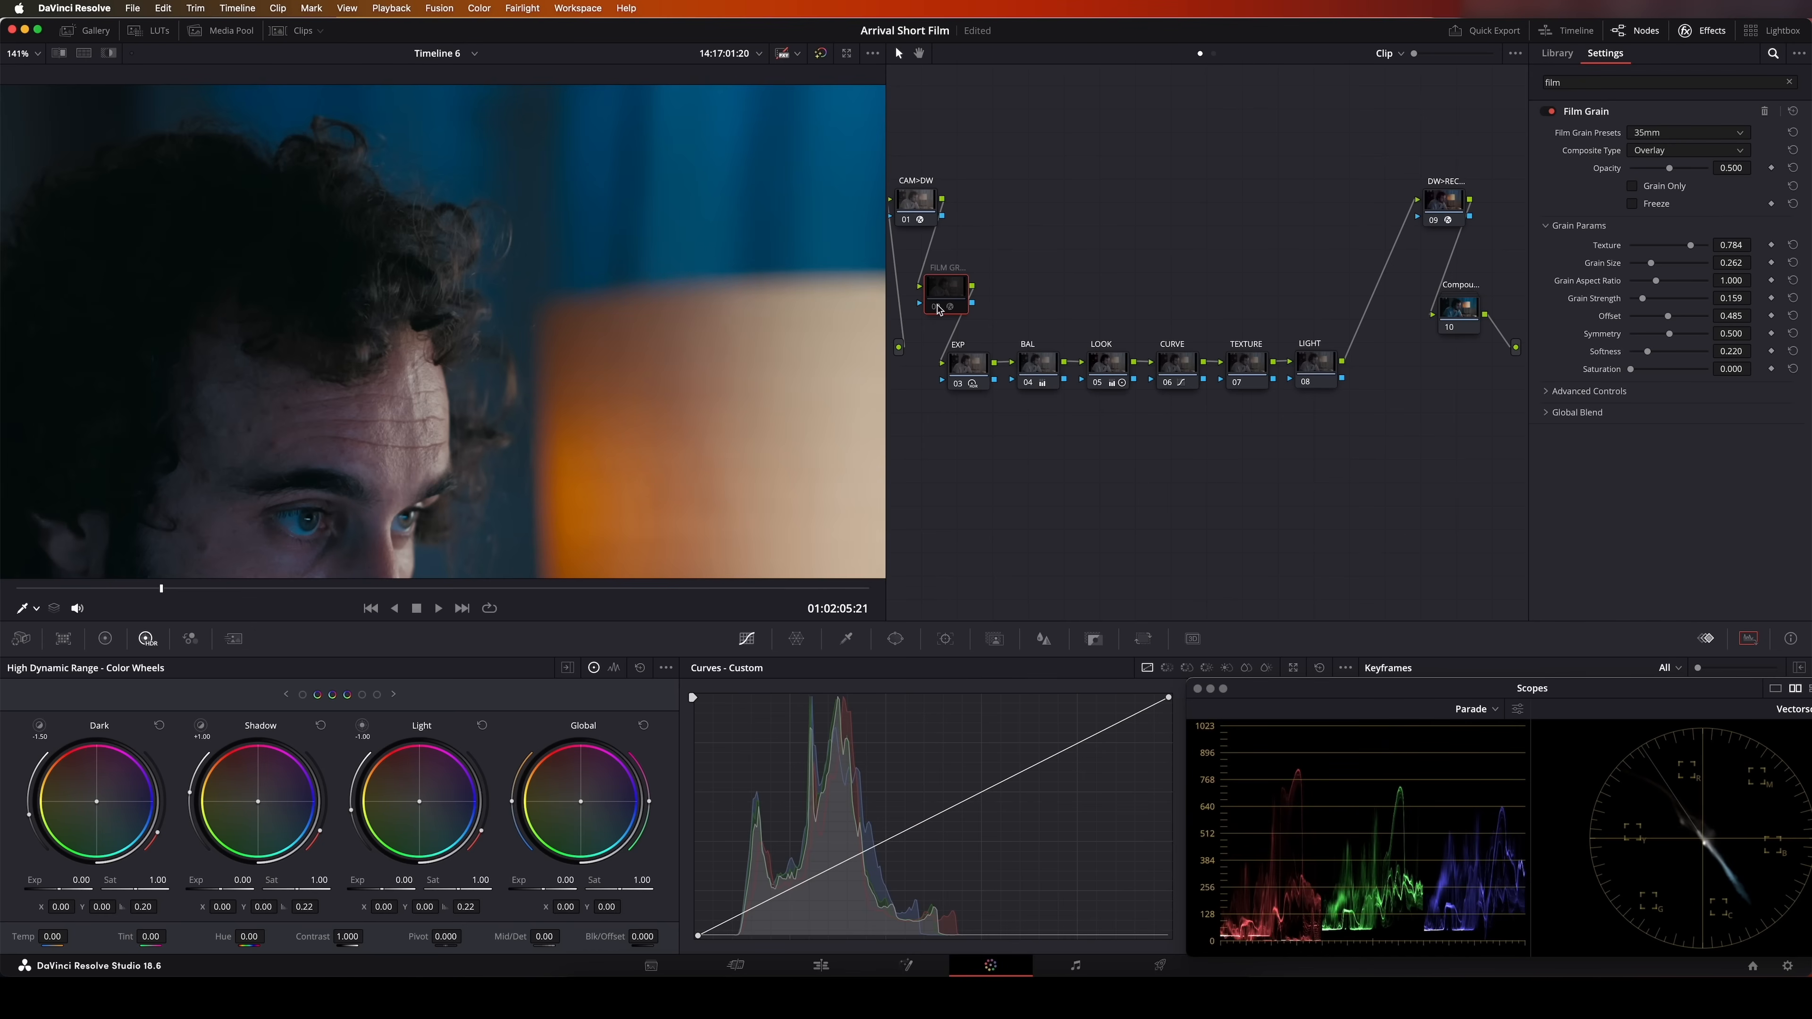
left_click(939, 309)
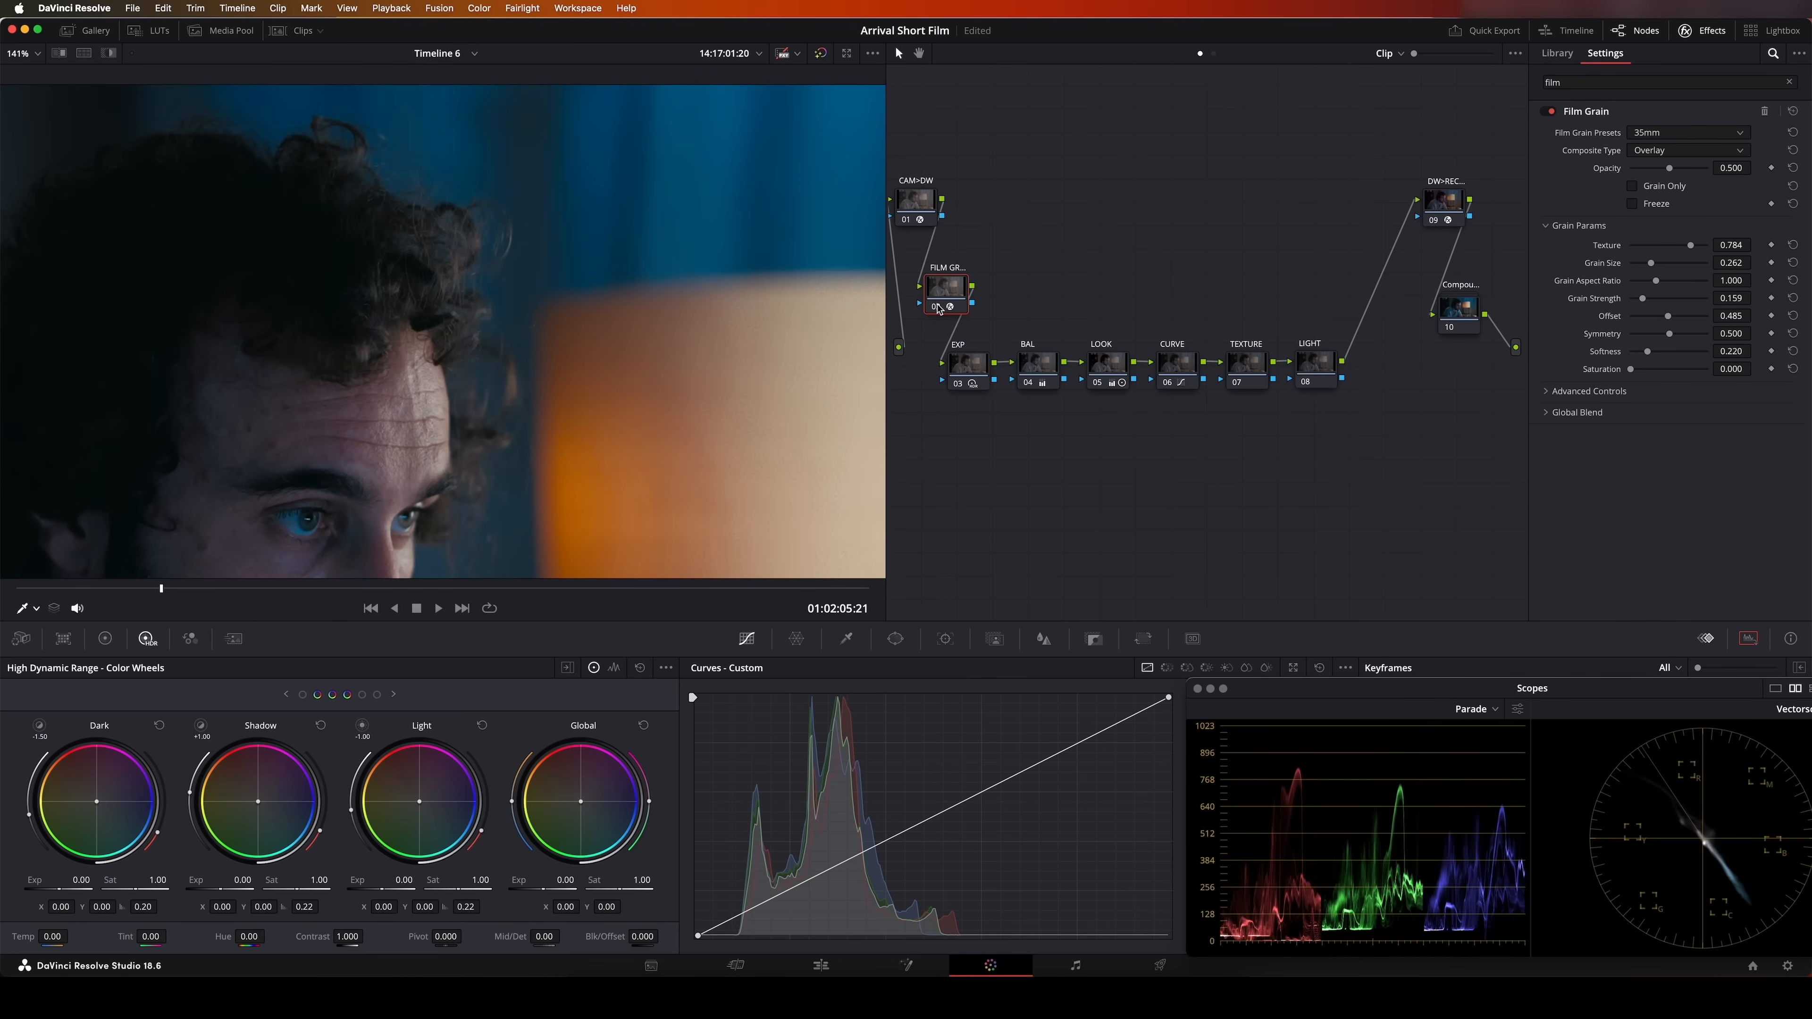
left_click(939, 309)
left_click(939, 309)
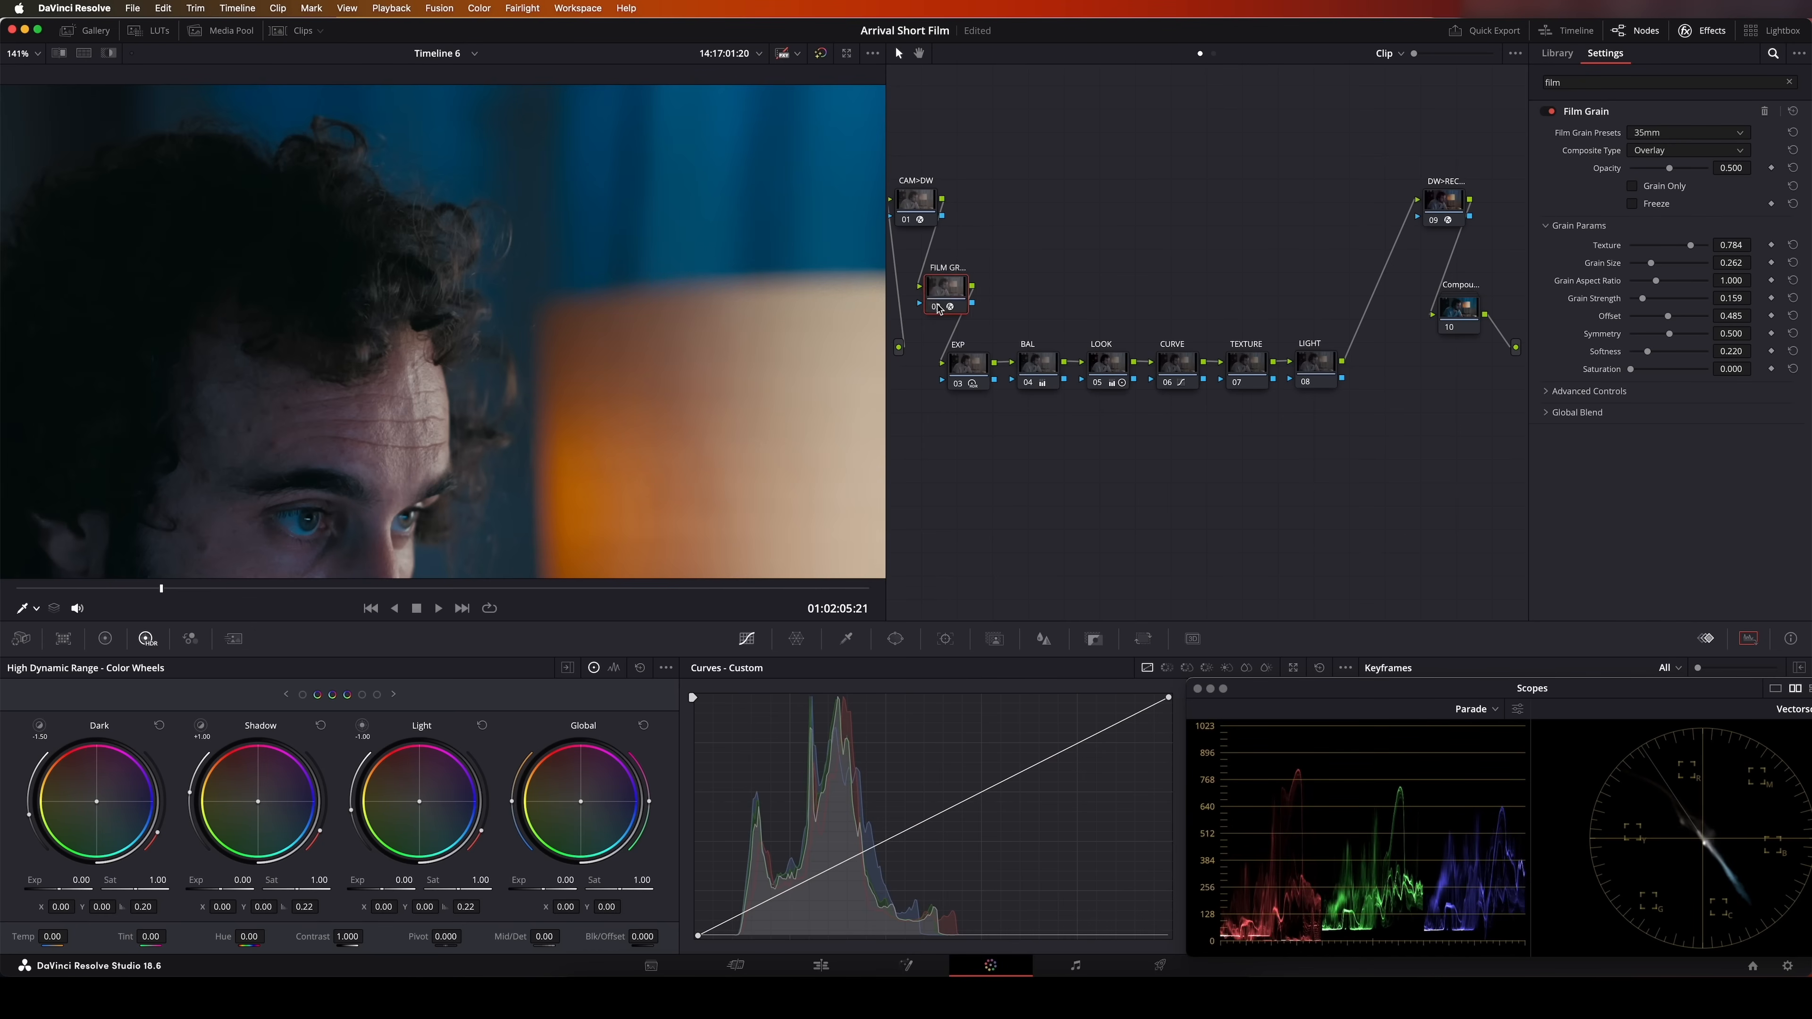
left_click(939, 309)
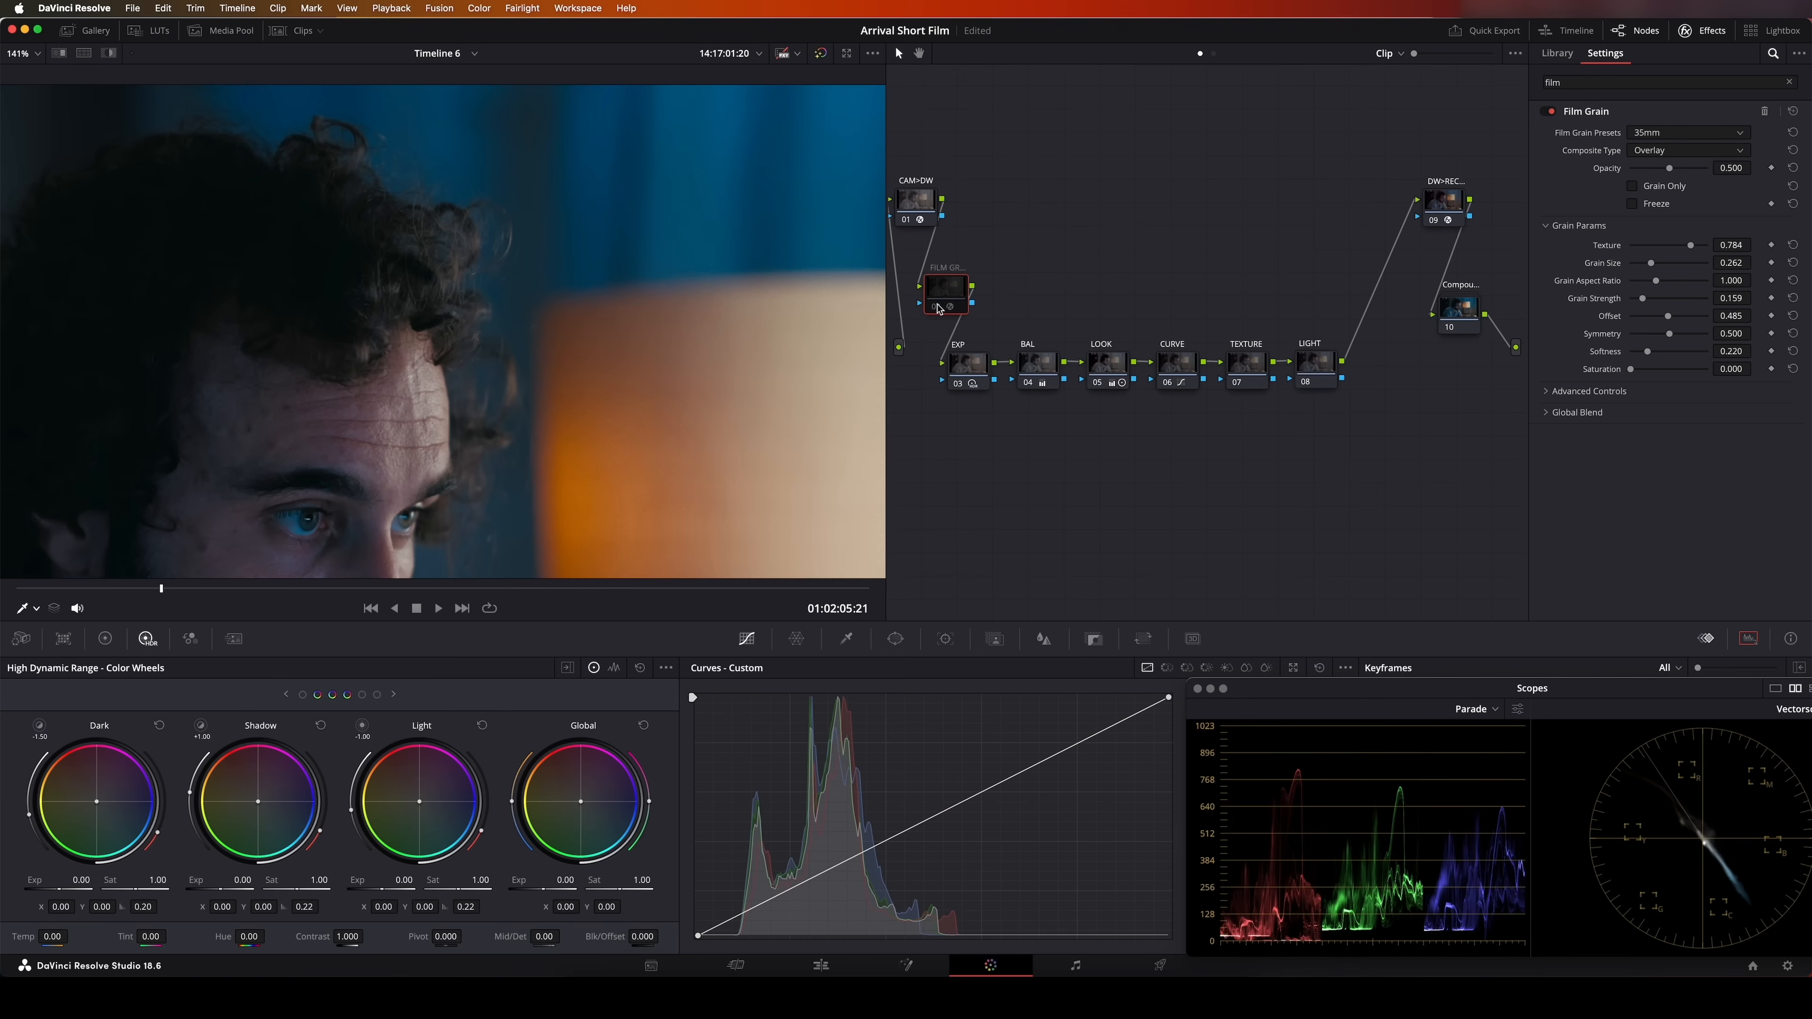
left_click(939, 309)
scroll(711, 334, "down", 3)
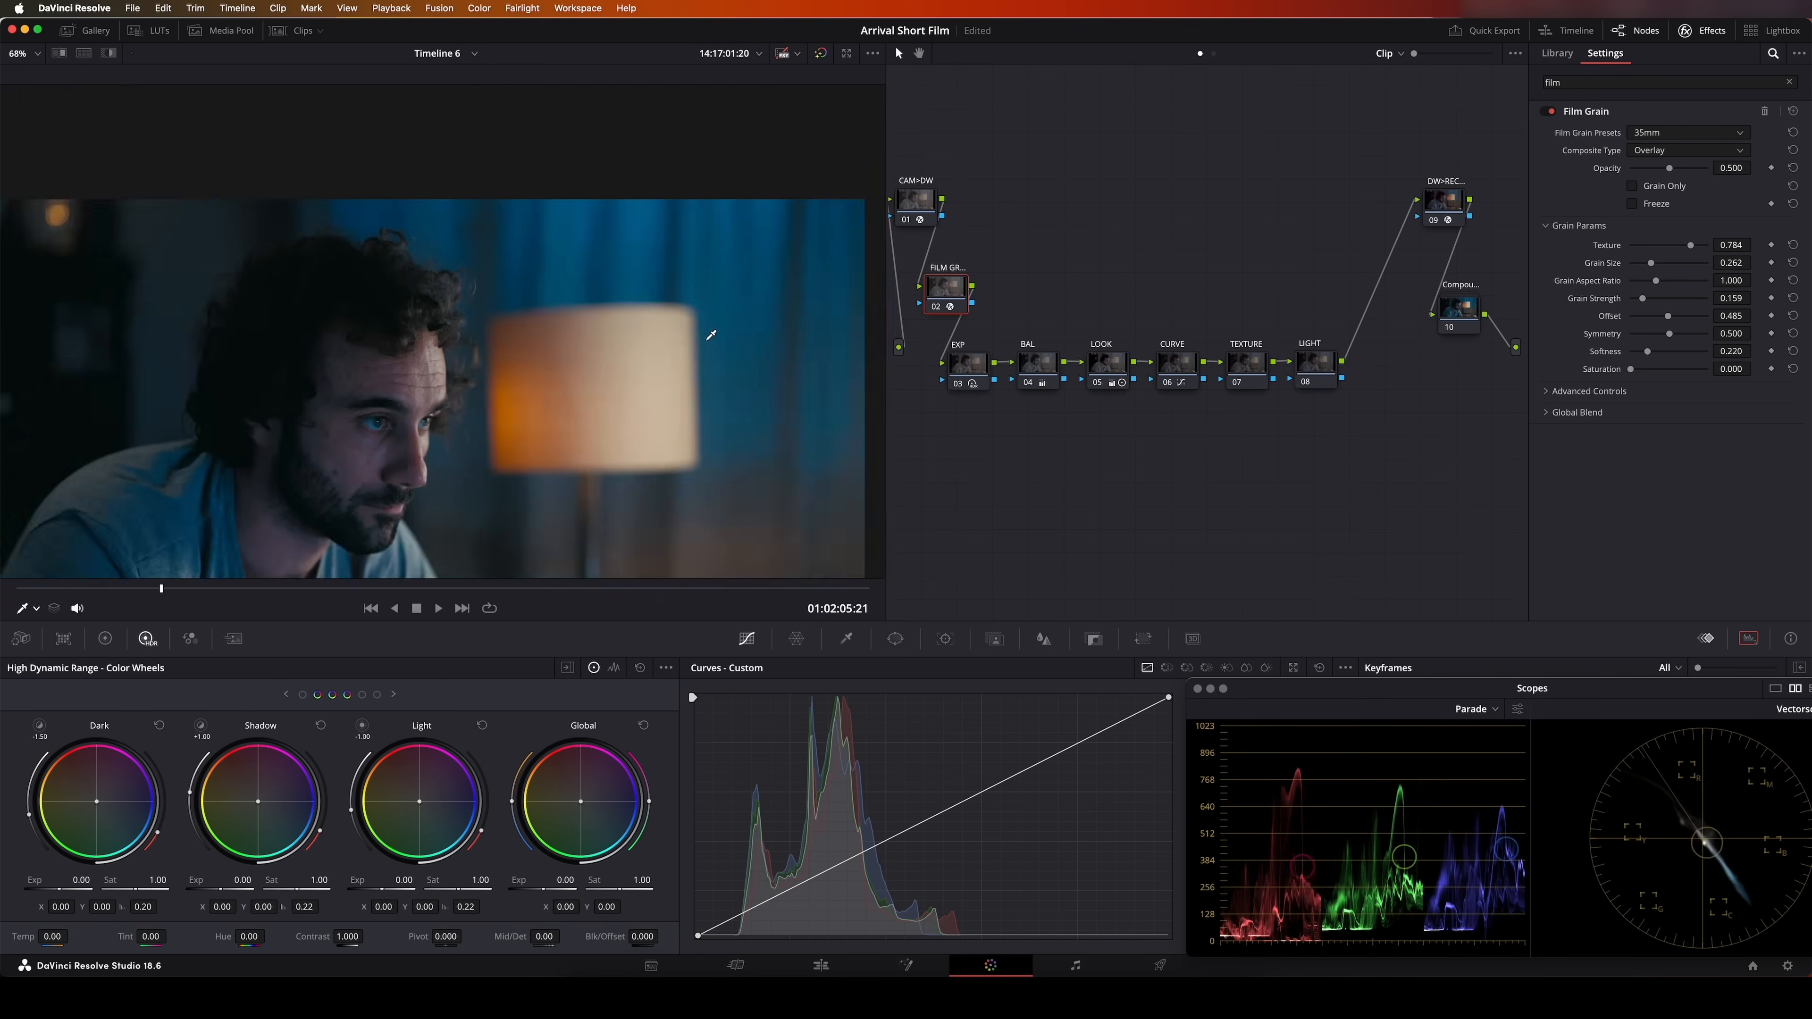
scroll(711, 335, "down", 2)
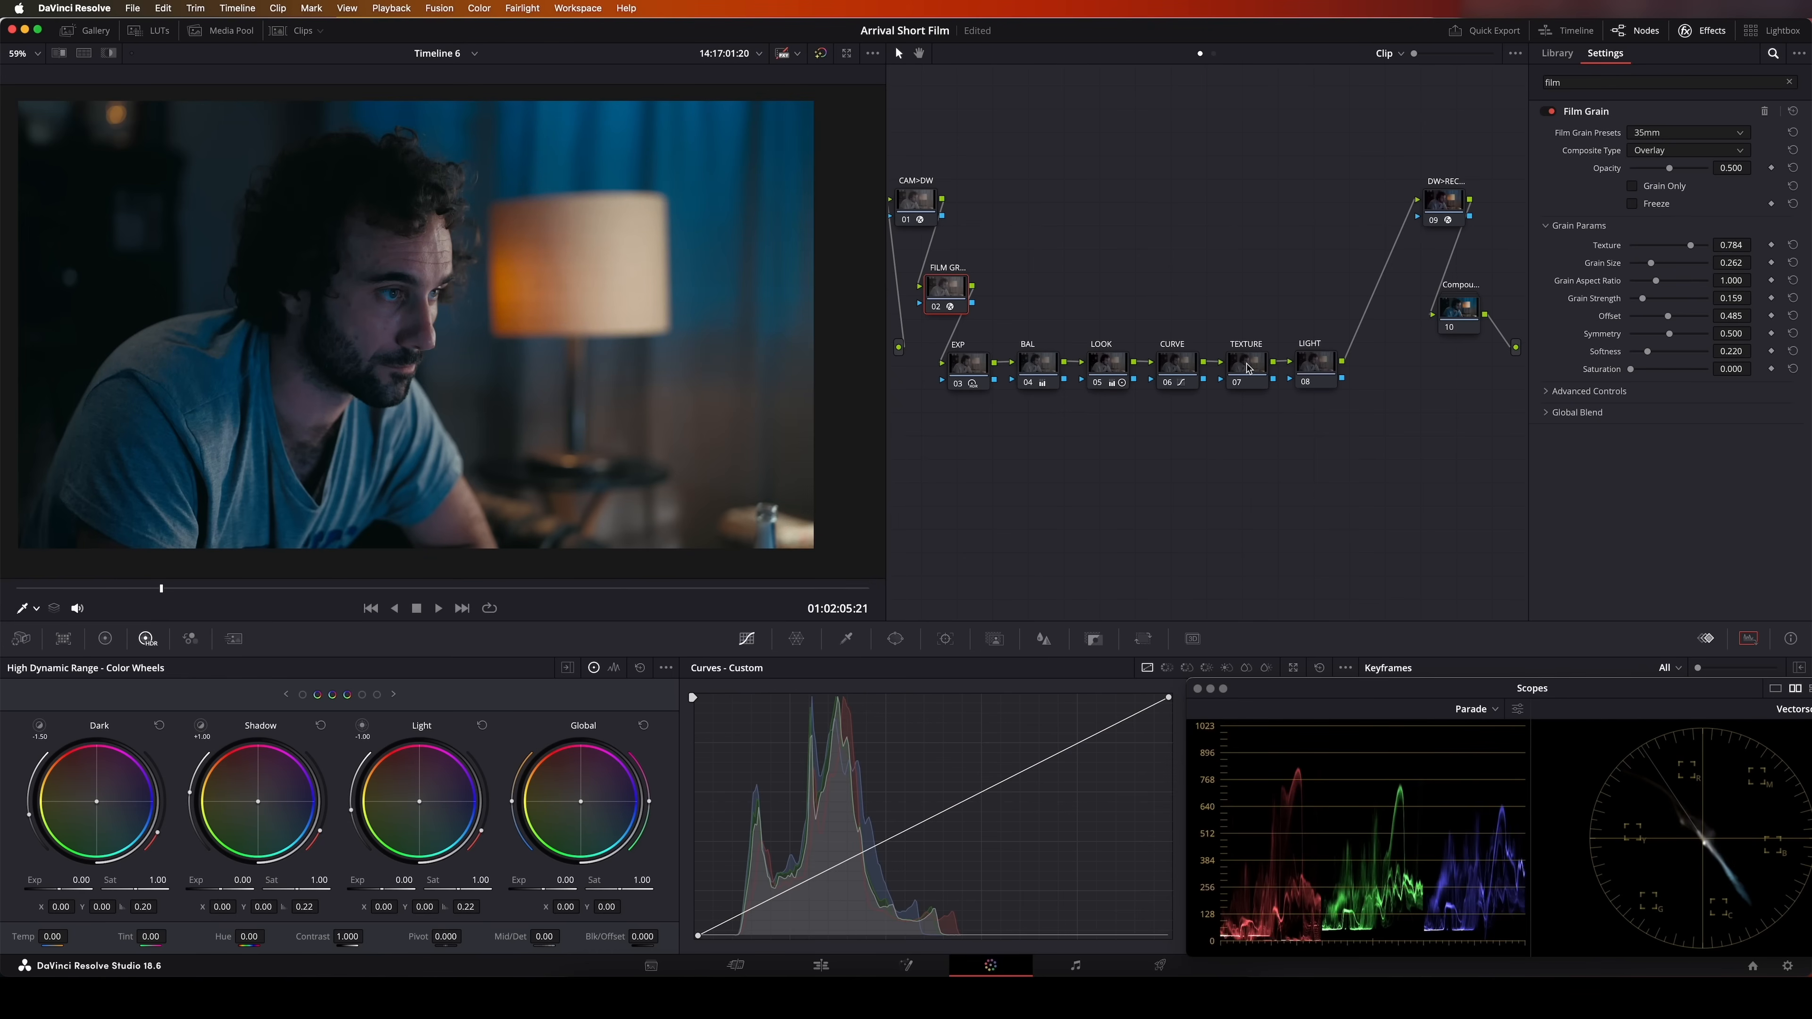
Apply the Texture Pop effect to the TEXTURE node and set its operating mode to Advanced
left_click(1247, 368)
double_click(1582, 86)
type("text")
left_click_drag(1596, 135, 1248, 378)
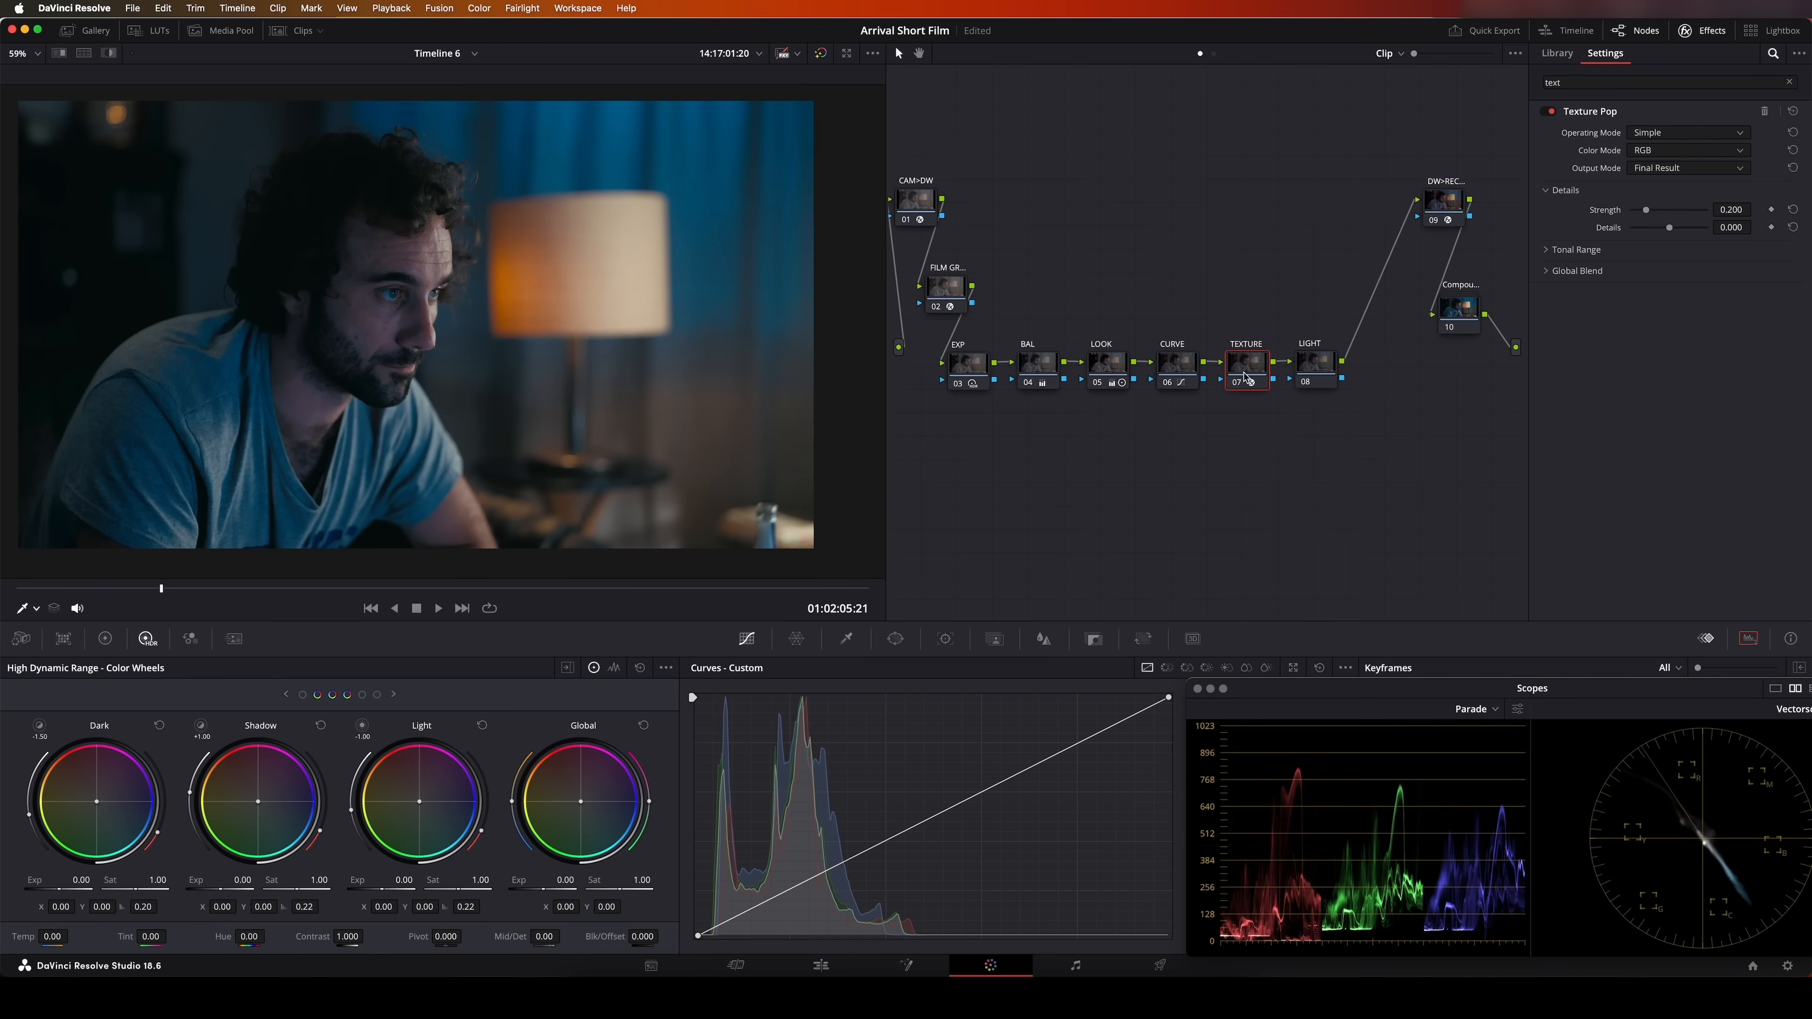
left_click(1655, 137)
left_click(1654, 168)
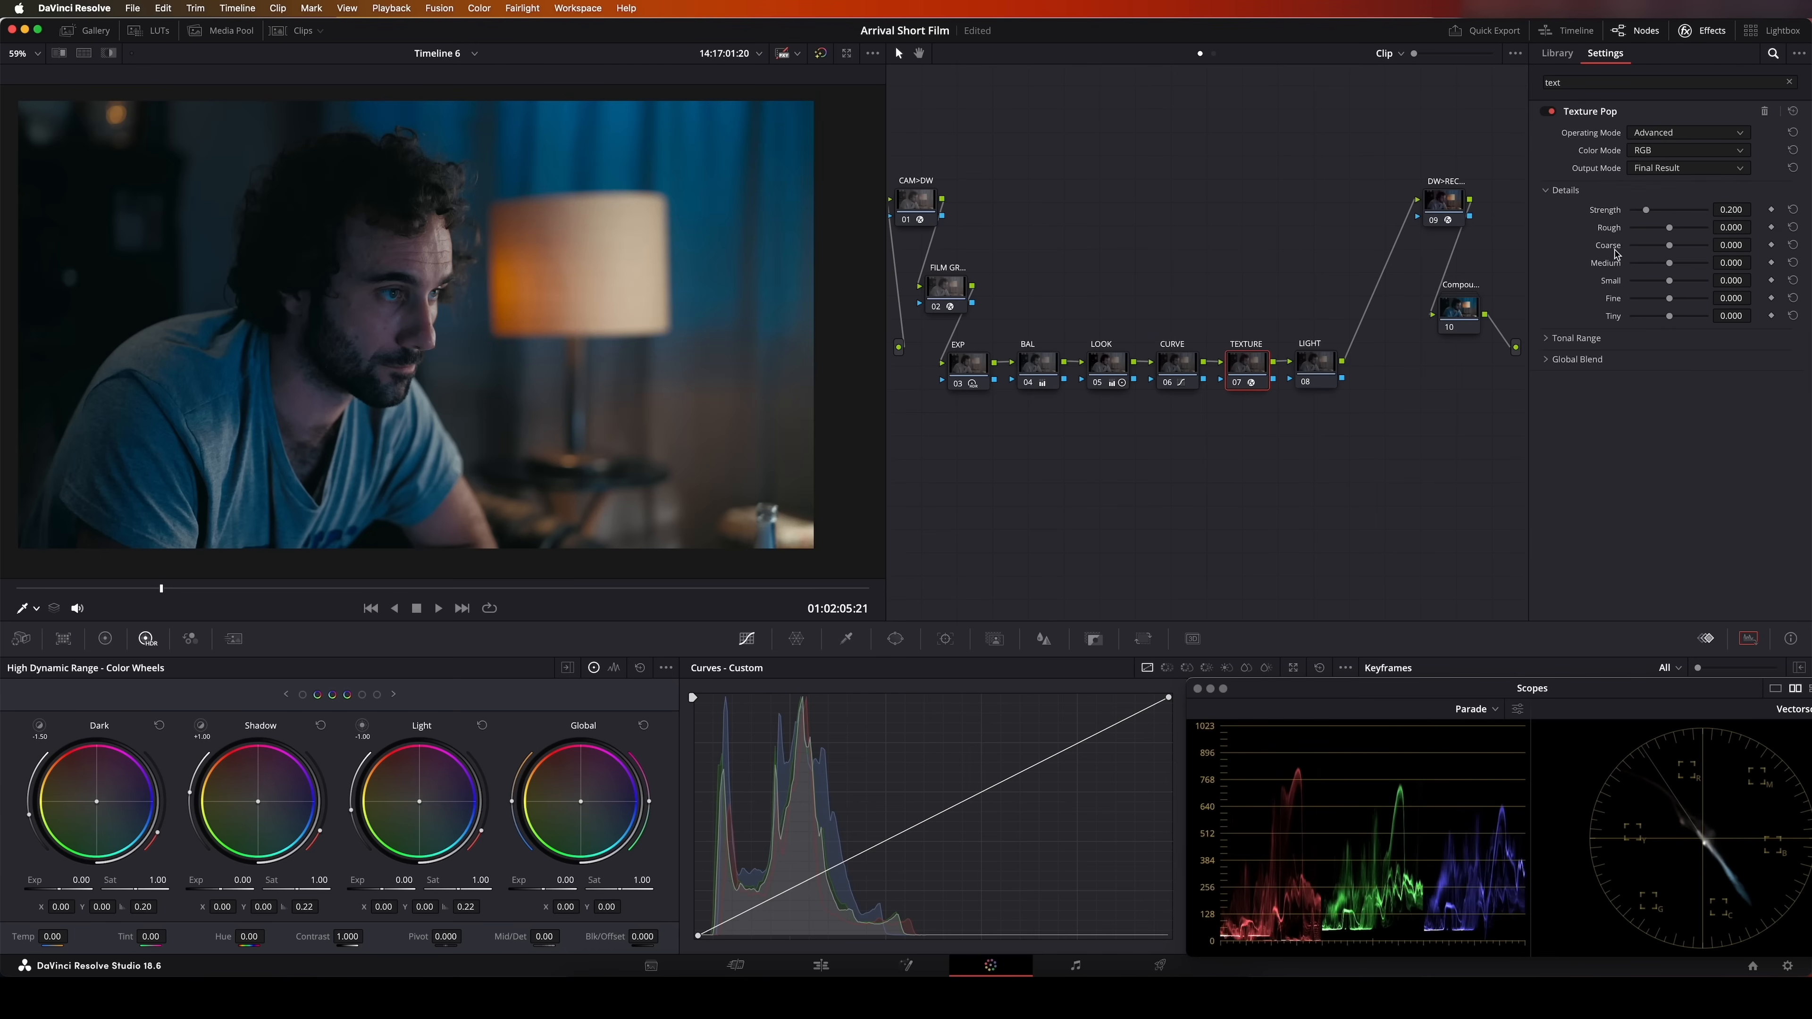
Raise the Texture Pop Coarse detail to about 0.156 and compare the man's face with the TEXTURE node disabled and enabled
left_click_drag(1672, 249, 1674, 250)
scroll(460, 270, "up", 2)
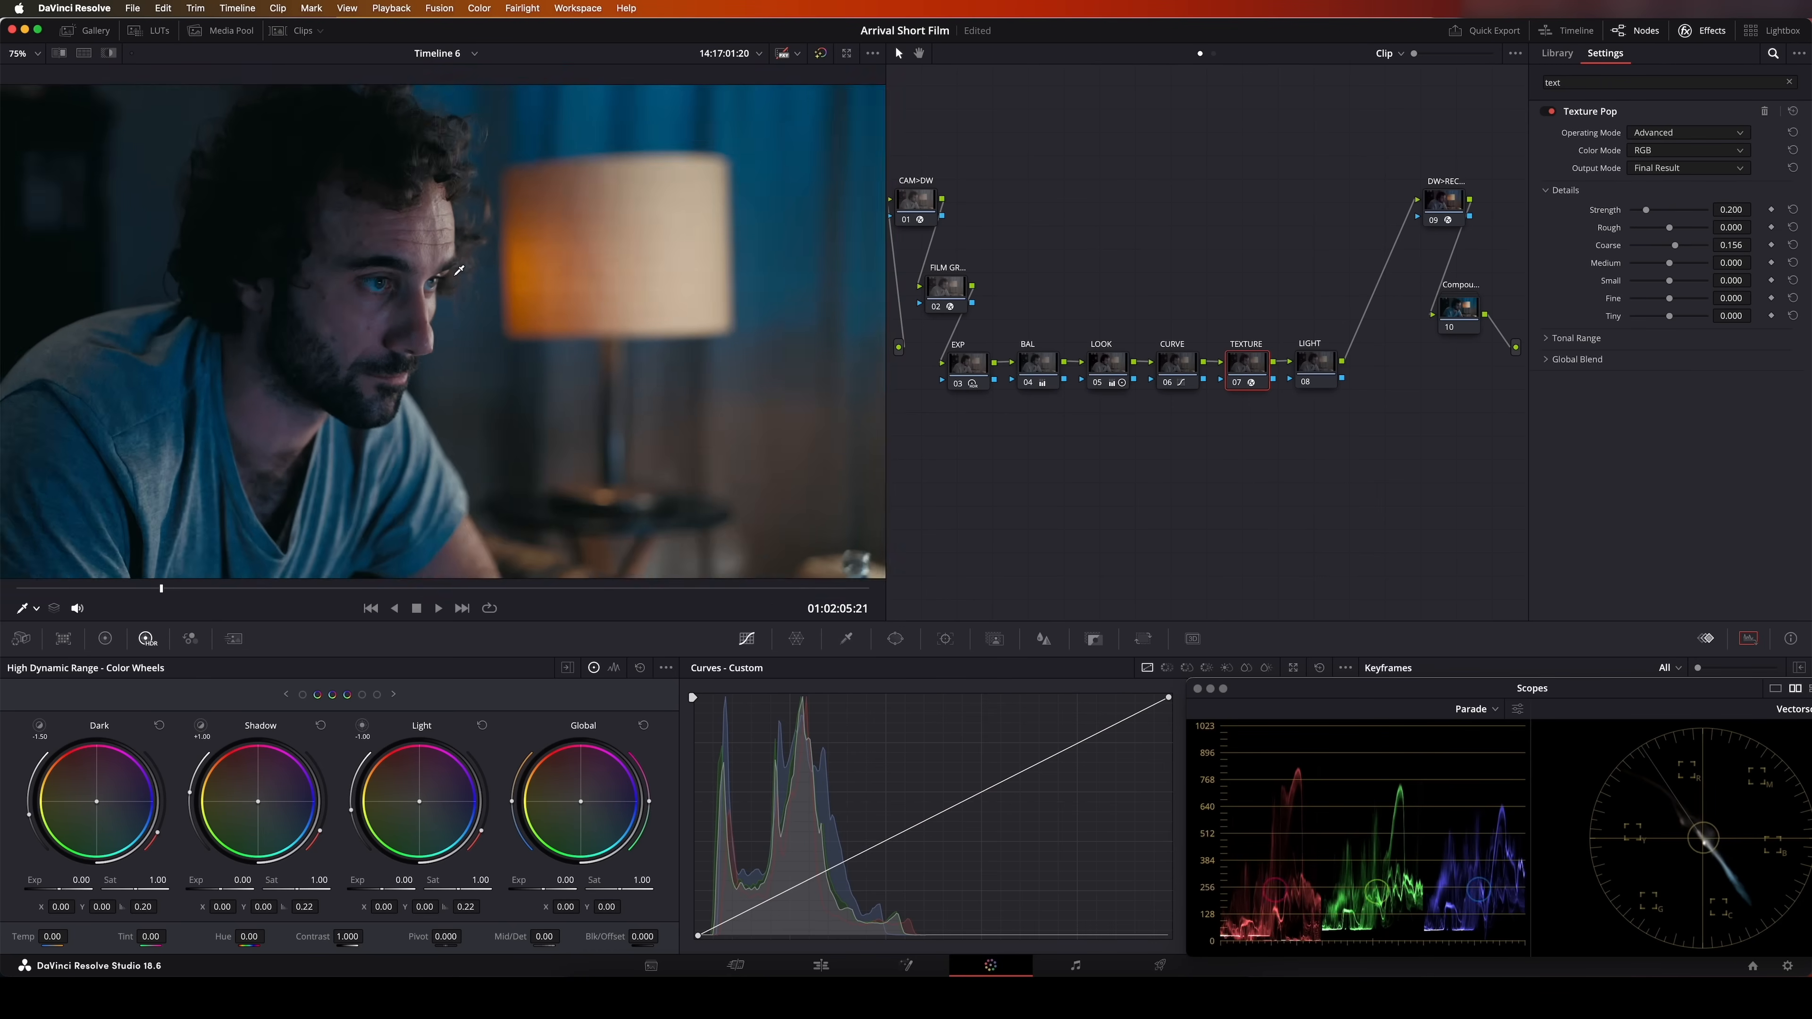
scroll(460, 270, "up", 5)
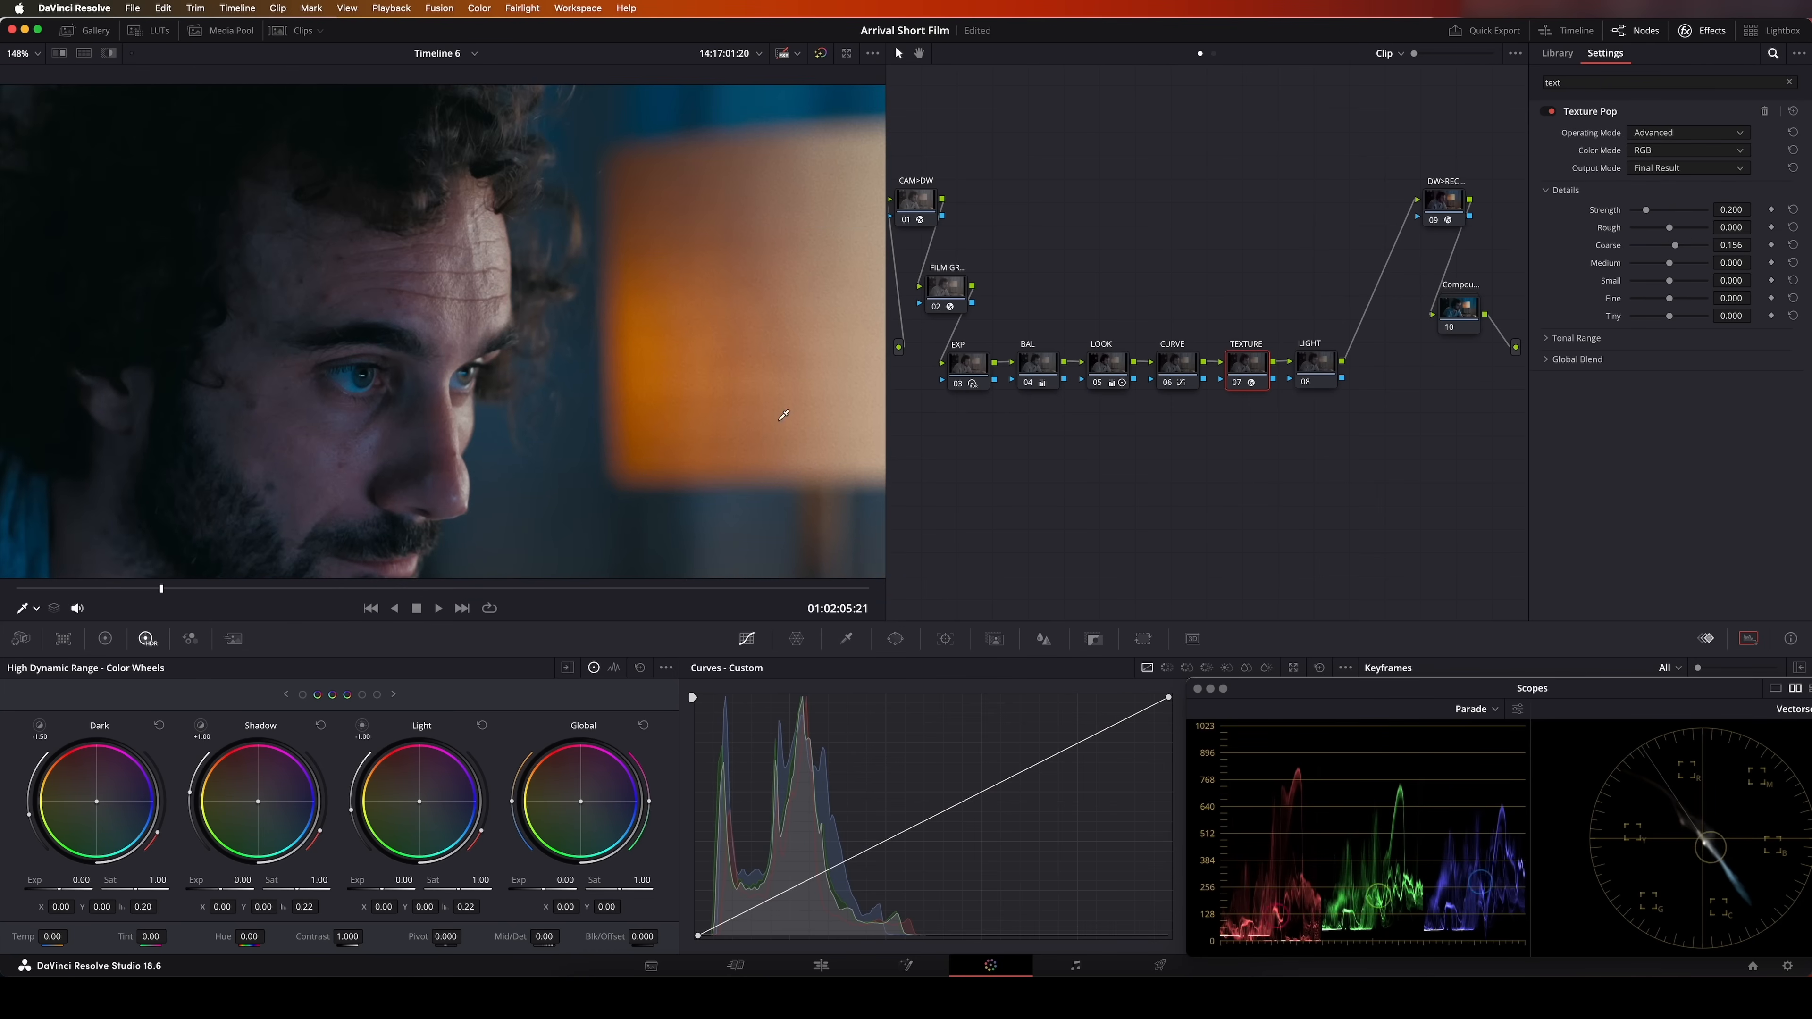
left_click(1239, 384)
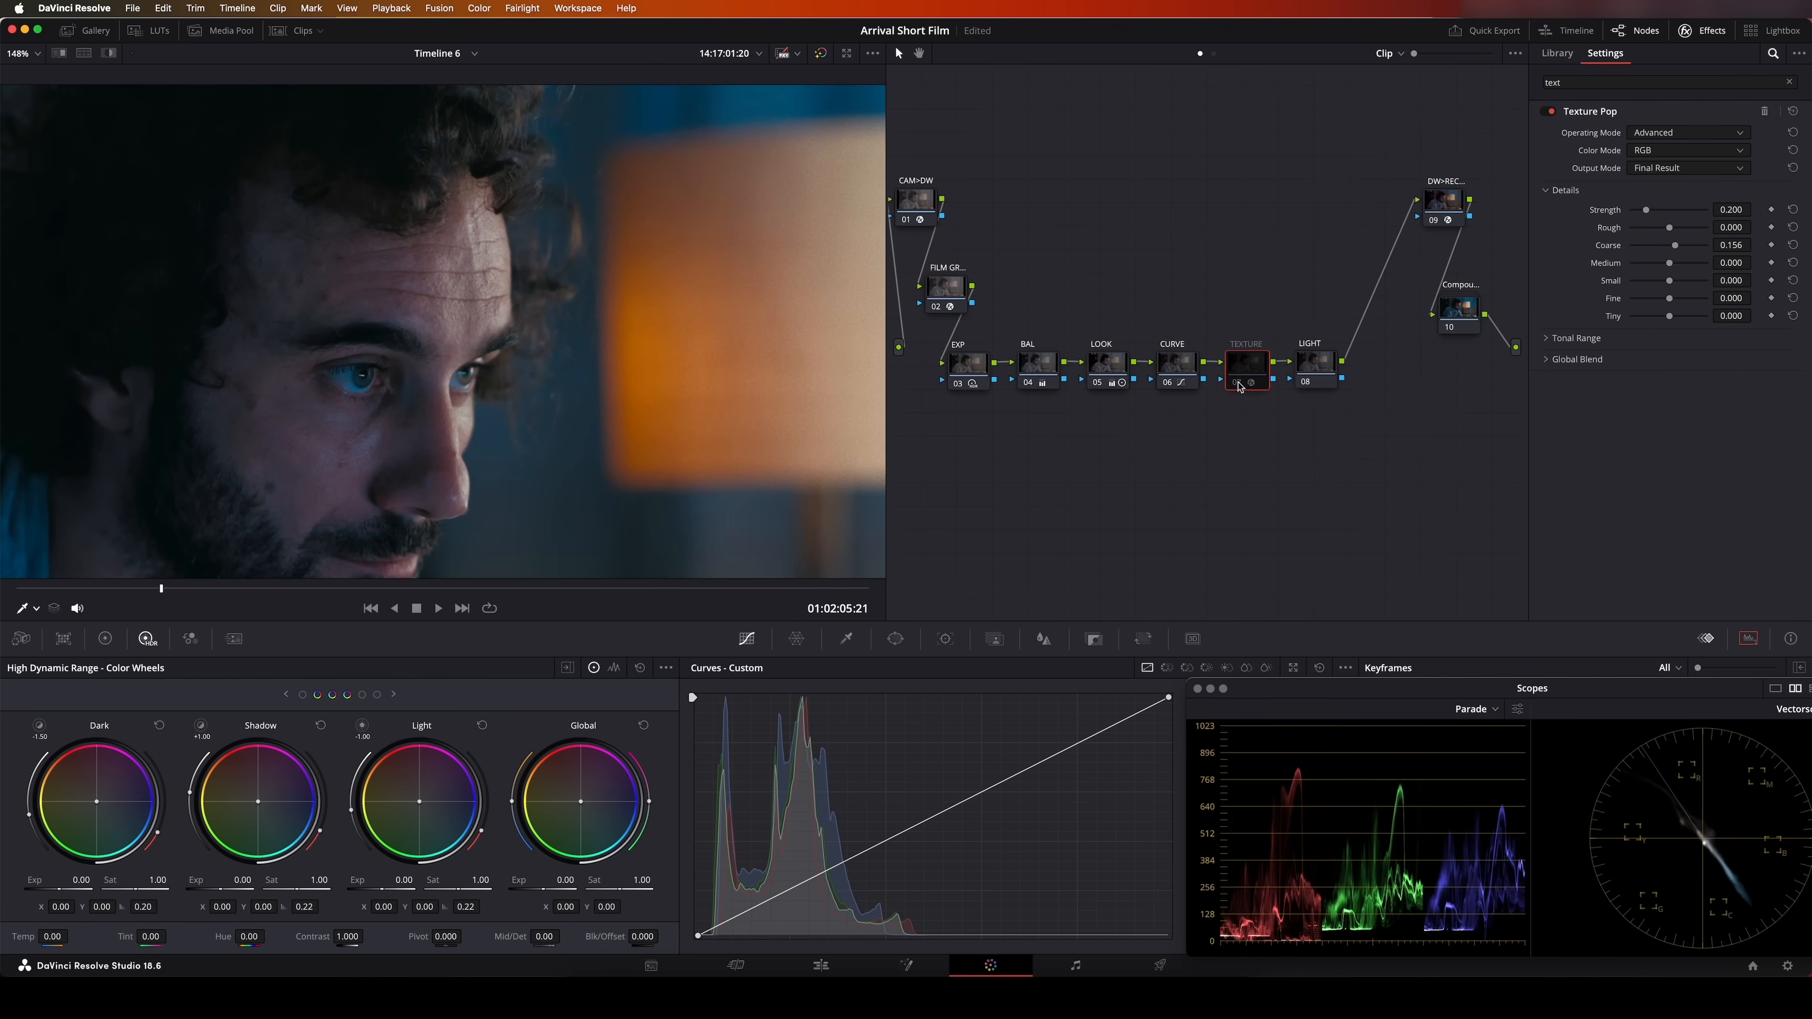
left_click(1240, 384)
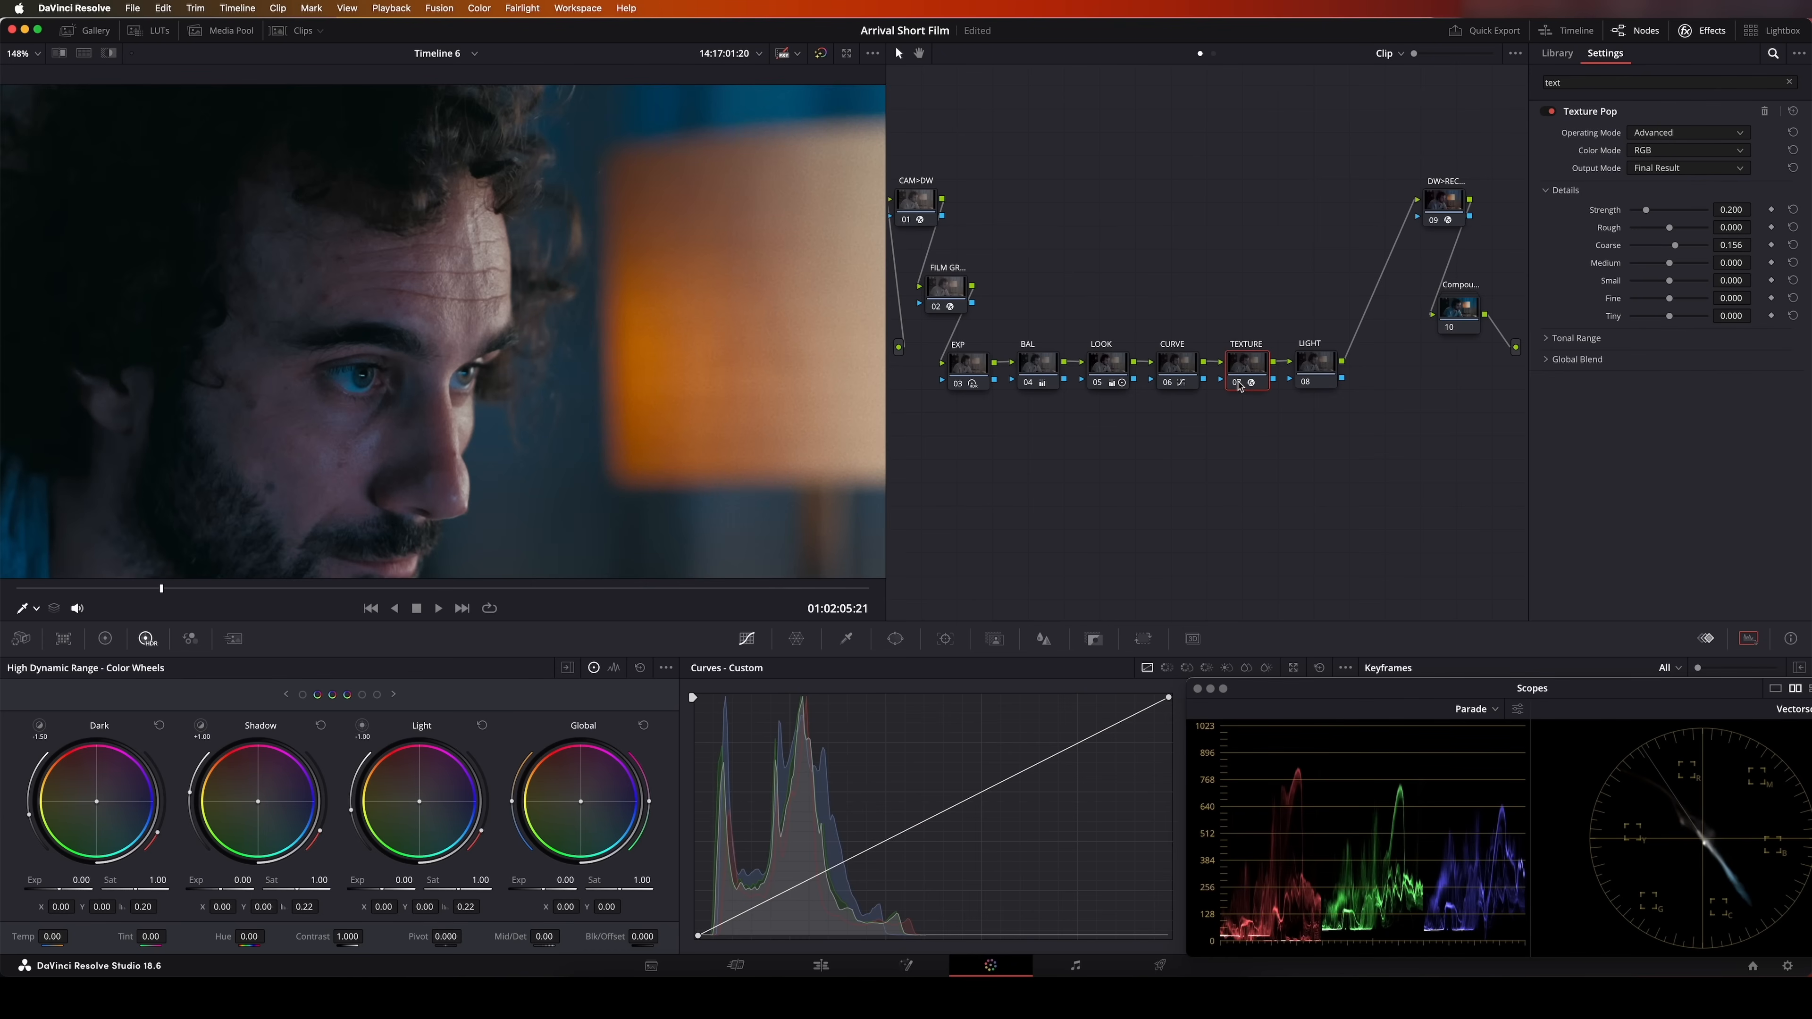
left_click(1239, 384)
left_click(1239, 384)
left_click(1239, 384)
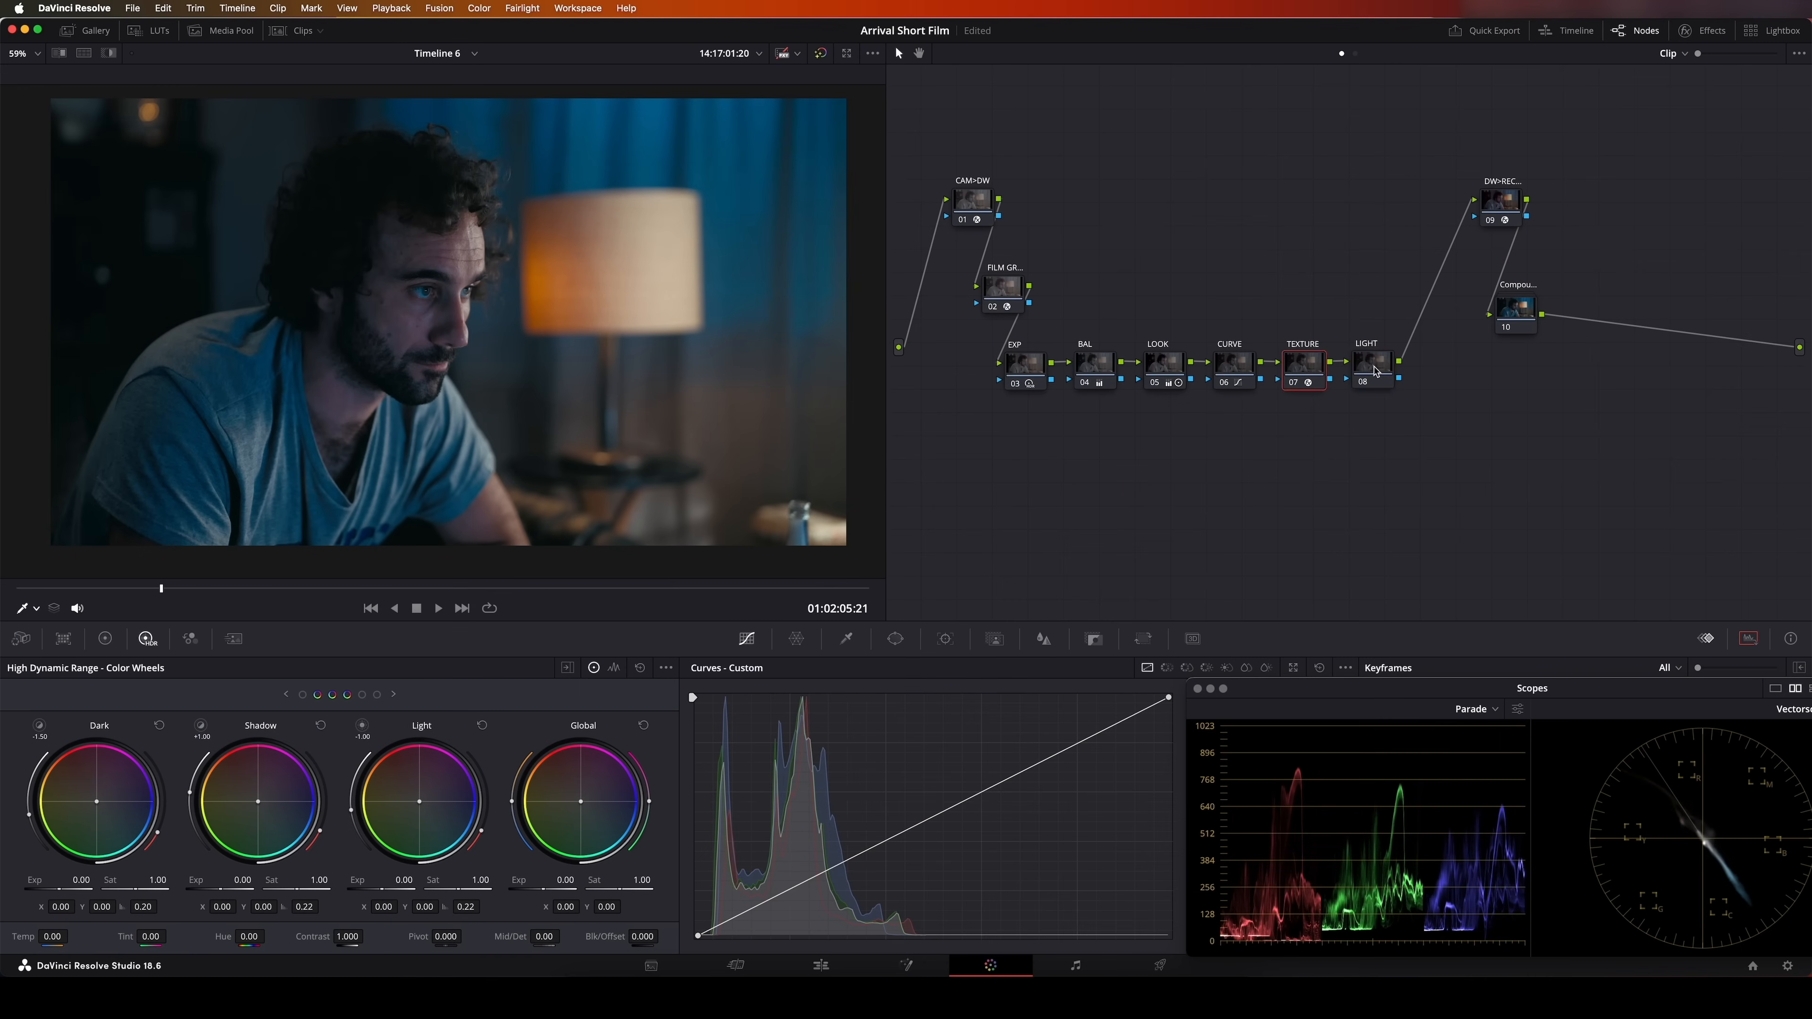
Add a circle window to the LIGHT node and shape it into an ellipse around the man's head and torso, rotated about 25 degrees
left_click(1373, 370)
left_click(895, 638)
left_click_drag(1281, 686, 1349, 682)
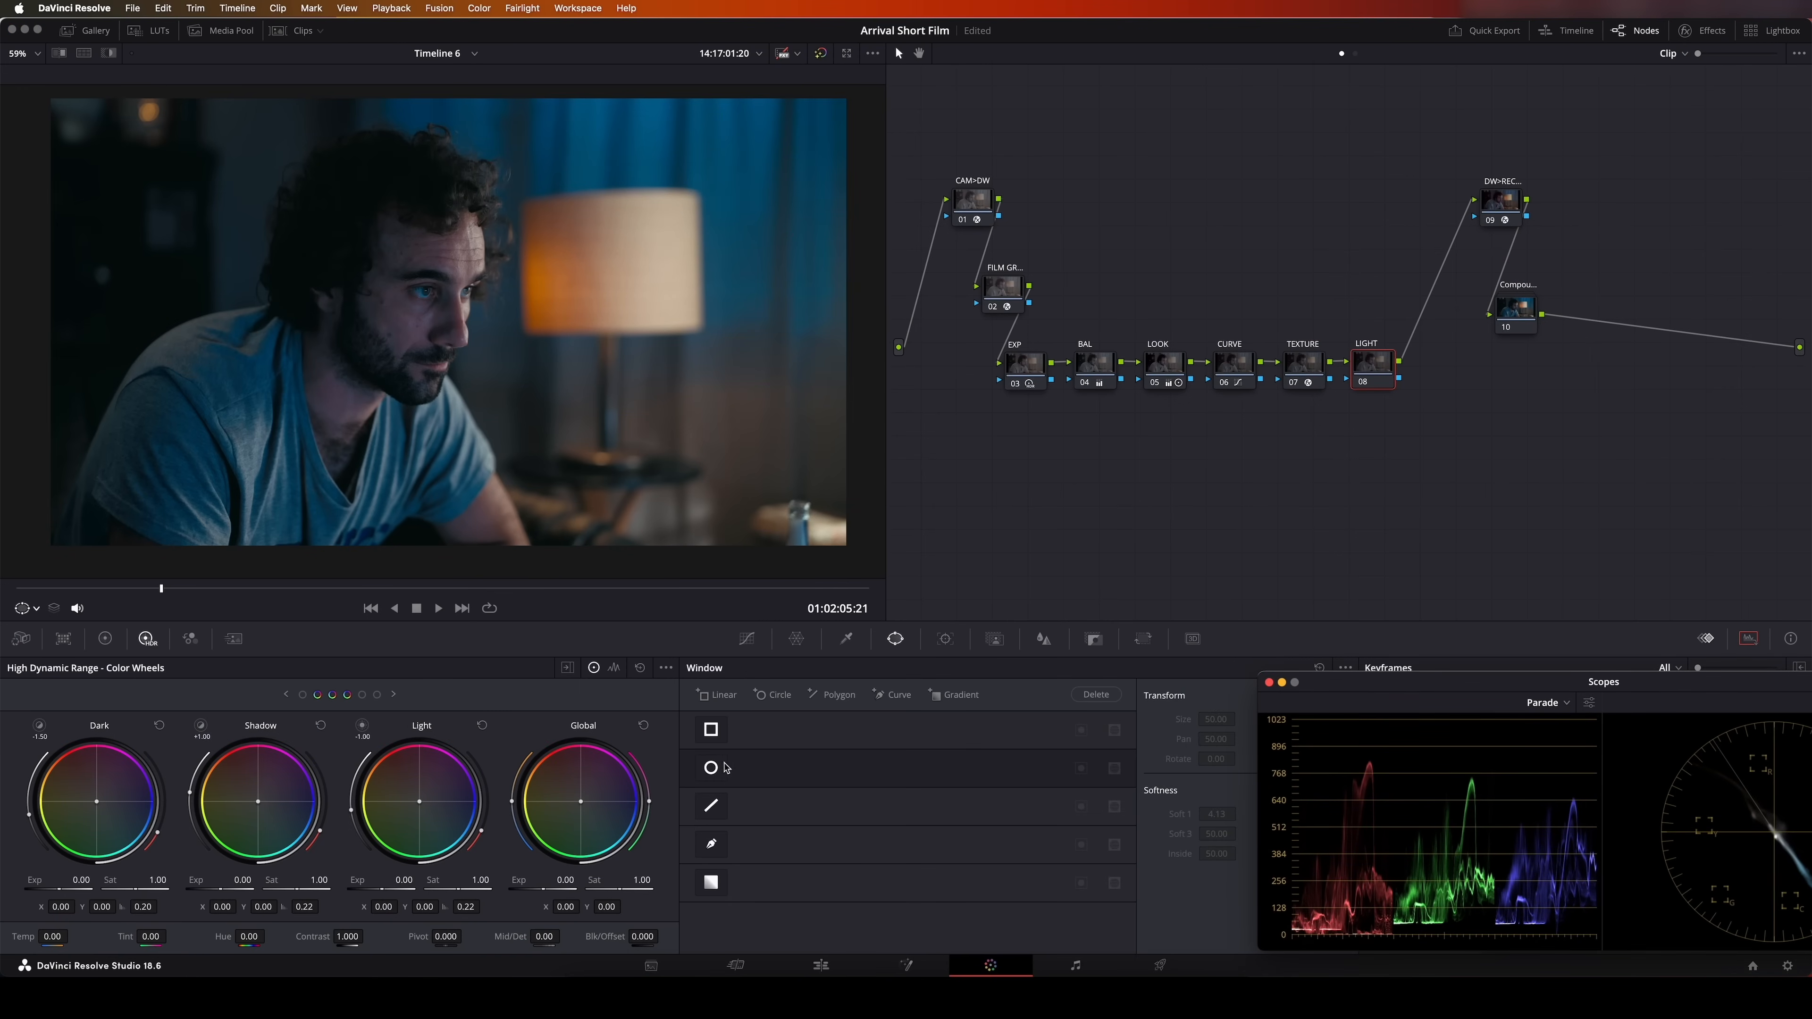
left_click(710, 768)
left_click_drag(450, 204, 454, 135)
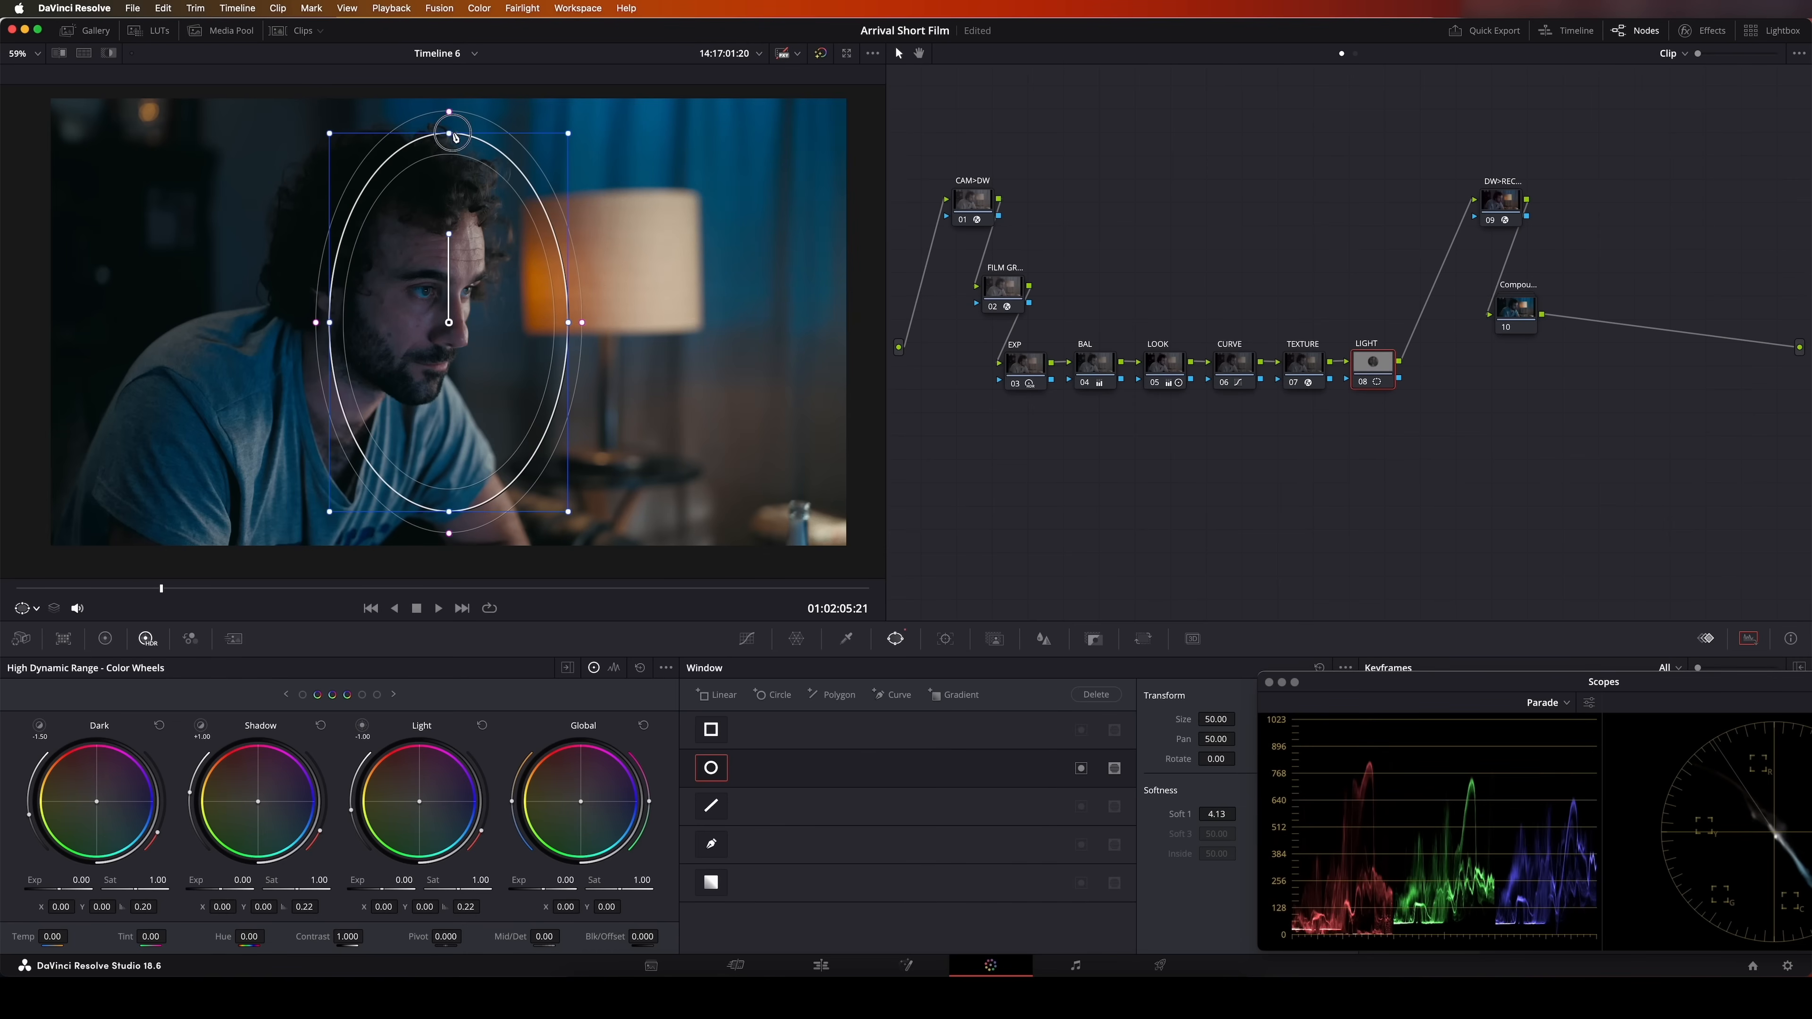
left_click_drag(569, 322, 585, 319)
left_click_drag(447, 233, 491, 232)
left_click_drag(492, 295, 413, 350)
left_click_drag(530, 404, 539, 407)
left_click_drag(406, 347, 413, 329)
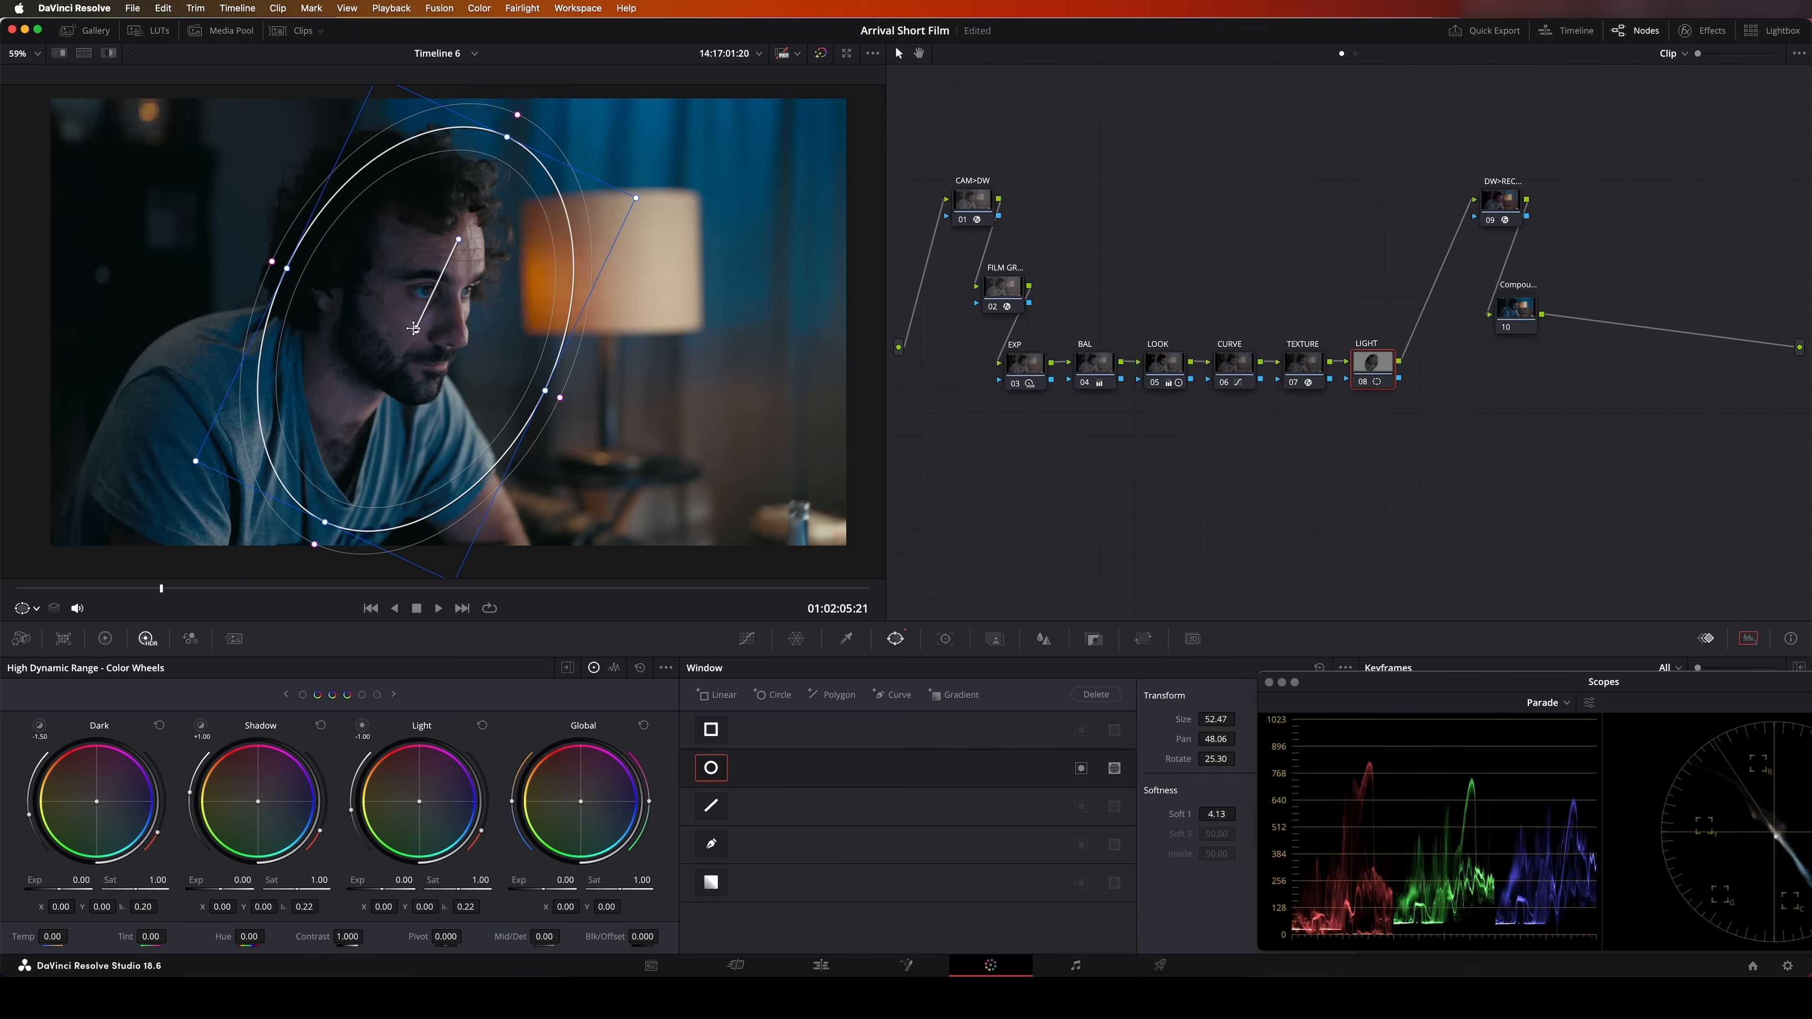
Invert the LIGHT node's circle window and feather its edge with Soft 1 at about 72.73
left_click(1081, 768)
left_click_drag(1212, 815, 905, 510)
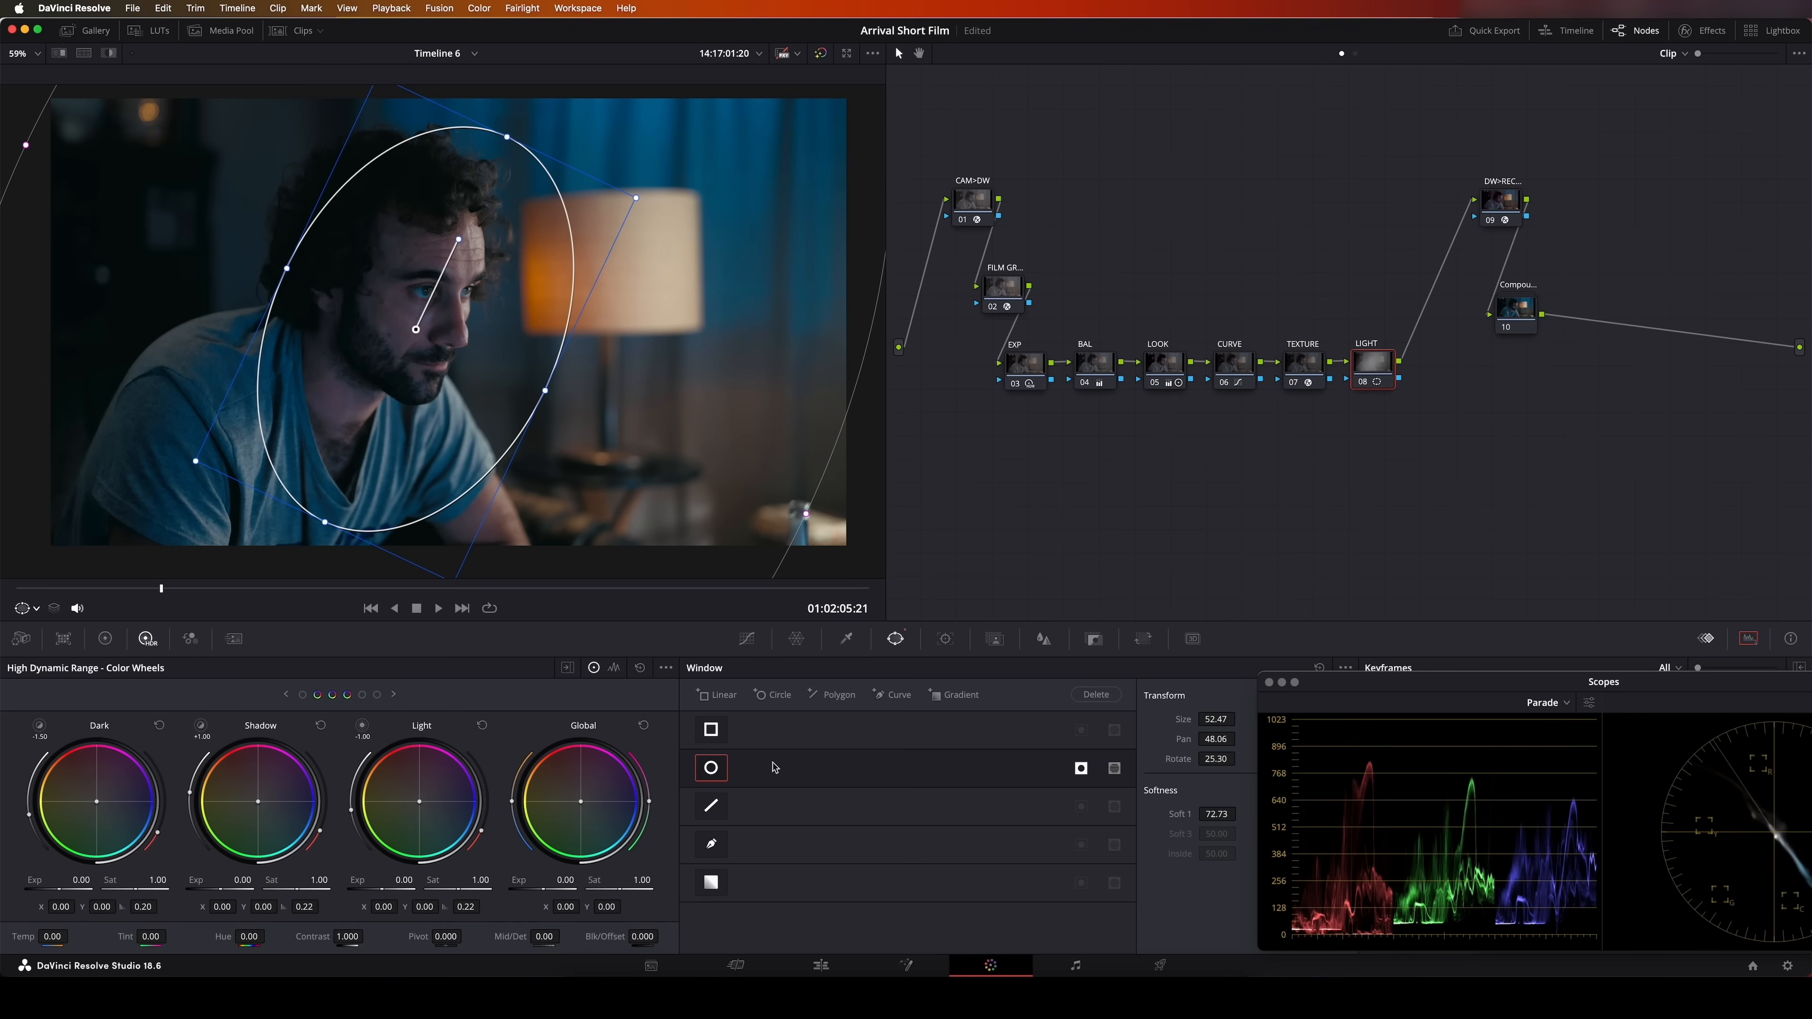
Darken the area outside the ellipse by lowering the LIGHT node's primaries Offset to 22.40
left_click(104, 640)
left_click(600, 669)
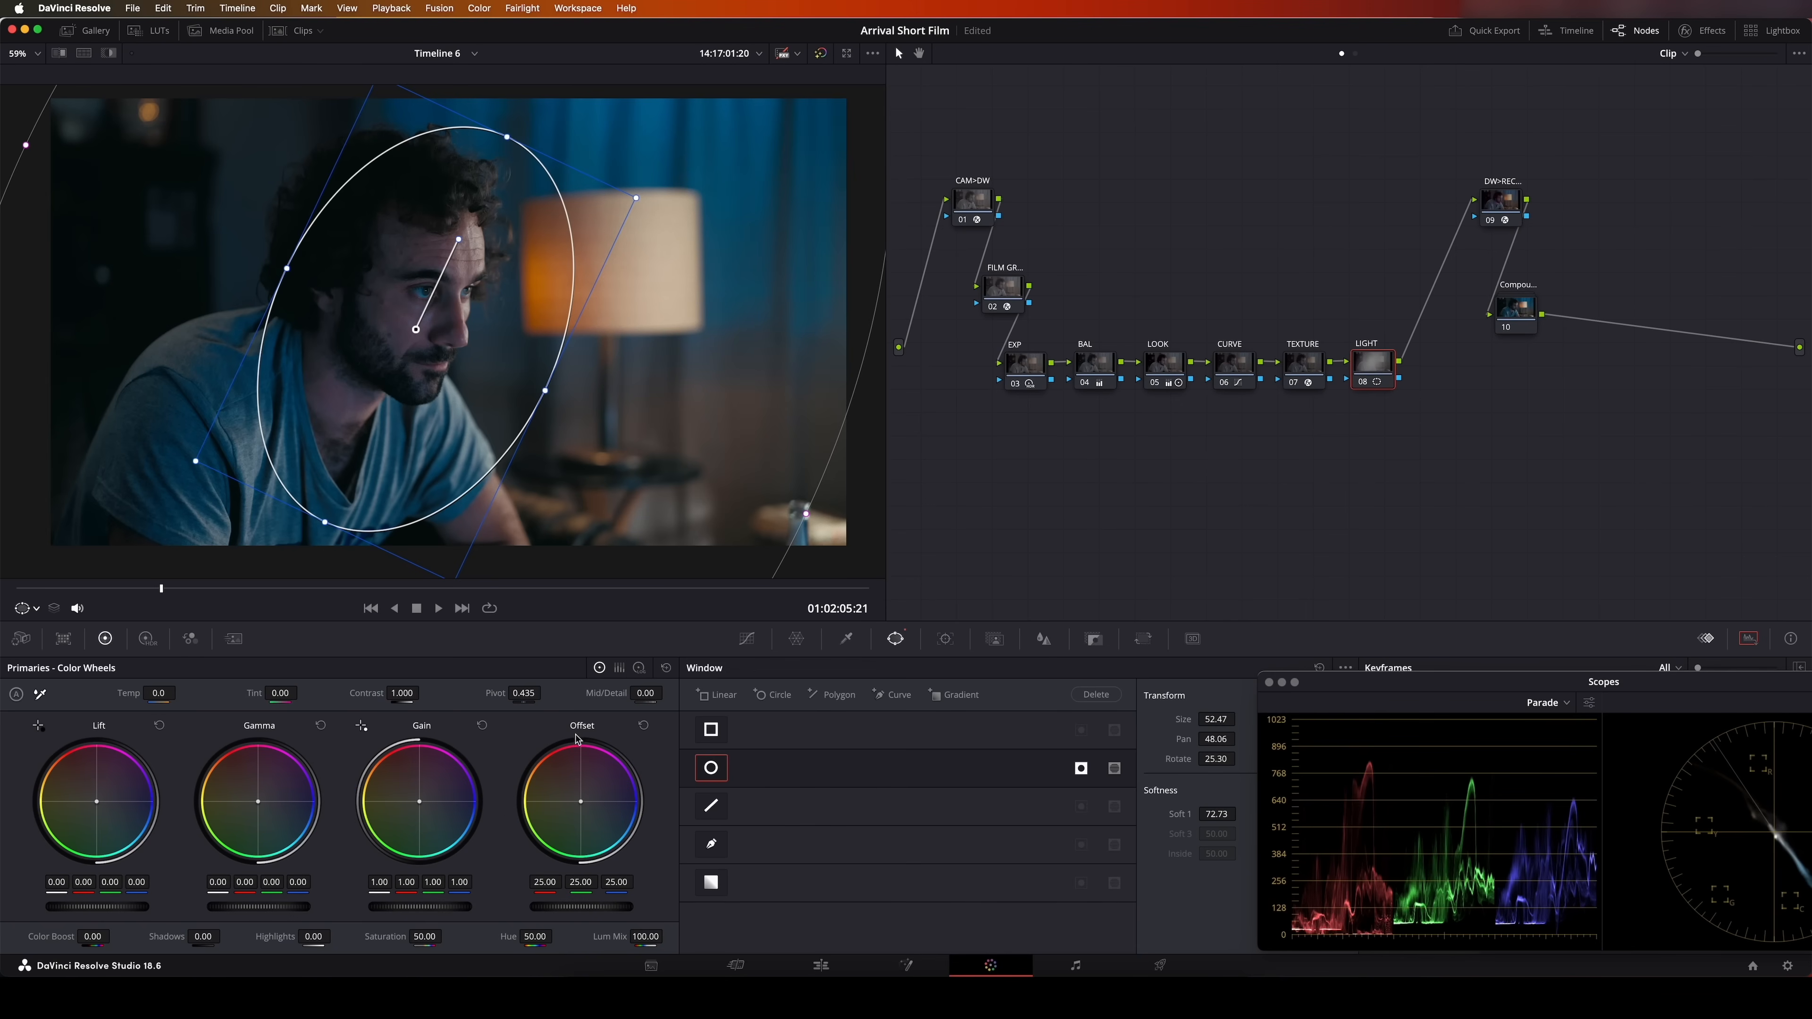
left_click_drag(595, 908, 478, 905)
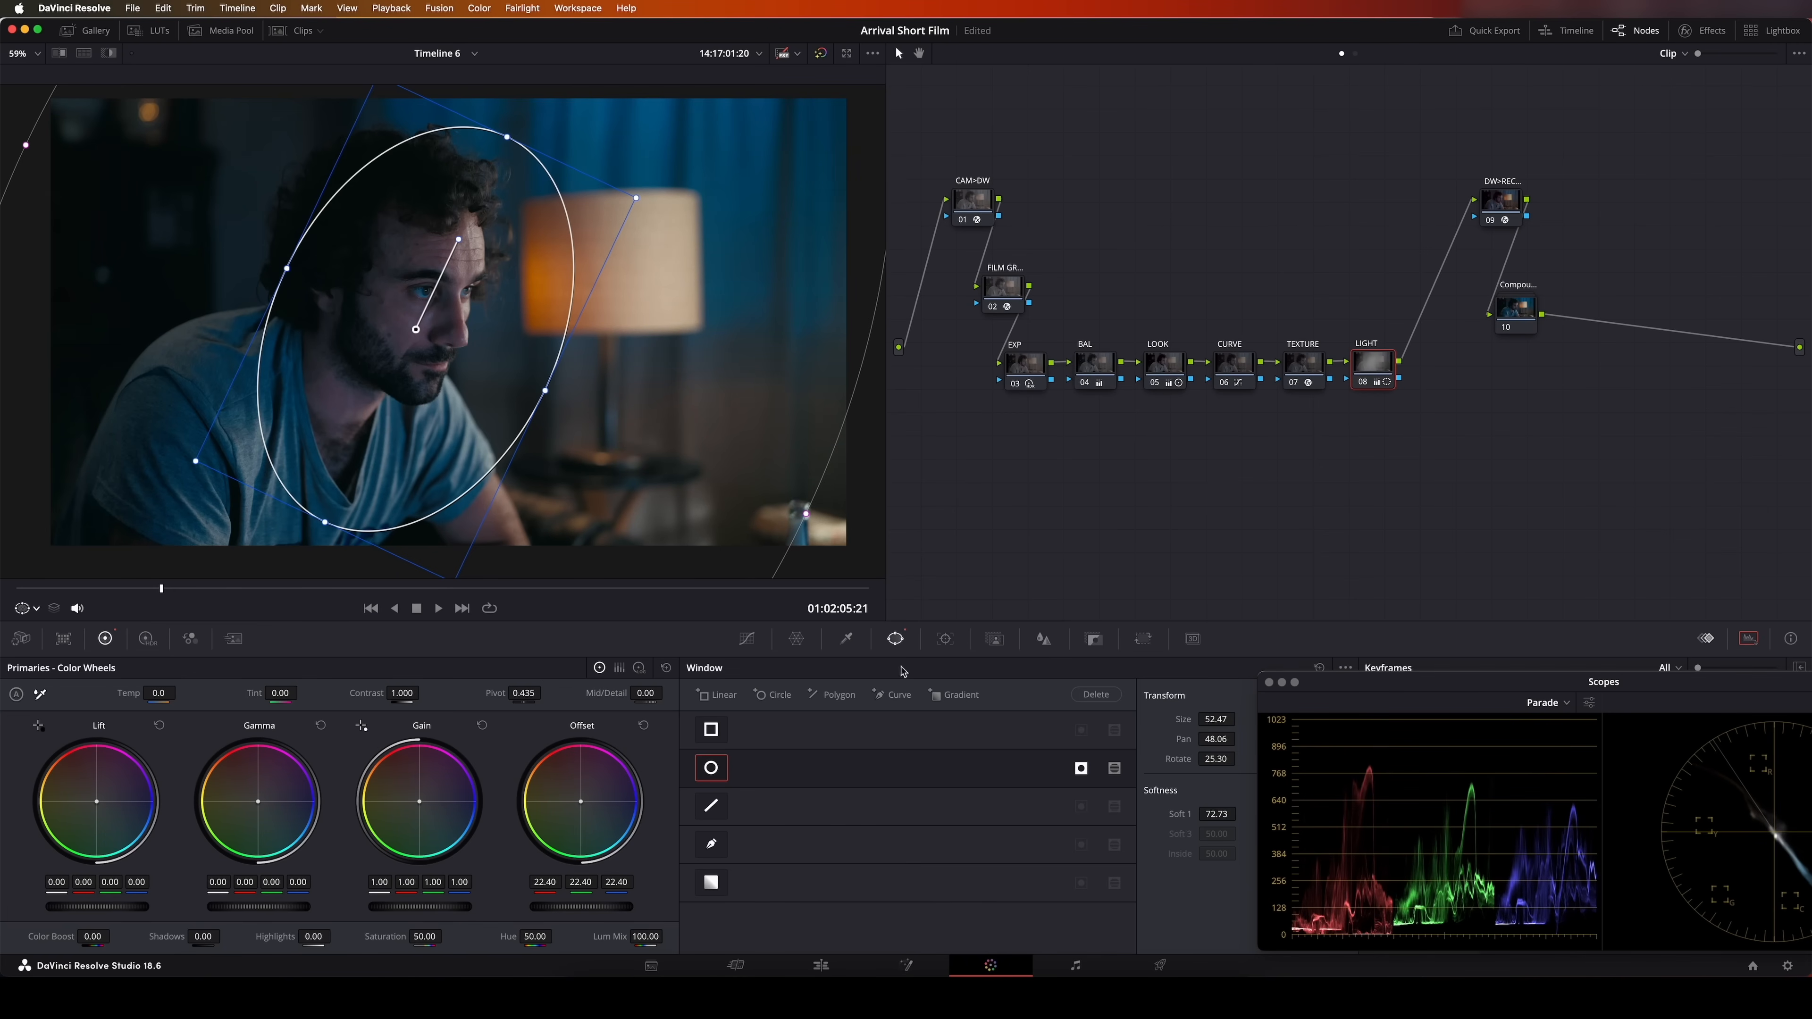
Compare the shot with the LIGHT node disabled and enabled to examine the vignette around the man
left_click(1306, 366)
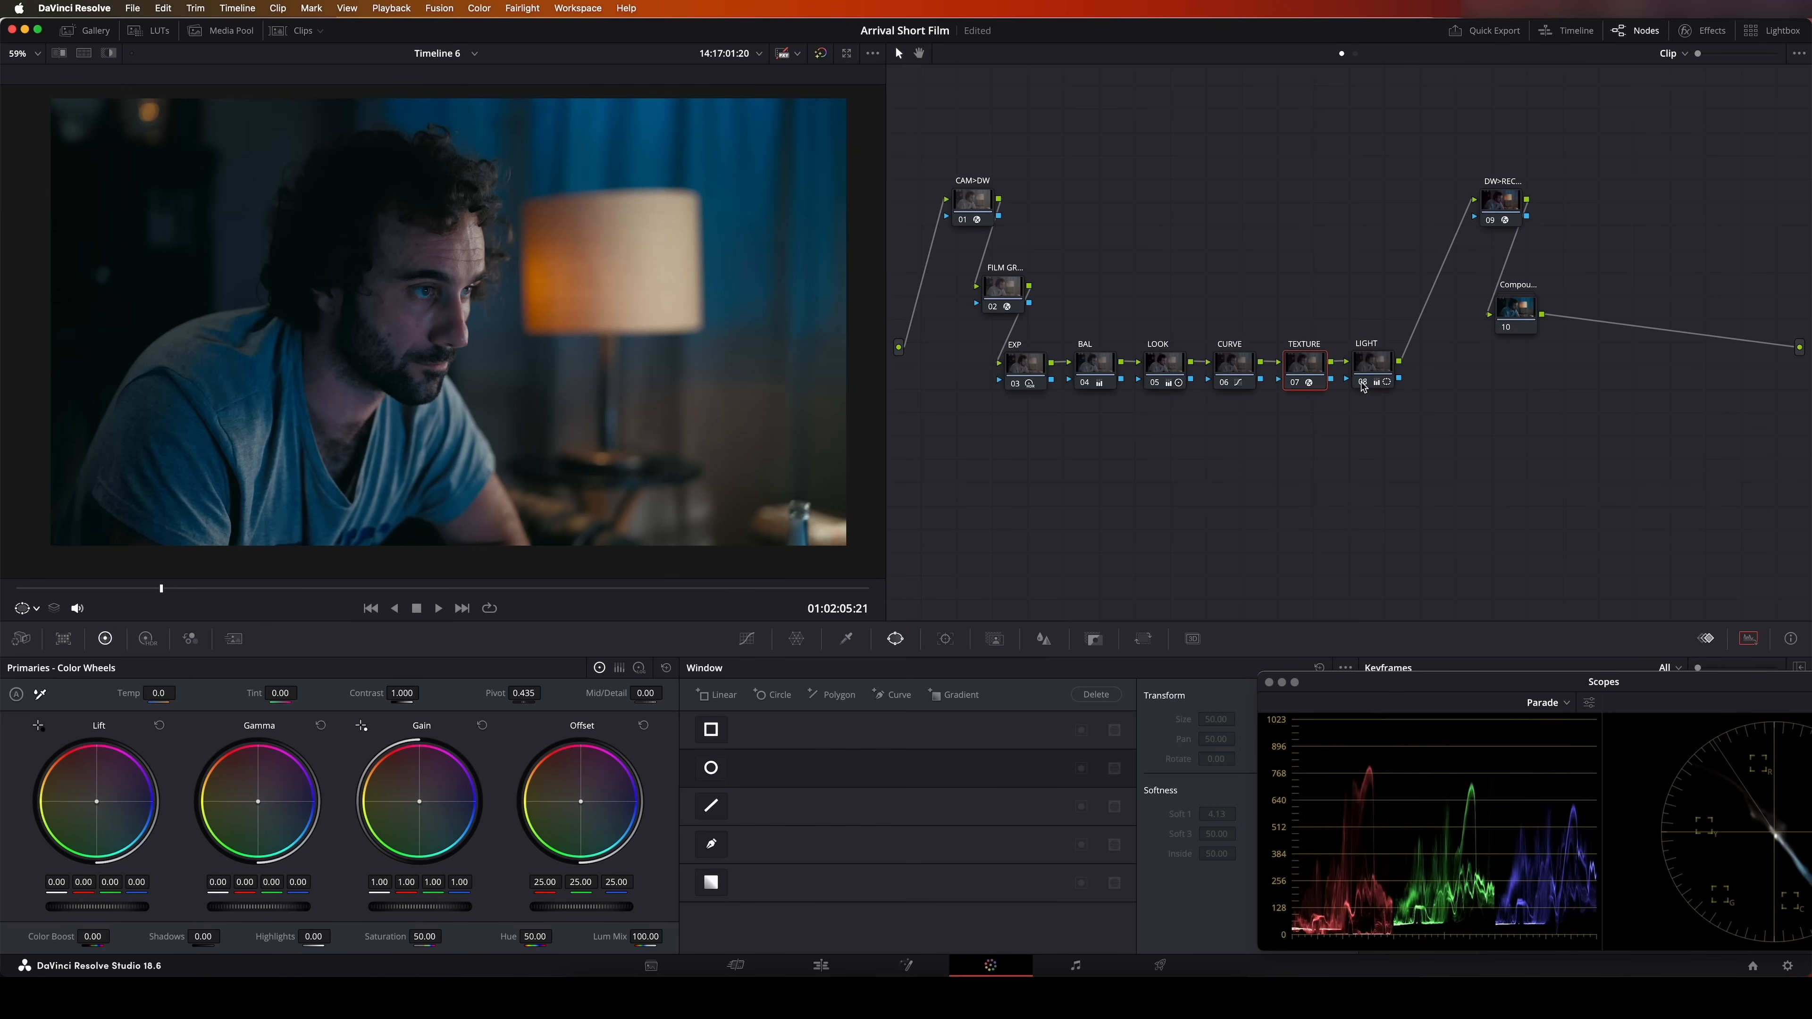
left_click(1362, 384)
left_click(1362, 384)
left_click(1363, 384)
left_click(1363, 384)
left_click(1363, 384)
left_click(1362, 384)
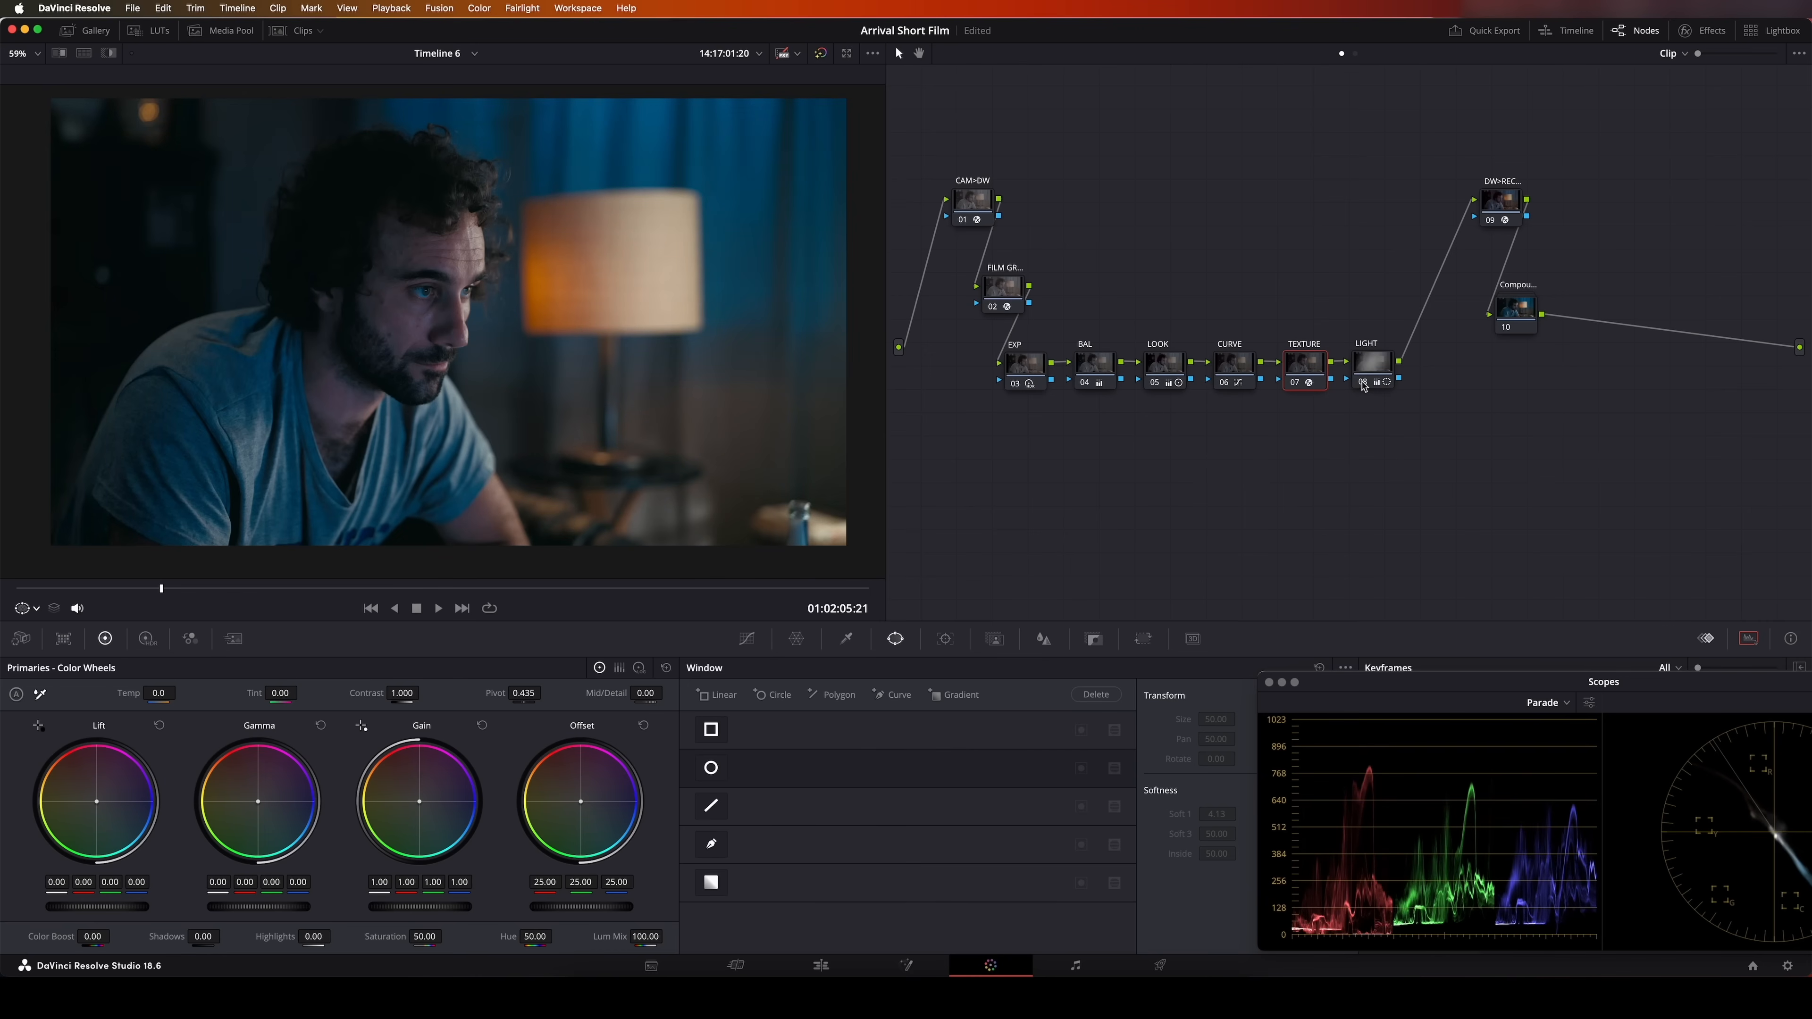